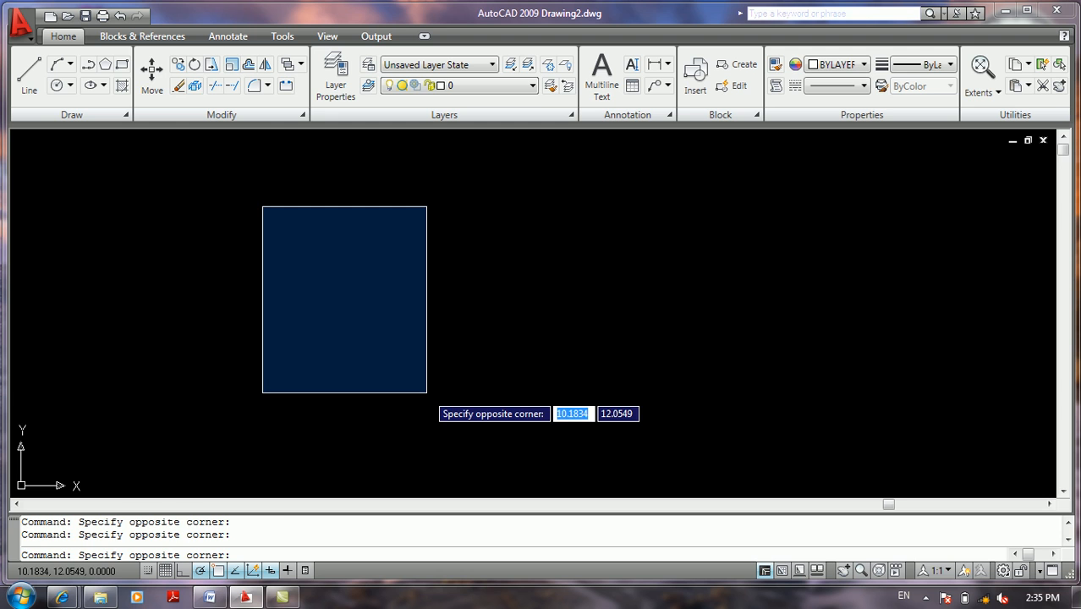
left_click(426, 393)
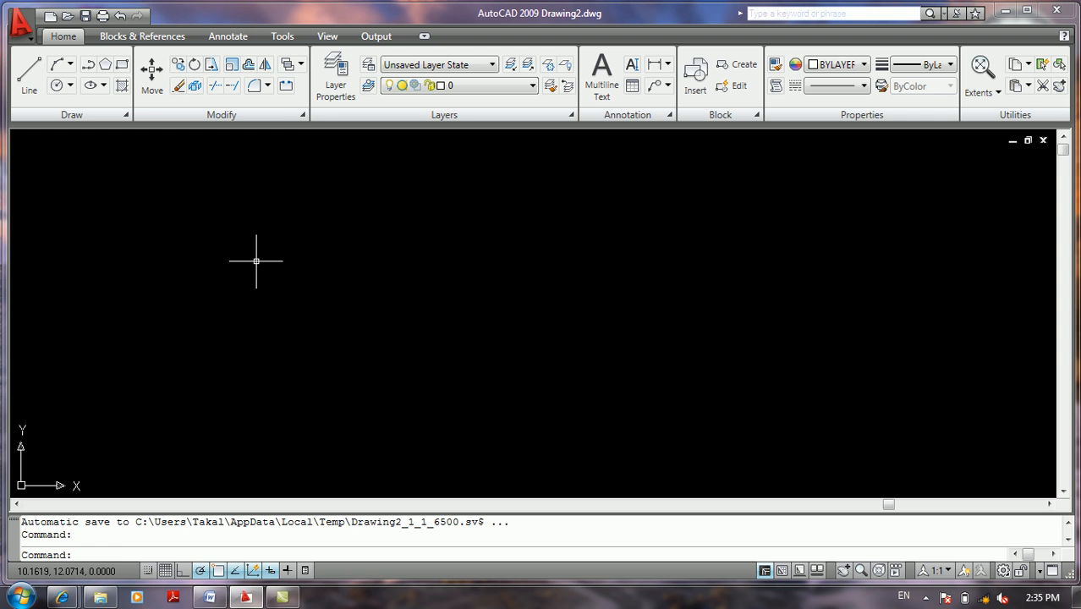
left_click(225, 242)
left_click(254, 294)
left_click(232, 240)
left_click(265, 307)
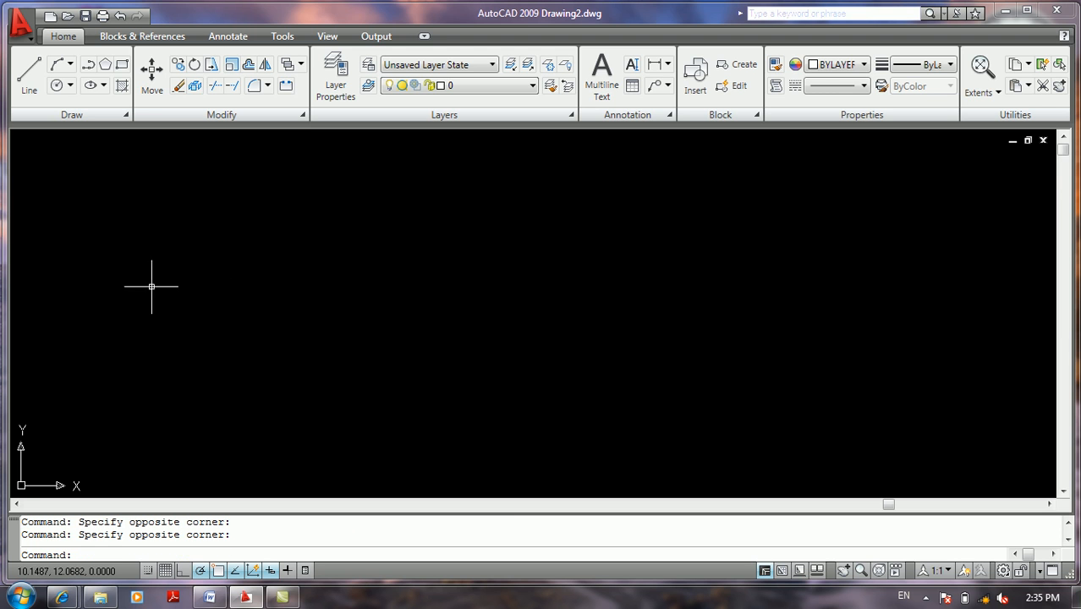
left_click(30, 39)
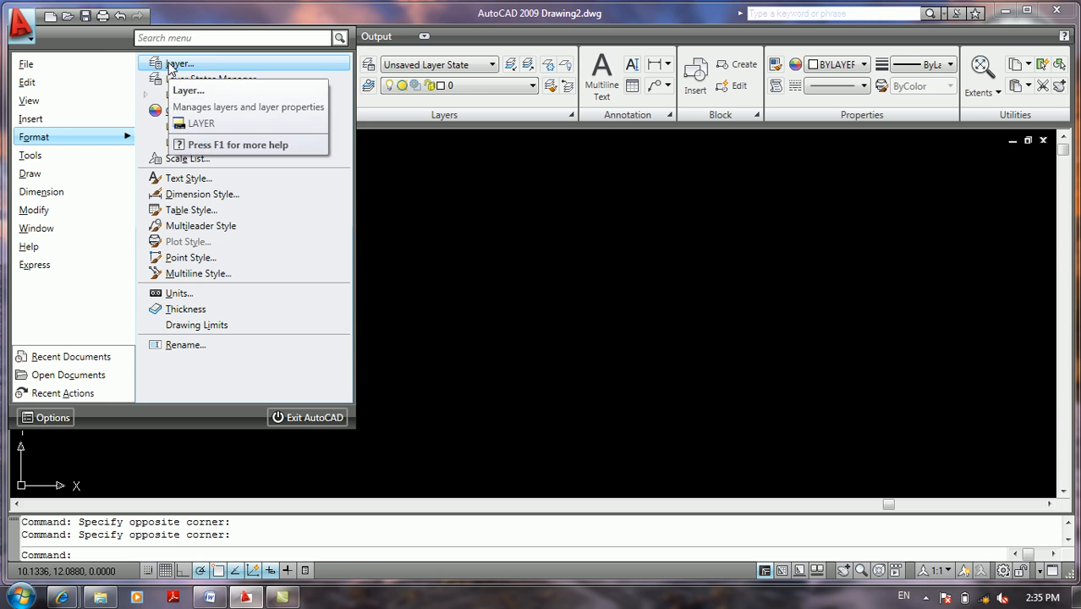
left_click(436, 259)
left_click(379, 300)
left_click(293, 285)
left_click(239, 277)
left_click(250, 253)
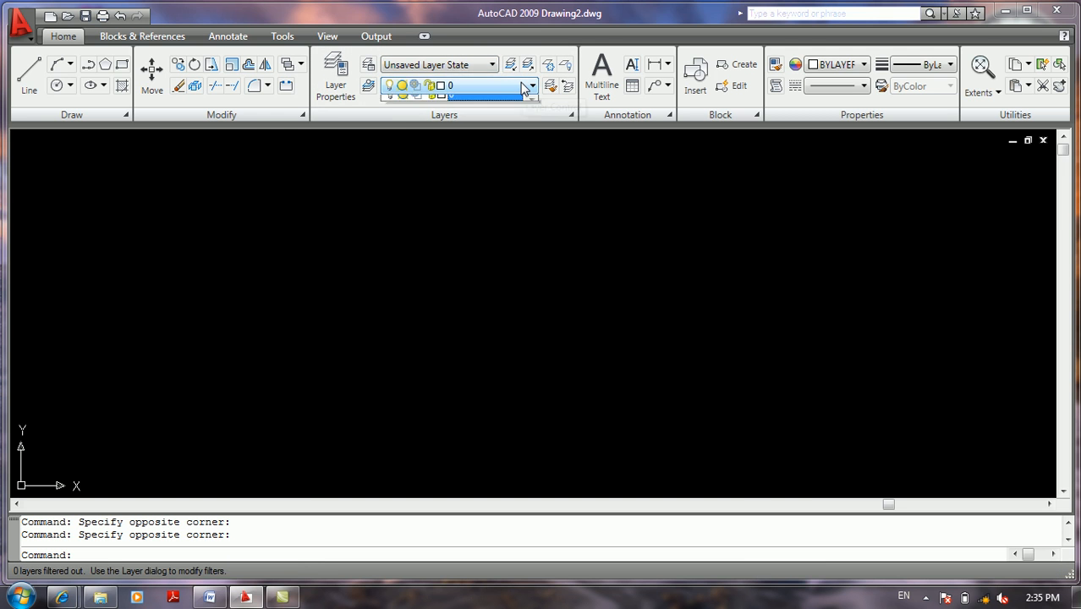
- View the Layer States Manager and the Layer Properties Manager, closing each without making changes
left_click(373, 72)
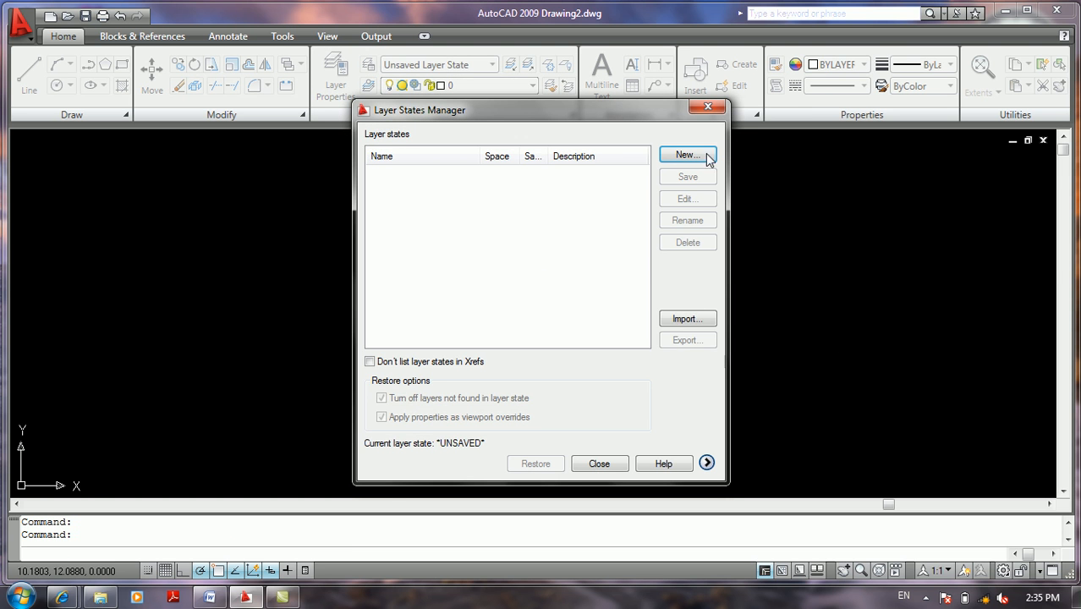
left_click(709, 107)
left_click(551, 205)
left_click(341, 309)
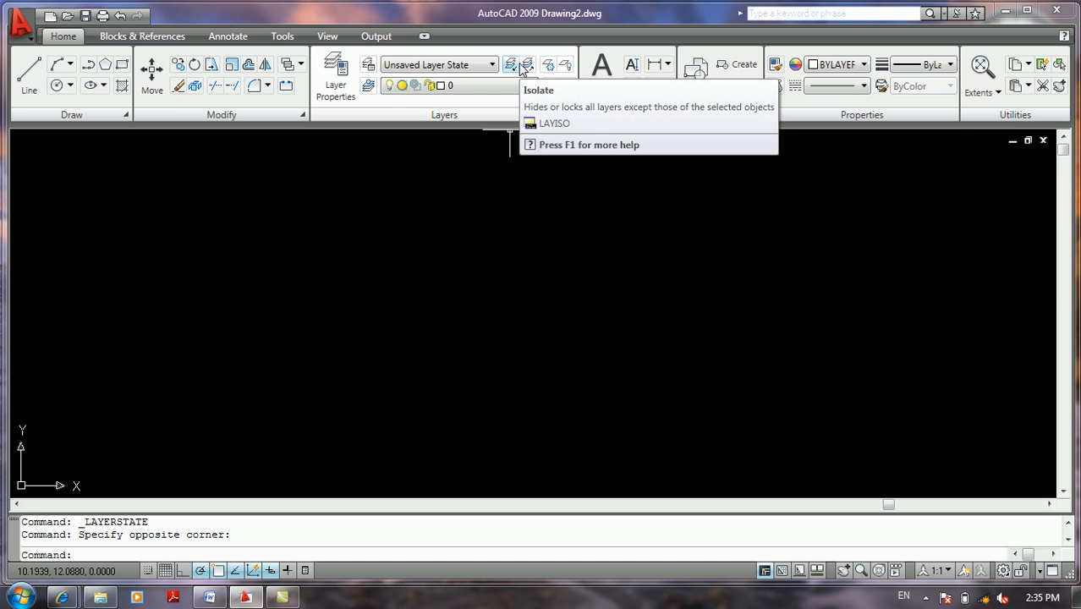
left_click(334, 75)
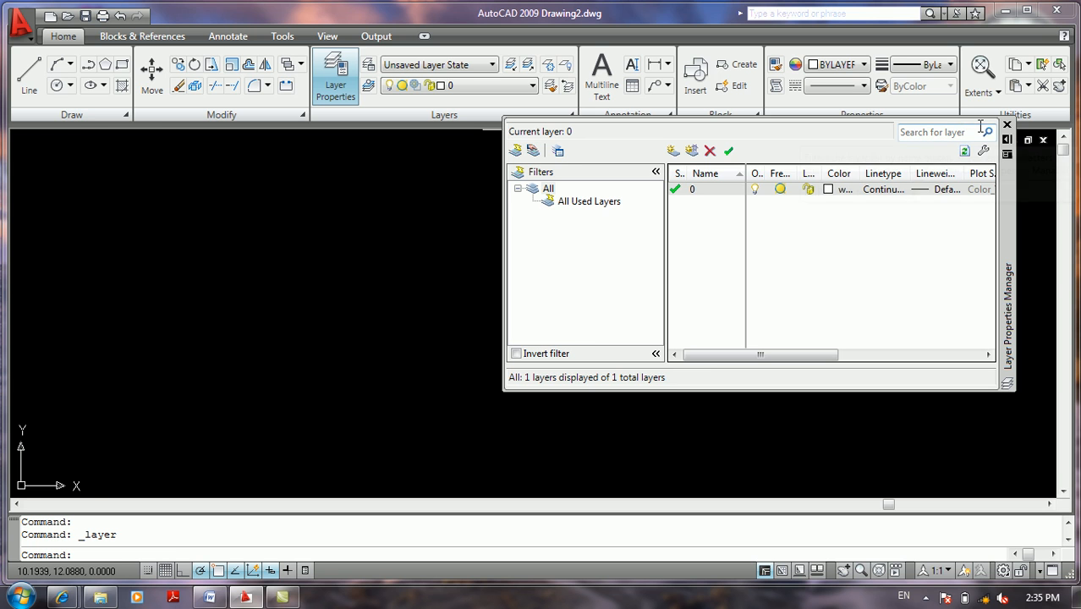
left_click(1006, 126)
left_click(854, 221)
left_click(628, 304)
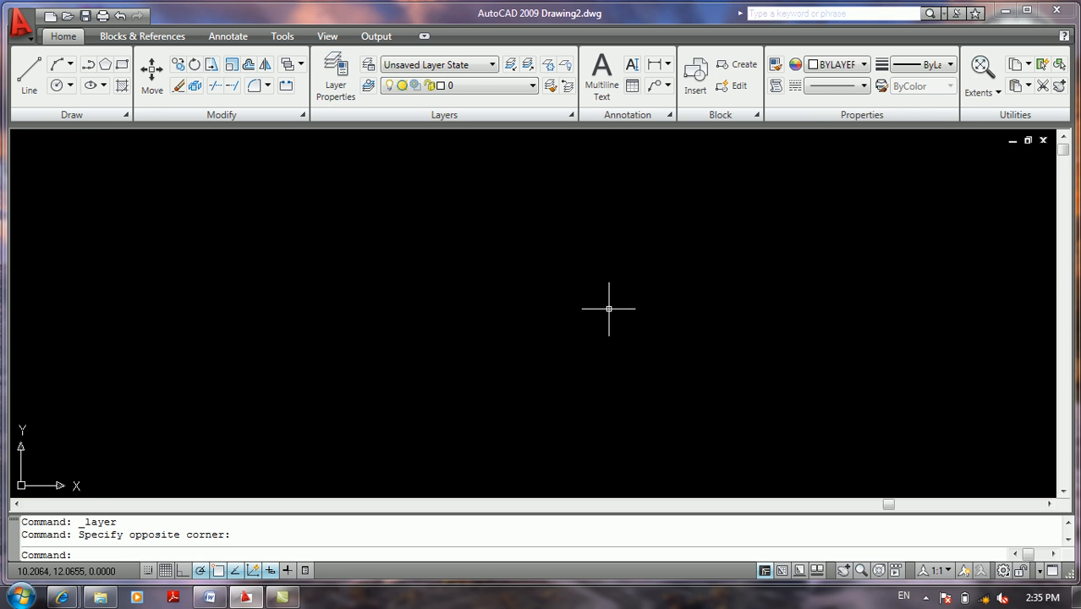
- Create two new layers named Door and Window in the Layer Properties Manager
type("la")
key("Return")
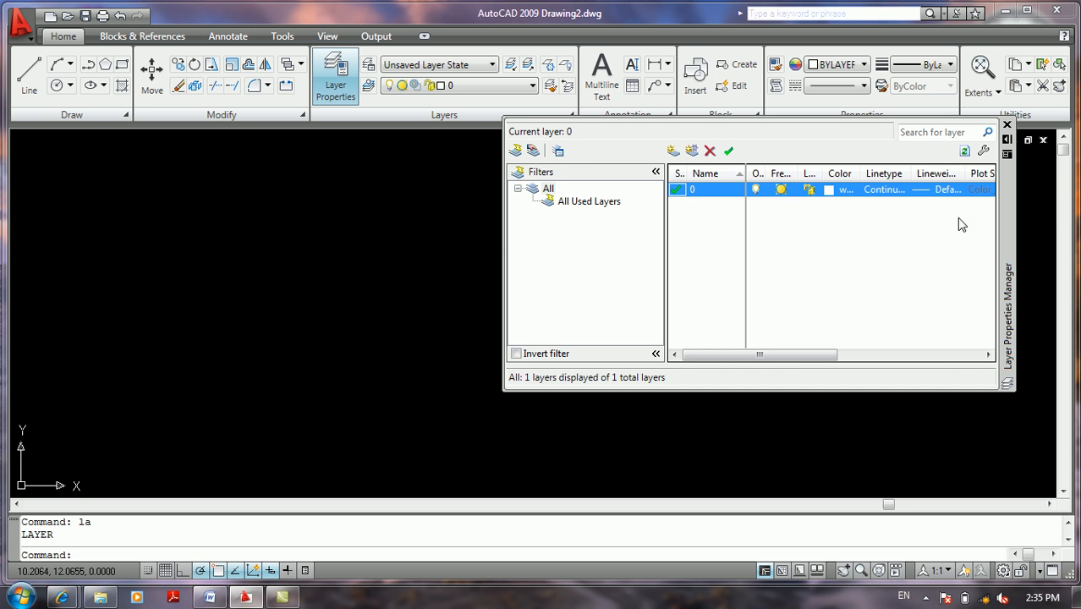
left_click_drag(1013, 178, 804, 244)
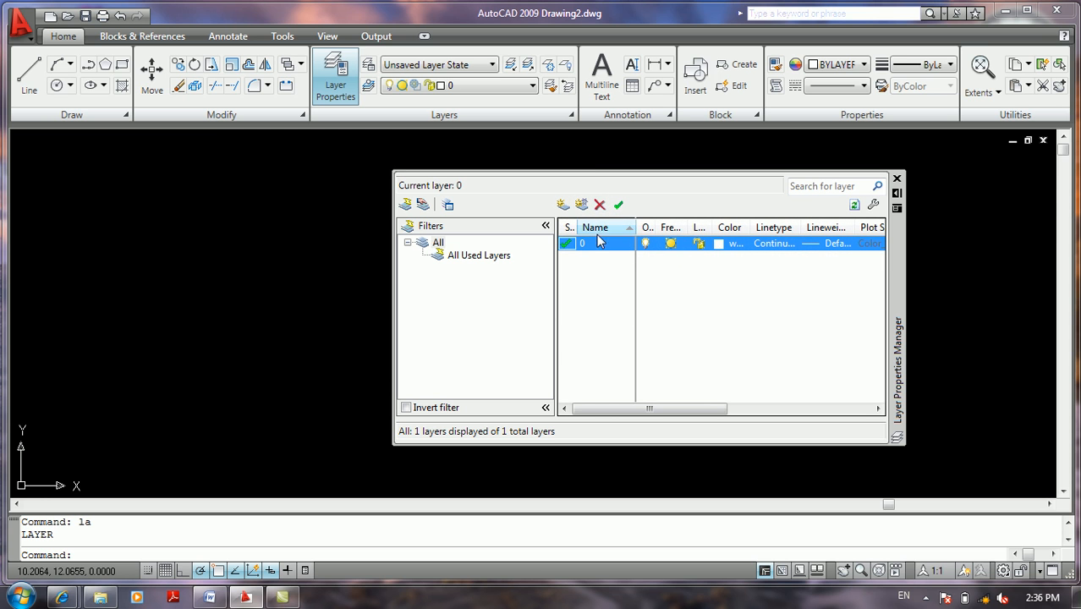
left_click(564, 205)
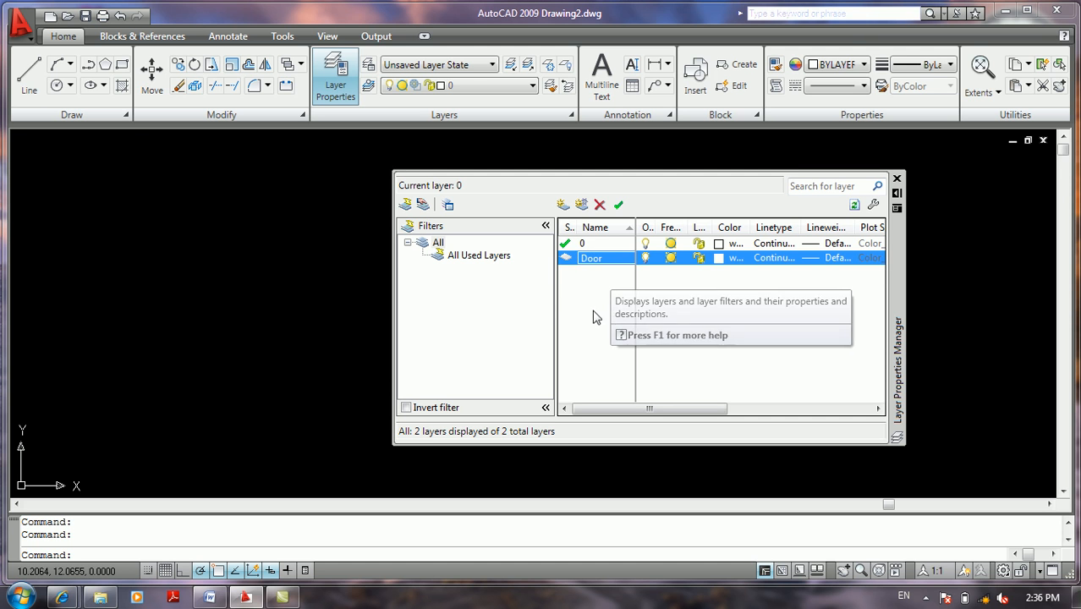
left_click(564, 206)
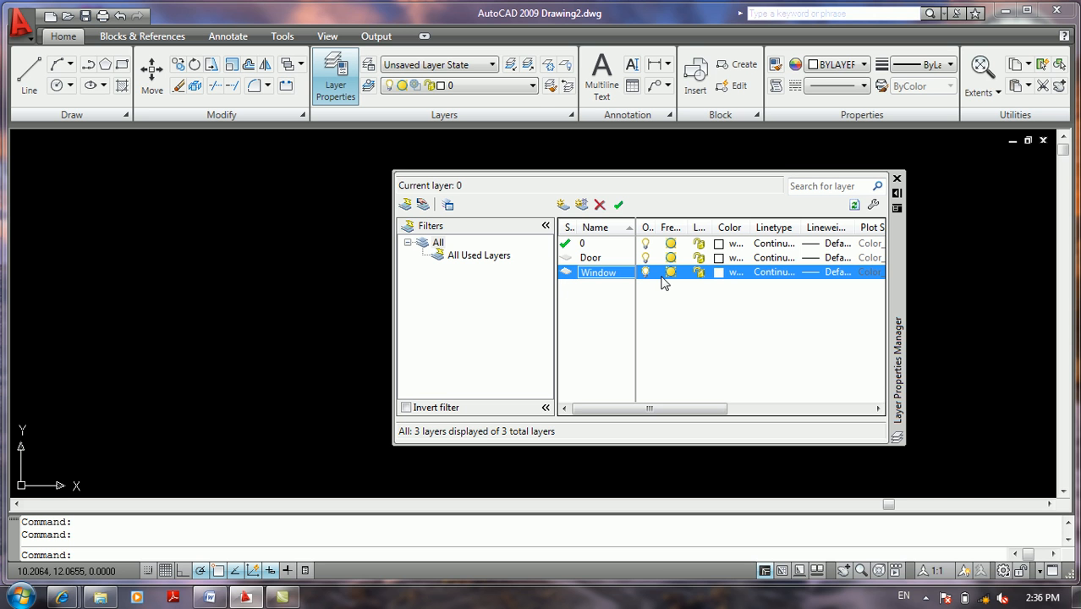
- Set the Door layer's color to green, index color 100
left_click(720, 258)
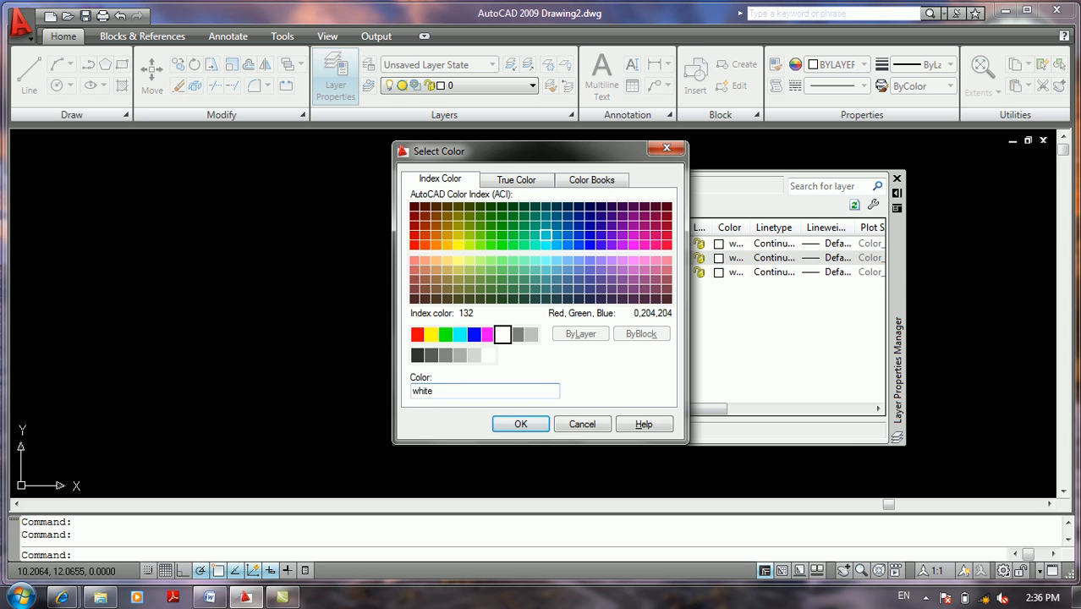
left_click(512, 245)
left_click(522, 424)
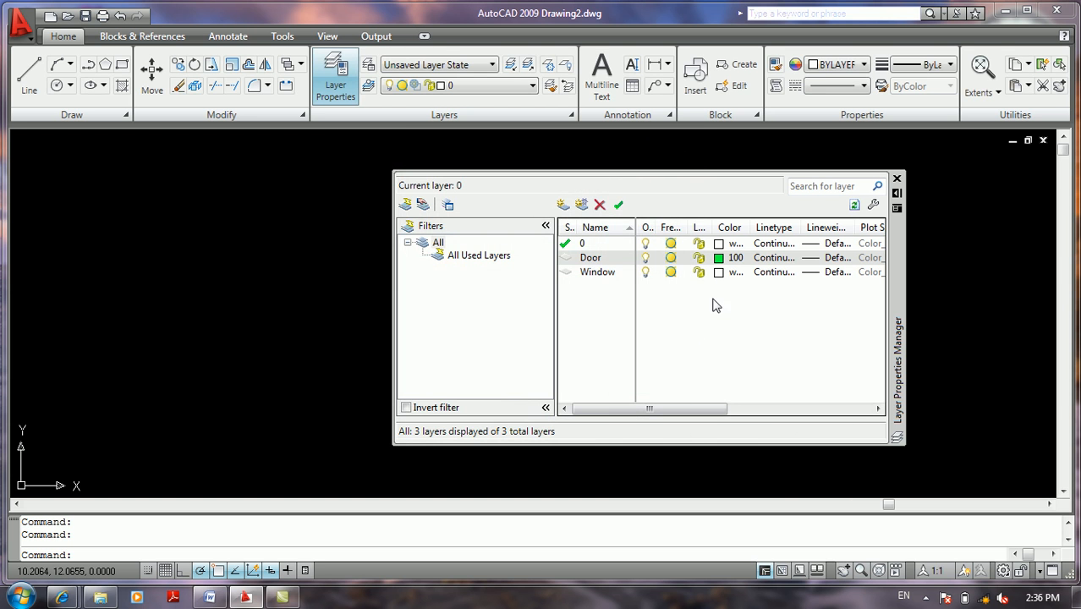
- Set the Window layer's color to orange-red, index color 20, and close the layer manager
left_click(719, 273)
left_click(490, 279)
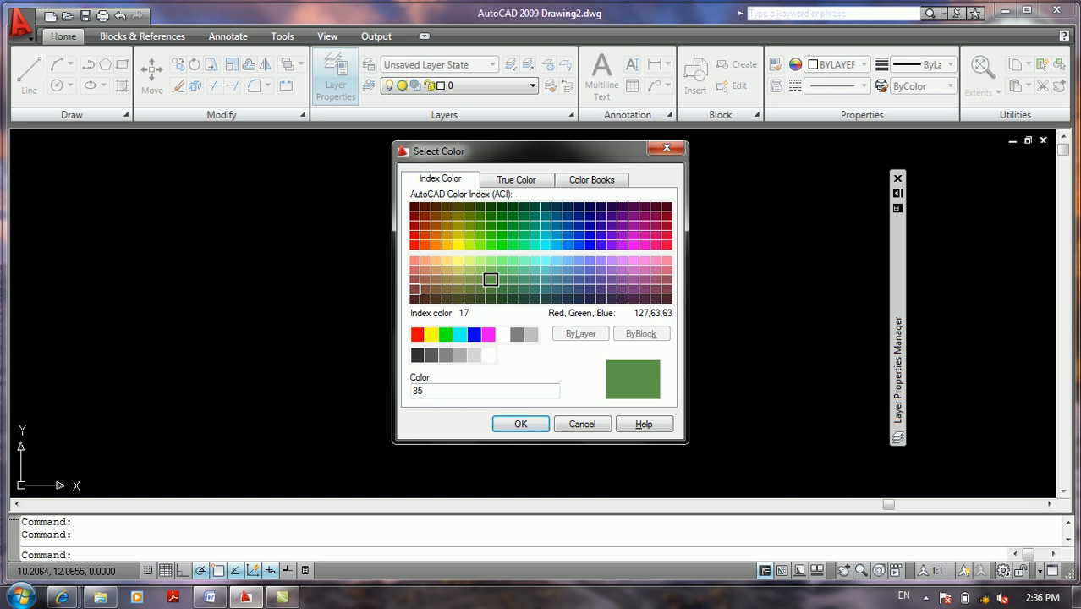
left_click(425, 245)
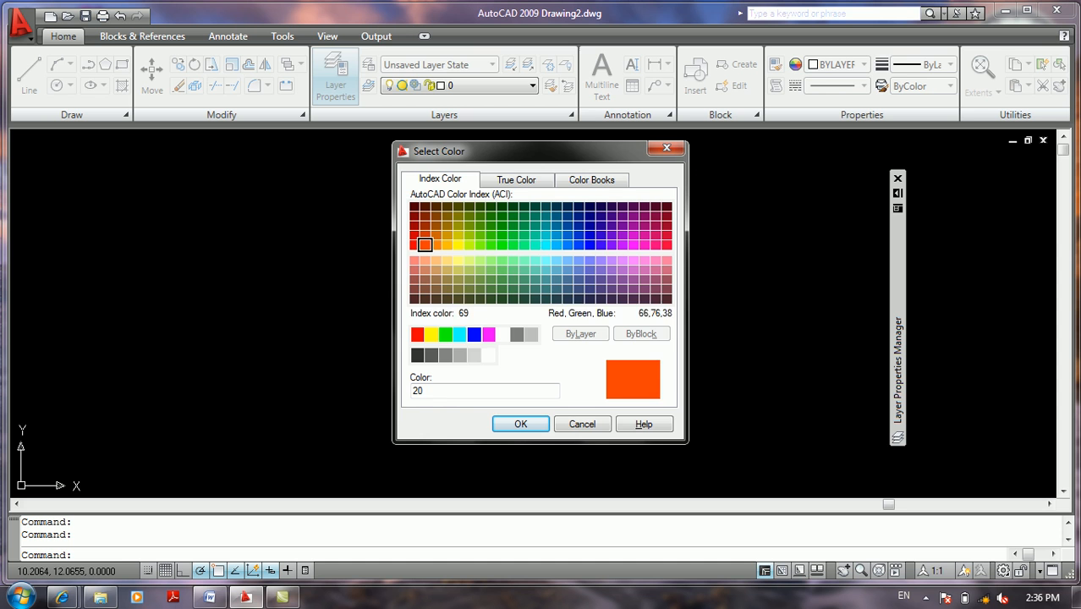
left_click(514, 425)
mouse_move(900, 233)
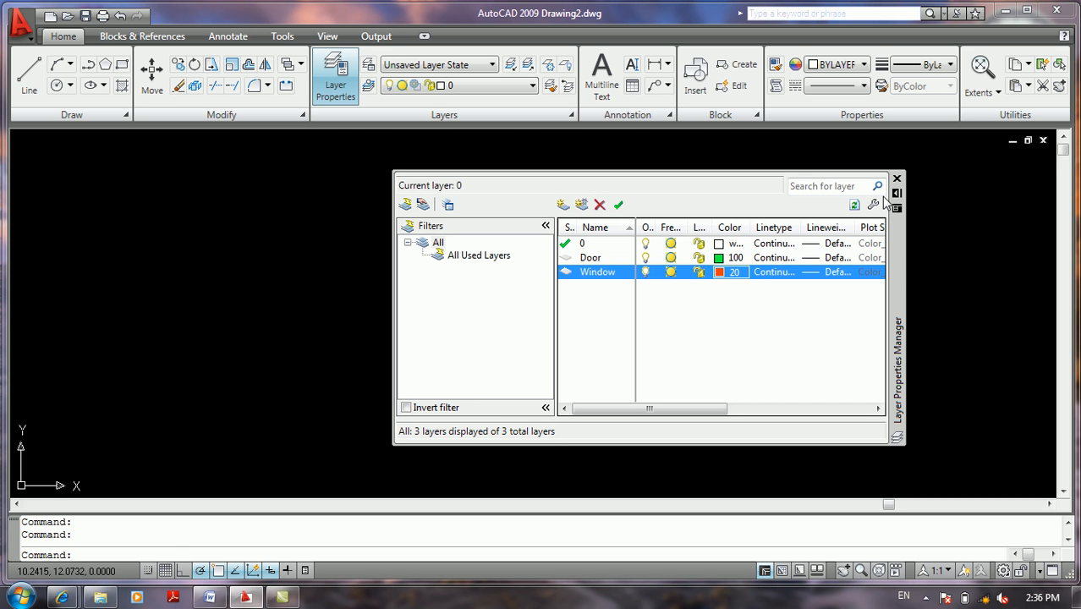
left_click(897, 178)
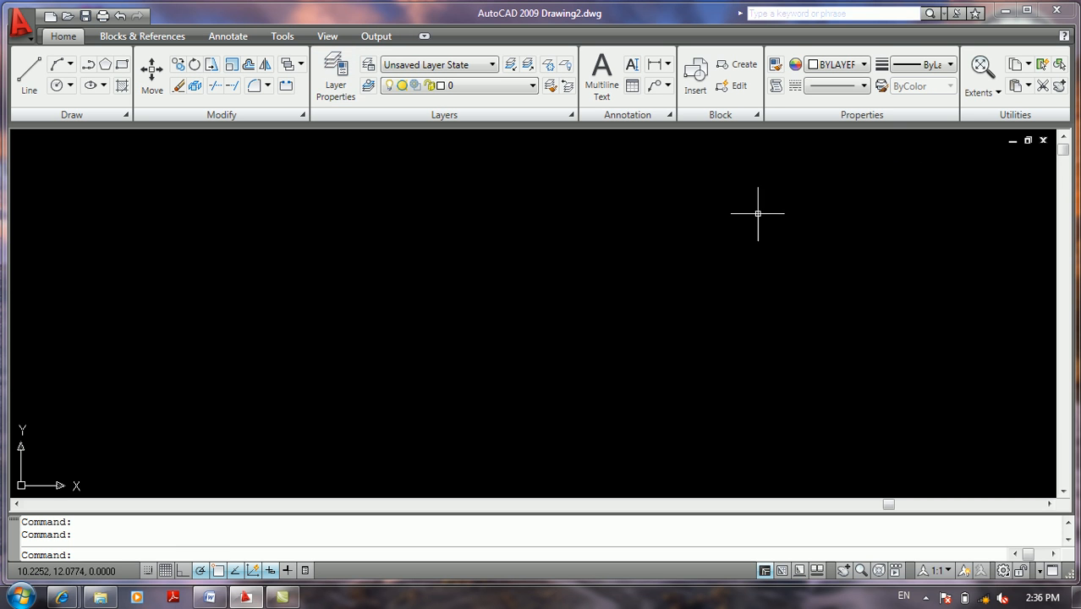
- Draw a rectangle in the empty drawing area and explode it into separate lines
type("rec")
key("Return")
left_click(235, 266)
left_click(465, 396)
middle_click_drag(471, 379, 587, 341)
type("x")
key("Return")
left_click(587, 326)
left_click(507, 342)
- Try to offset the rectangle's bottom edge inward by a distance of 0.1
type("o")
key("Return")
type("0.1")
key("Return")
left_click(489, 358)
left_click(521, 327)
scroll(524, 357, "up", 6)
scroll(524, 358, "down", 7)
key("Return")
scroll(482, 362, "down", 4)
scroll(557, 339, "up", 3)
- Undo the 0.1 offset of the rectangle's bottom edge
key("ctrl+z")
key("ctrl+z")
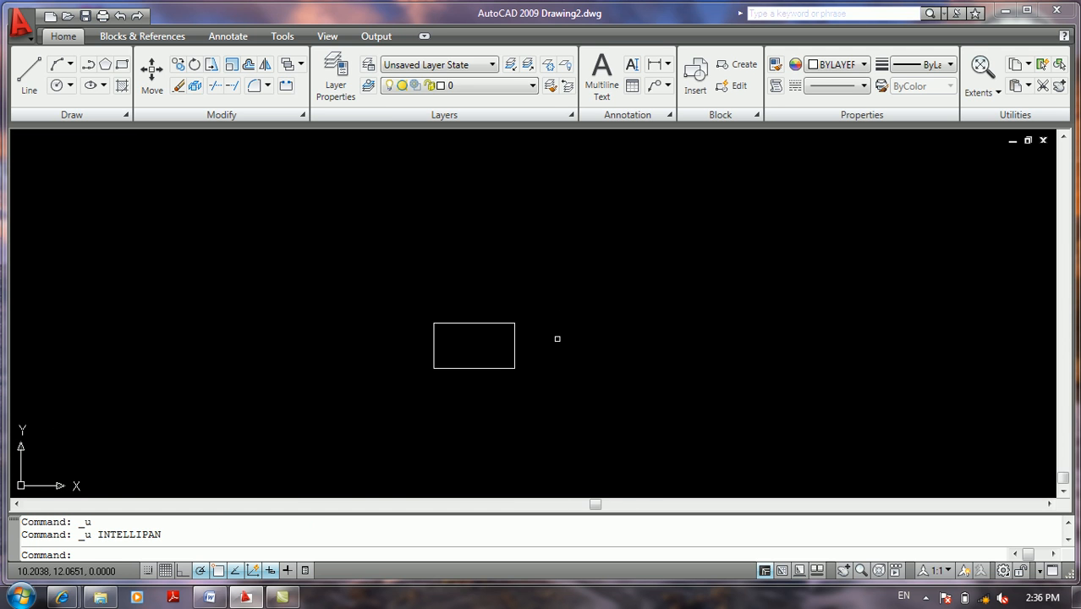
key("ctrl+z")
- Try to offset the rectangle's bottom edge inward by a distance of 1
scroll(501, 346, "up", 2)
middle_click_drag(546, 314, 574, 307)
type("o")
key("Return")
type("1")
key("Return")
left_click(494, 389)
left_click(507, 359)
scroll(529, 389, "up", 5)
scroll(863, 359, "down", 5)
middle_click_drag(816, 340, 581, 331)
scroll(696, 357, "up", 3)
key("Return")
- Try to offset the rectangle's bottom edge inward by a distance of 10
key("Return")
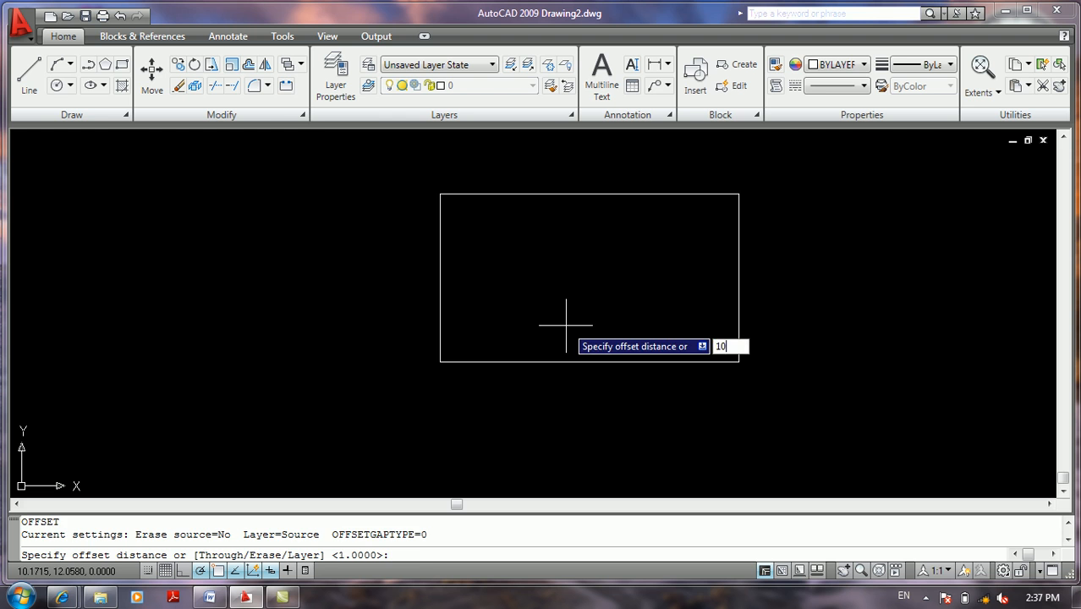
type("10")
key("Return")
left_click(559, 360)
left_click(579, 339)
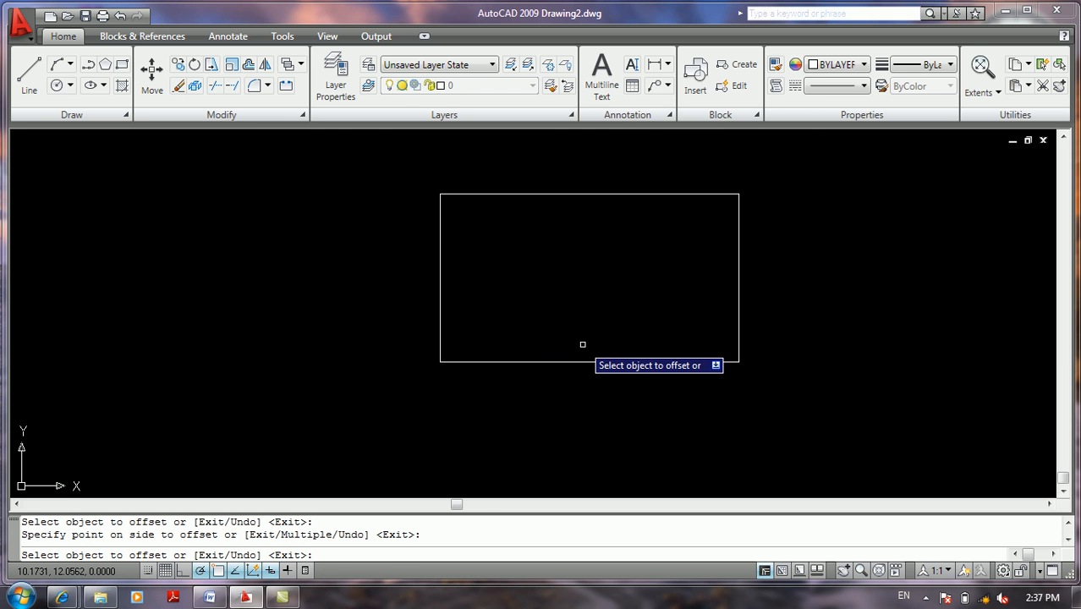
key("Return")
- Zoom to show the whole drawing and delete all objects in it
middle_click_drag(582, 338, 558, 349)
type("z")
key("Return")
type("a")
key("Return")
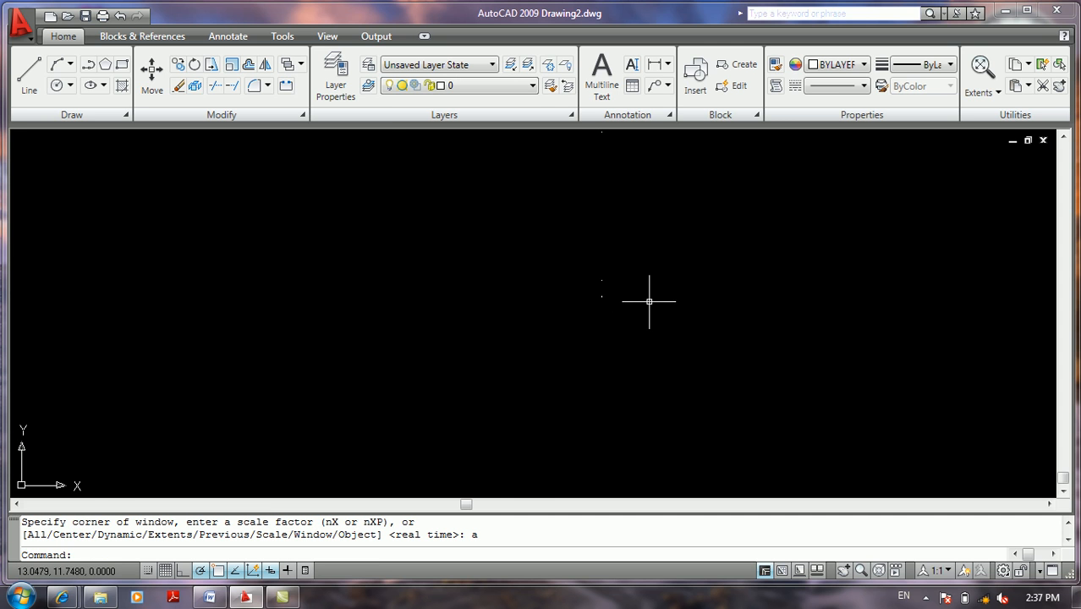
key("ctrl+a")
key("Delete")
- Draw a new rectangle for the room outline and explode it into separate lines
type("rec")
key("Return")
left_click(410, 251)
left_click(599, 377)
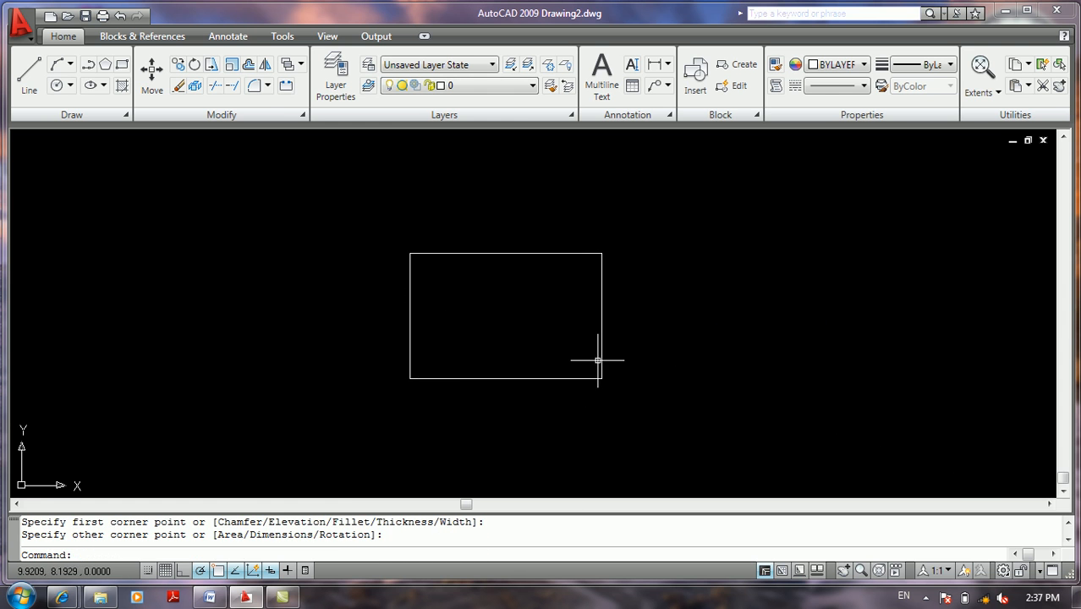
middle_click_drag(594, 364, 716, 336)
type("x")
key("Return")
left_click(728, 324)
left_click(660, 358)
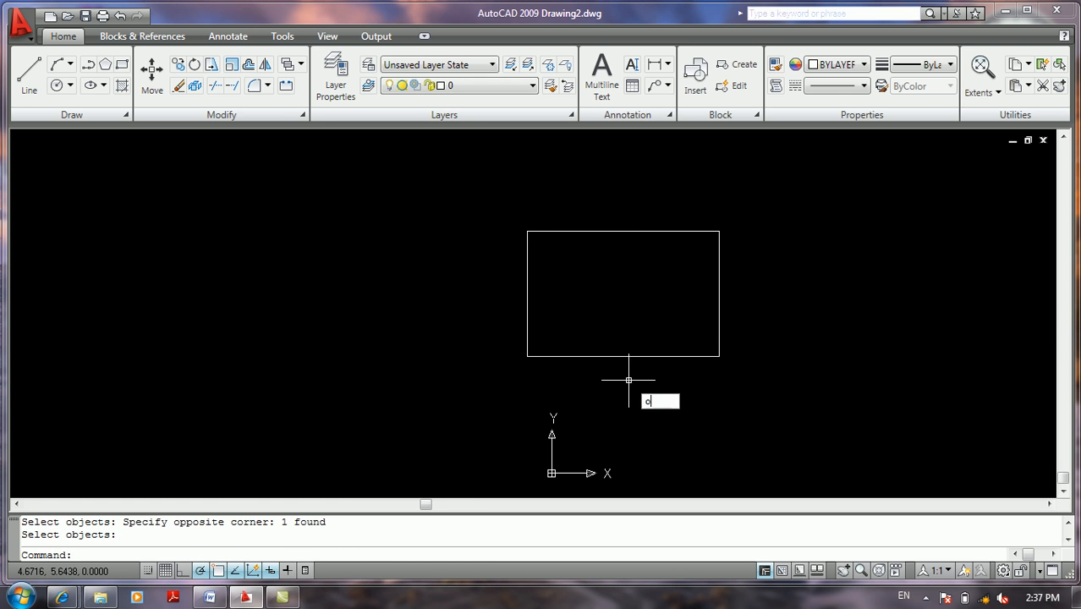
- Offset the rectangle's bottom and right edges inward by 1 to form the wall thickness
type("o")
key("Return")
type("1")
key("Return")
left_click(628, 357)
left_click(649, 327)
scroll(717, 326, "up", 3)
left_click(716, 322)
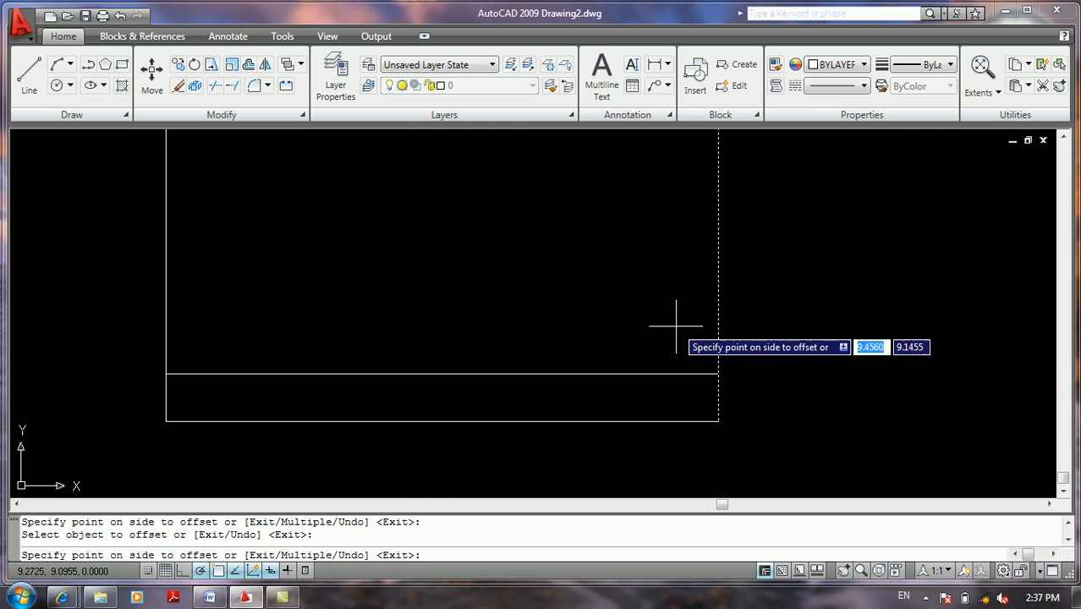
left_click(706, 323)
- Offset the rectangle's top and left edges inward by the same distance to complete the inner wall lines
scroll(694, 335, "down", 5)
left_click(613, 265)
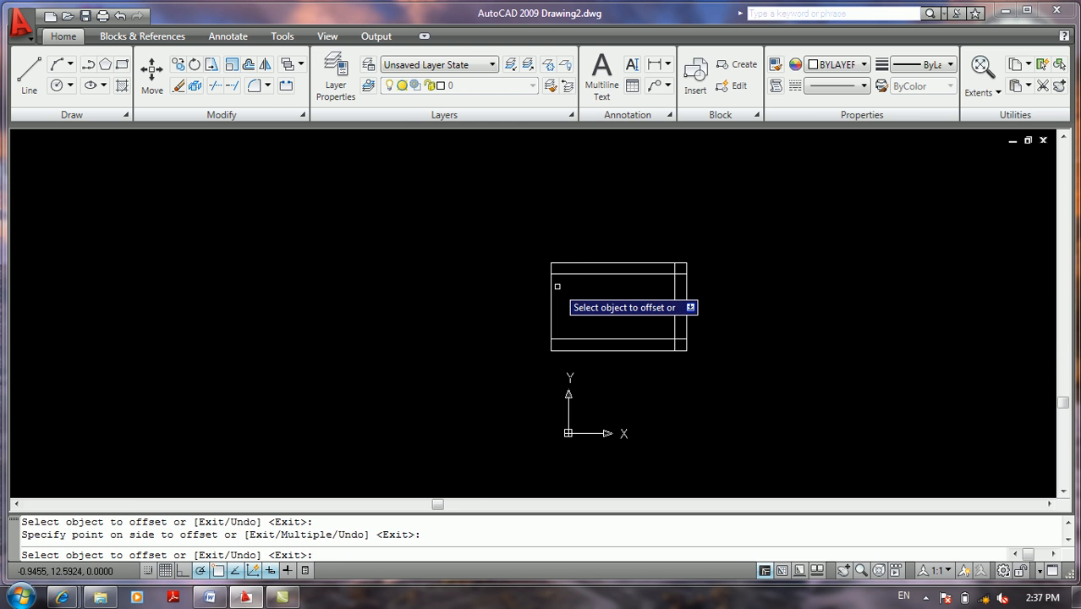
left_click(580, 296)
left_click(552, 294)
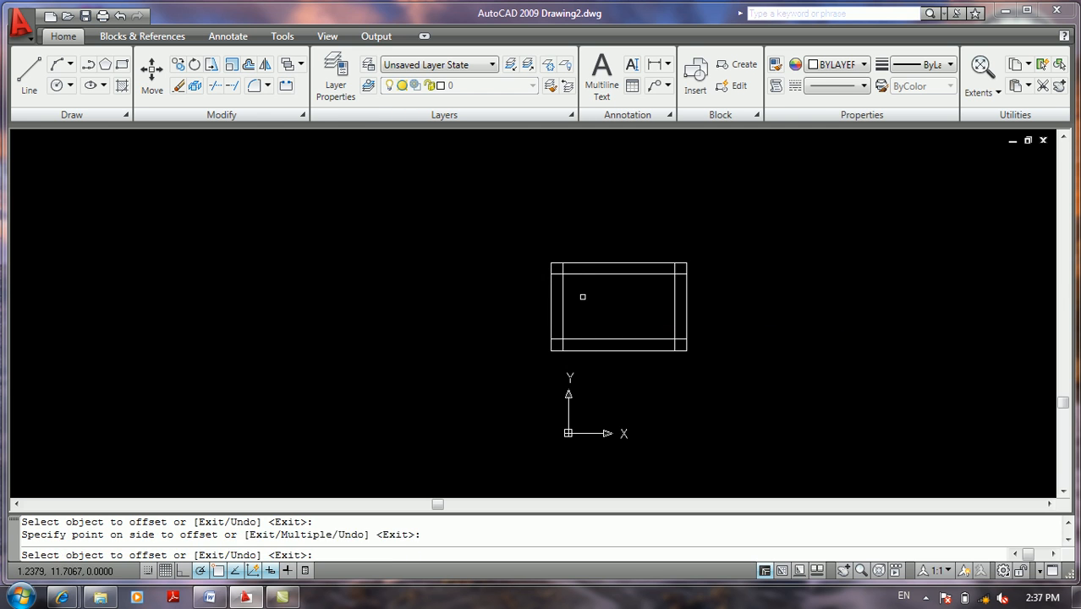
left_click(580, 300)
key("Return")
- Draw a vertical line from the midpoint of the bottom outer wall line up past the inner wall line
scroll(595, 341, "up", 3)
middle_click_drag(590, 349, 468, 391)
scroll(524, 313, "up", 3)
type("l")
key("Return")
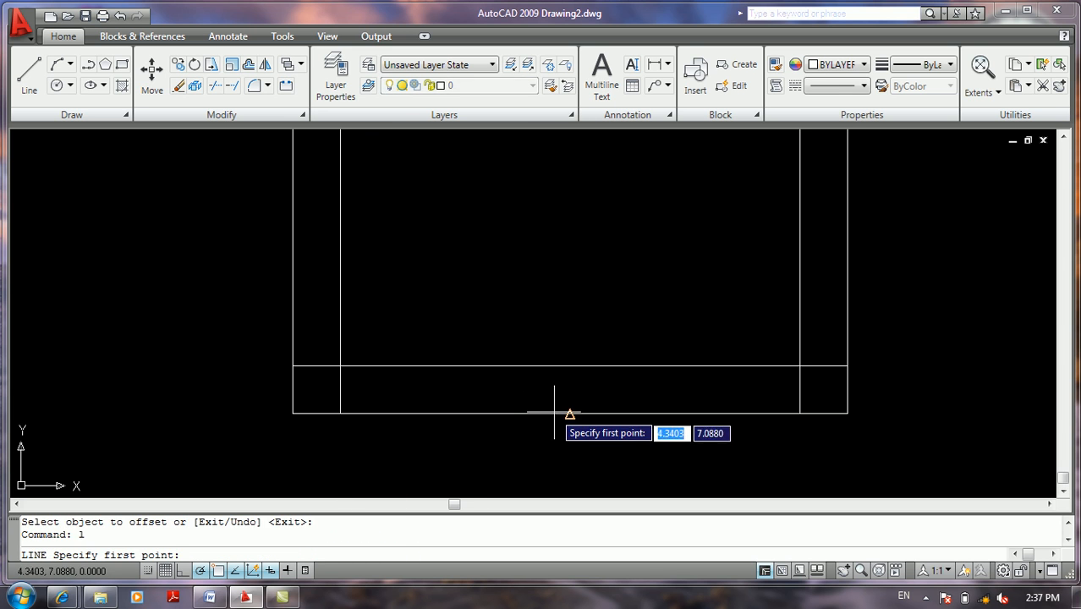
left_click(570, 409)
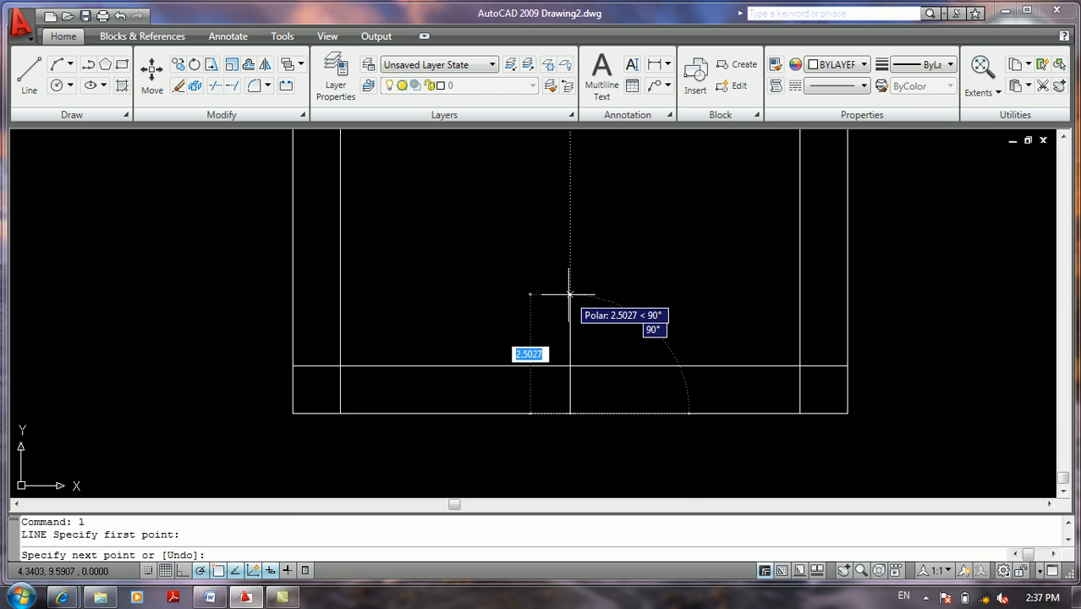
left_click(570, 286)
key("Return")
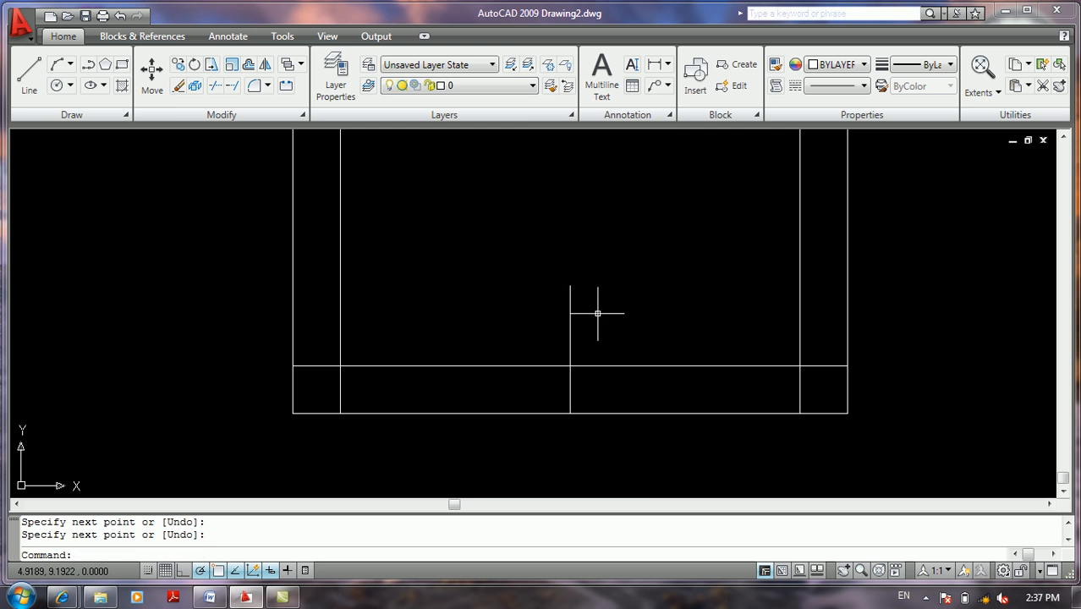
- Draw a circle centered on the vertical line's lower end with its radius reaching the line's upper end
type("c")
key("Return")
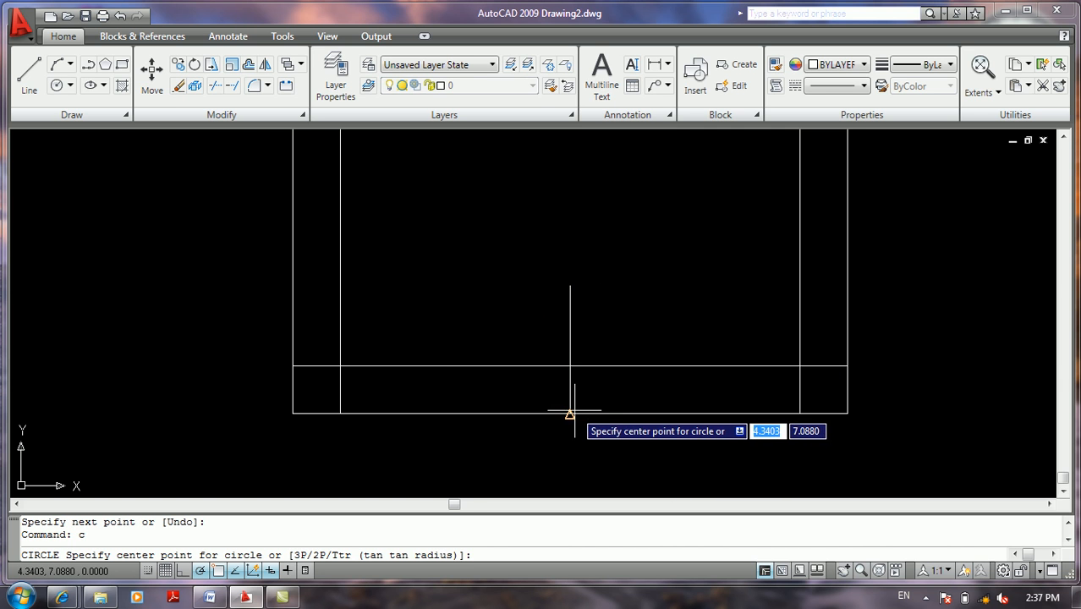
left_click(570, 415)
left_click(569, 286)
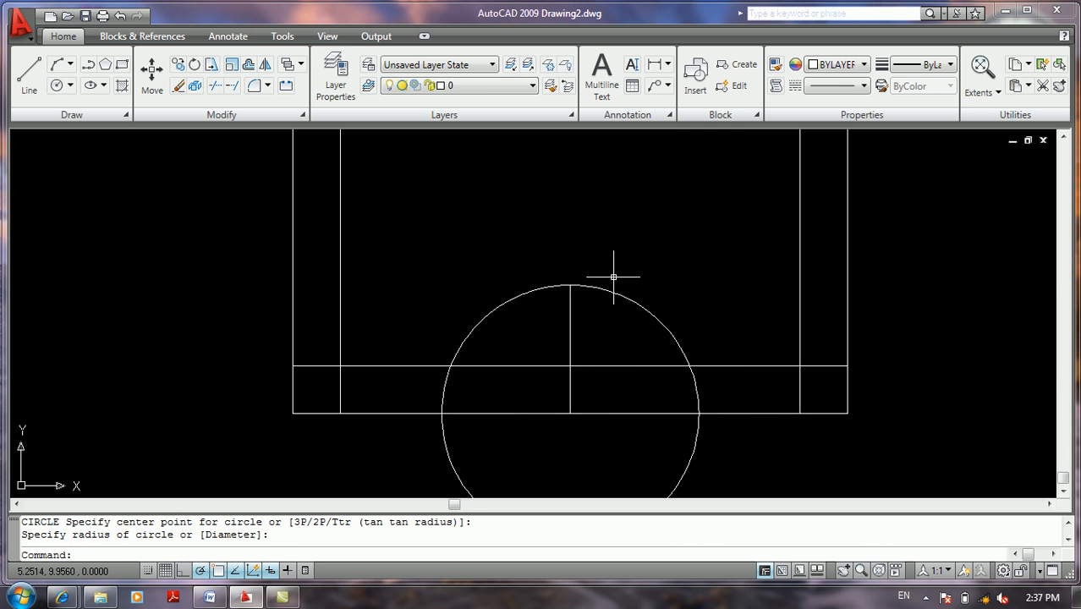
- Trim the bottom wall lines between the vertical line and the circle's right side, and trim away the circle's lower half
middle_click_drag(614, 278, 605, 221)
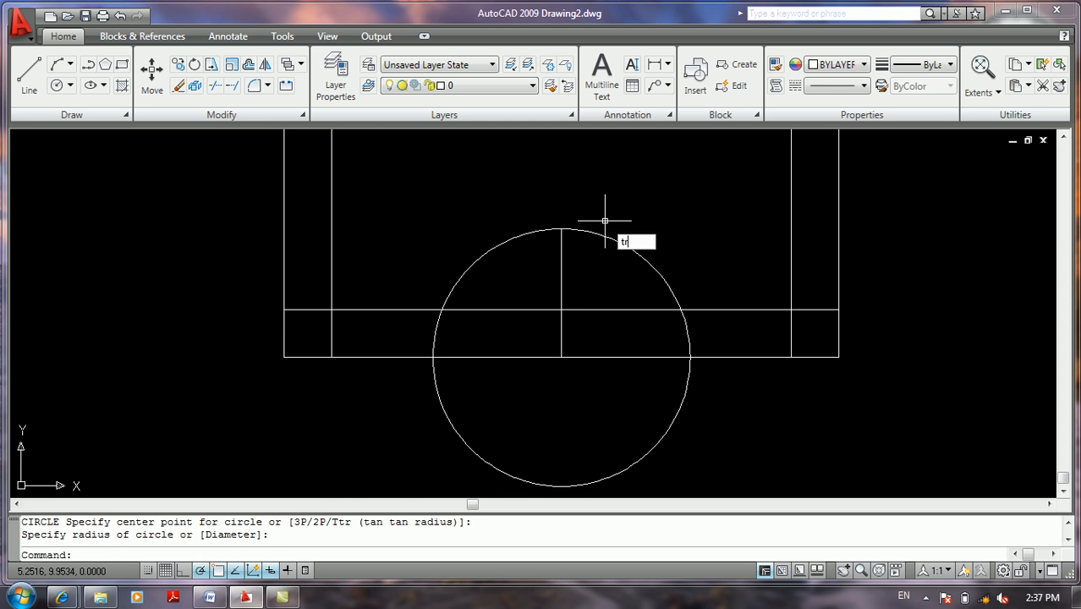
key("Return")
key("Return")
left_click(604, 270)
left_click(606, 381)
left_click(710, 402)
left_click(635, 424)
left_click(530, 420)
left_click(437, 423)
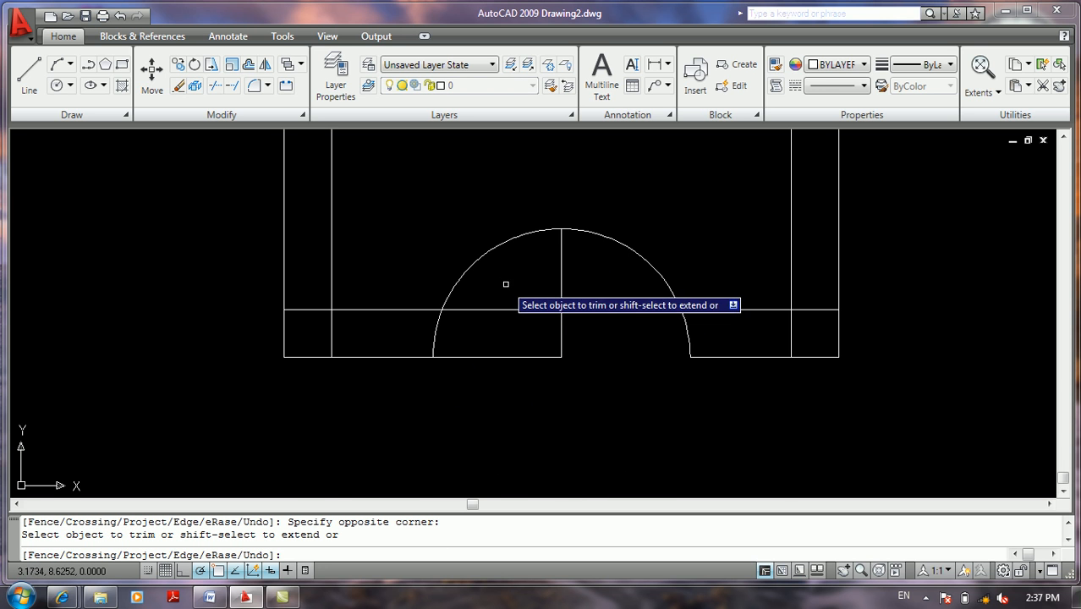
- Trim the arc left of the vertical door line and erase the leftover arc piece inside the bottom wall
left_click(505, 243)
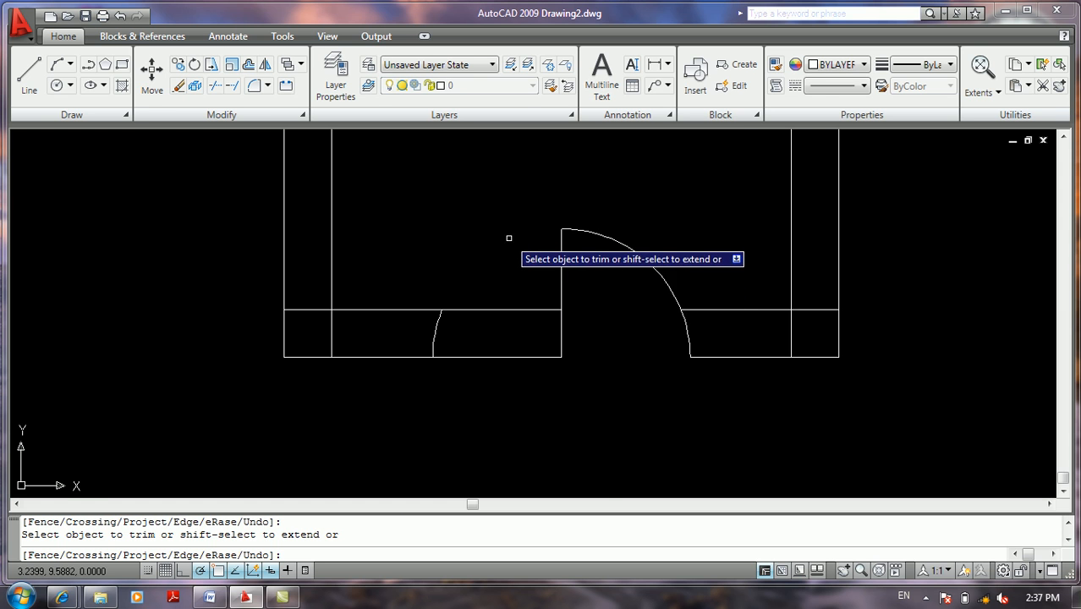
key("Return")
left_click(456, 323)
left_click(421, 337)
key("Delete")
- Draw a short horizontal line across the right wall's thickness at its midpoint
scroll(425, 374, "down", 6)
scroll(440, 346, "up", 5)
type("l")
key("Return")
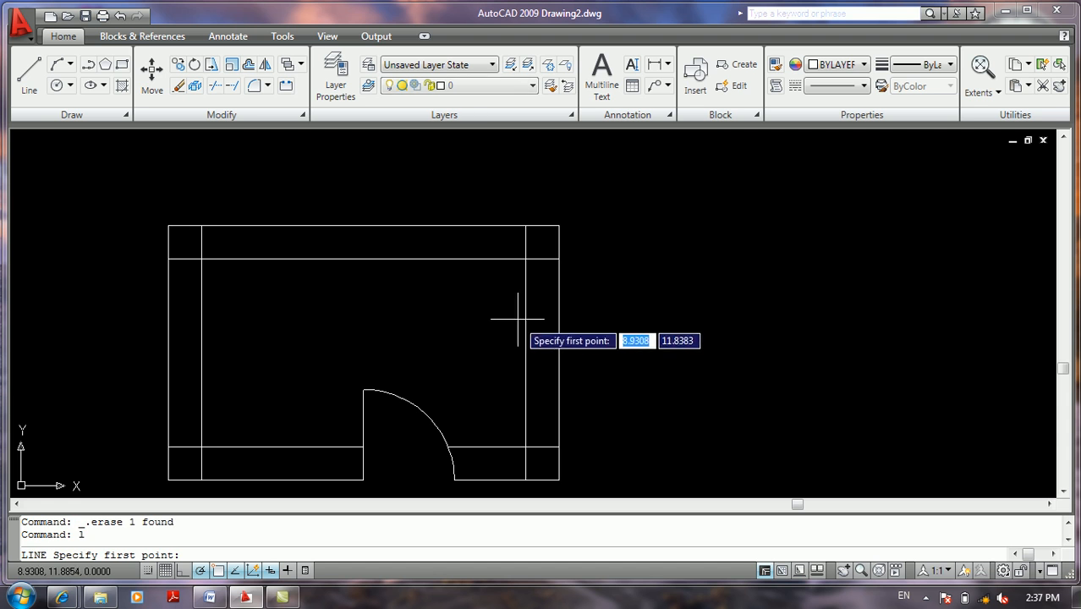
left_click(525, 353)
left_click(559, 353)
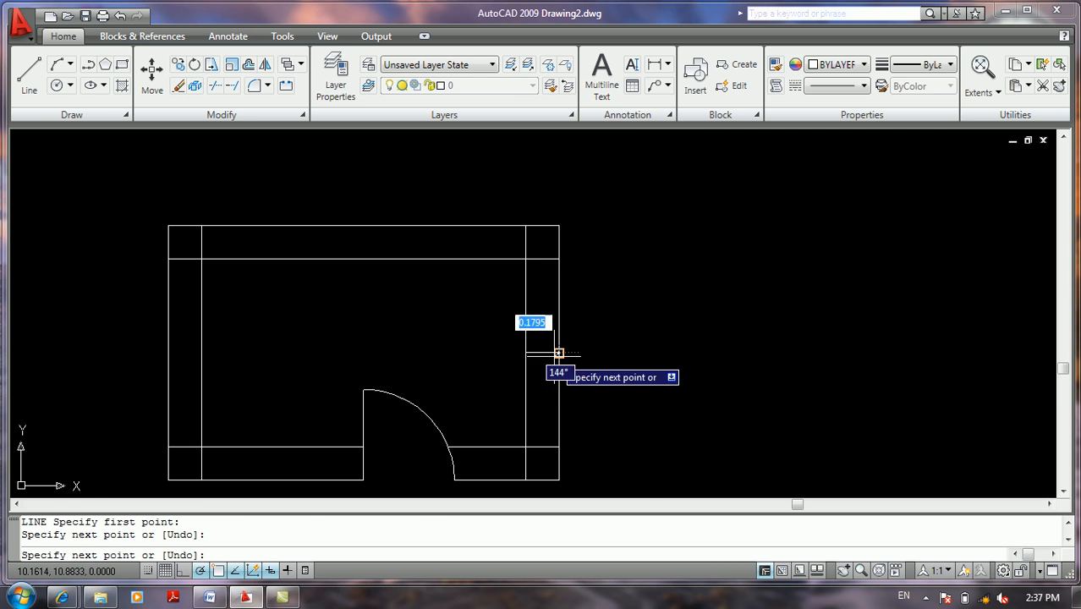
key("Return")
- Offset the short line across the right wall by 2, once upward and once downward
type("o")
key("Return")
type("2")
key("Return")
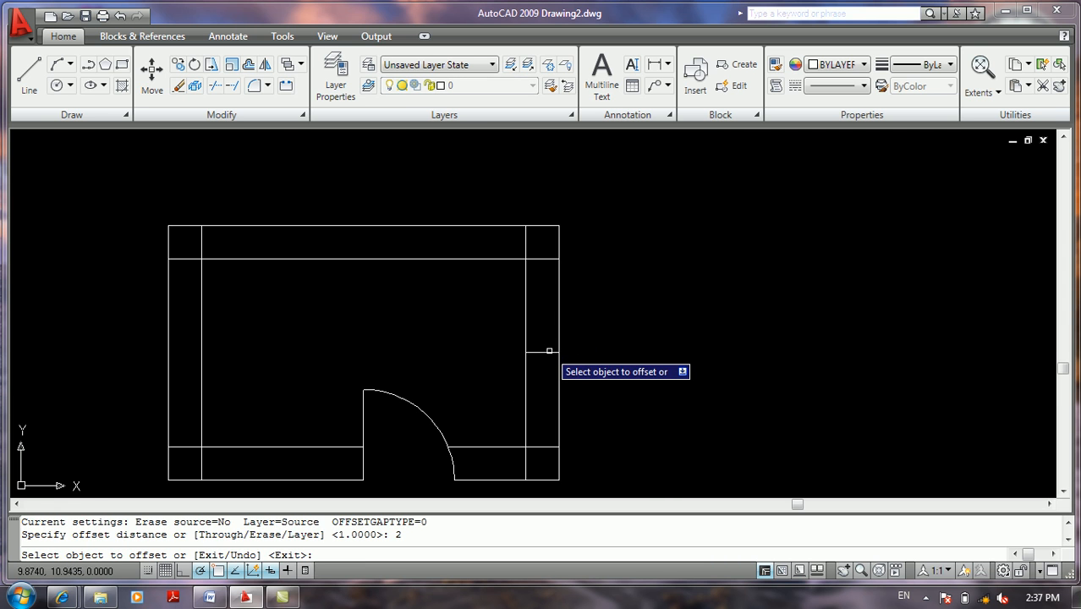
left_click(546, 353)
left_click(550, 323)
left_click(536, 354)
left_click(536, 379)
key("Return")
- Erase the original middle line between the two offset lines in the right wall
left_click(545, 349)
left_click(536, 374)
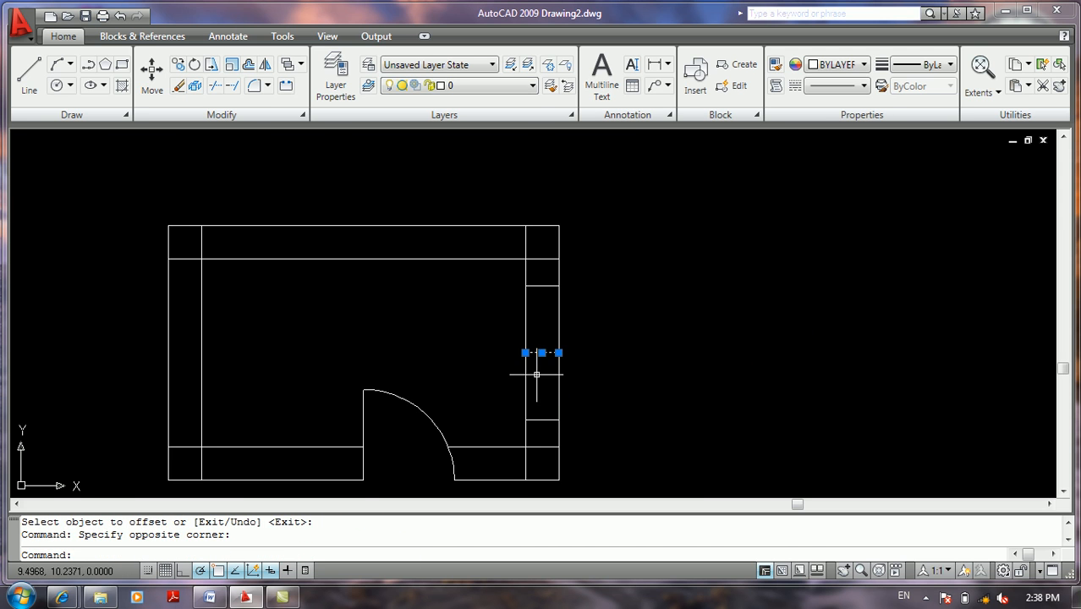
key("Delete")
- Draw a vertical line joining the midpoints of the two window end lines in the right wall
scroll(537, 374, "up", 3)
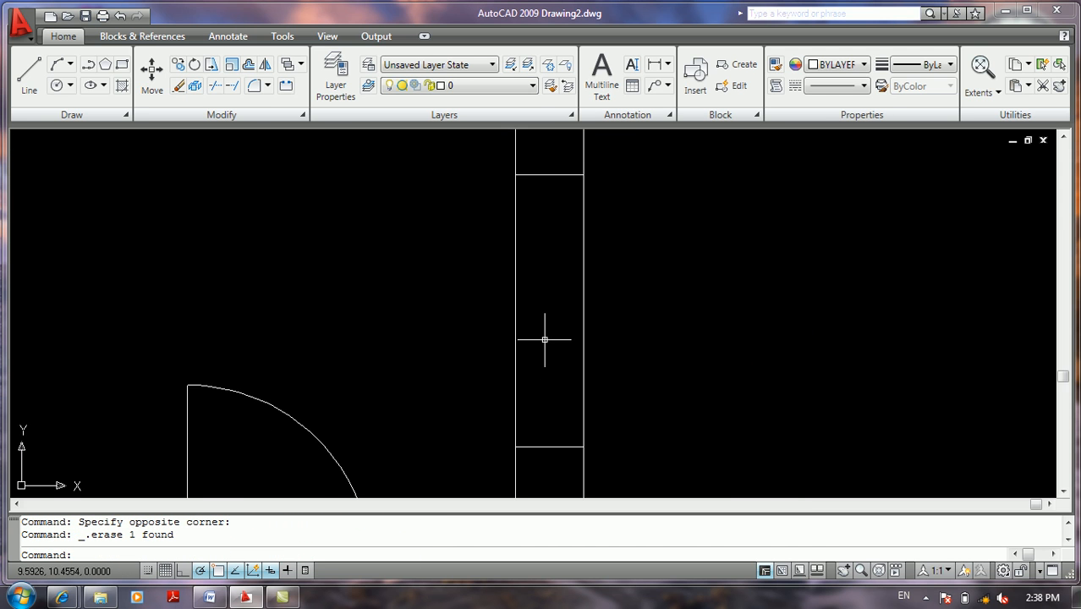
type("l")
key("Return")
left_click(550, 175)
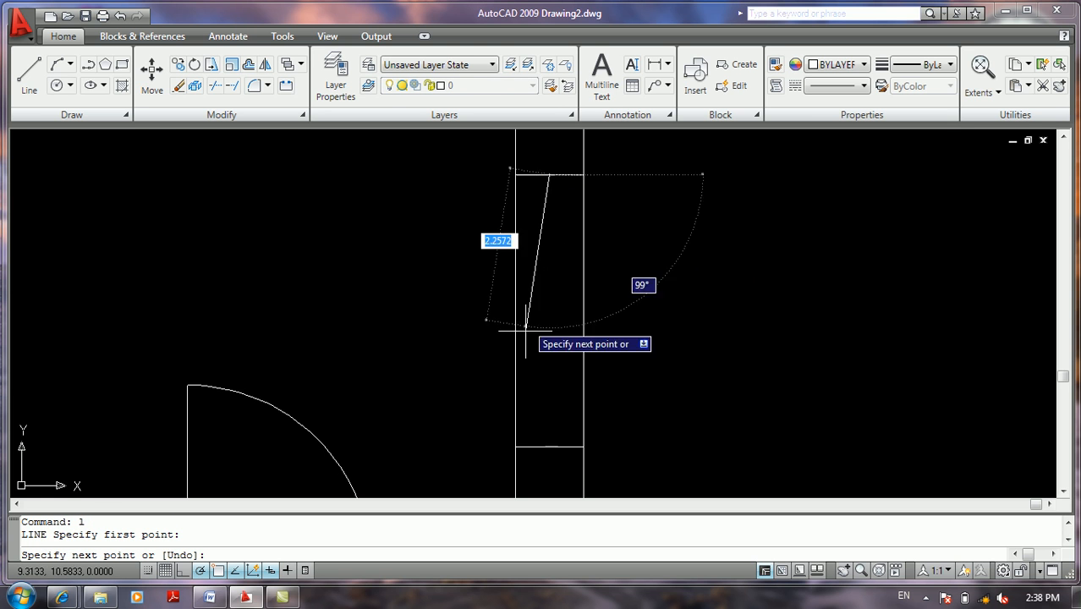
left_click(533, 446)
key("Return")
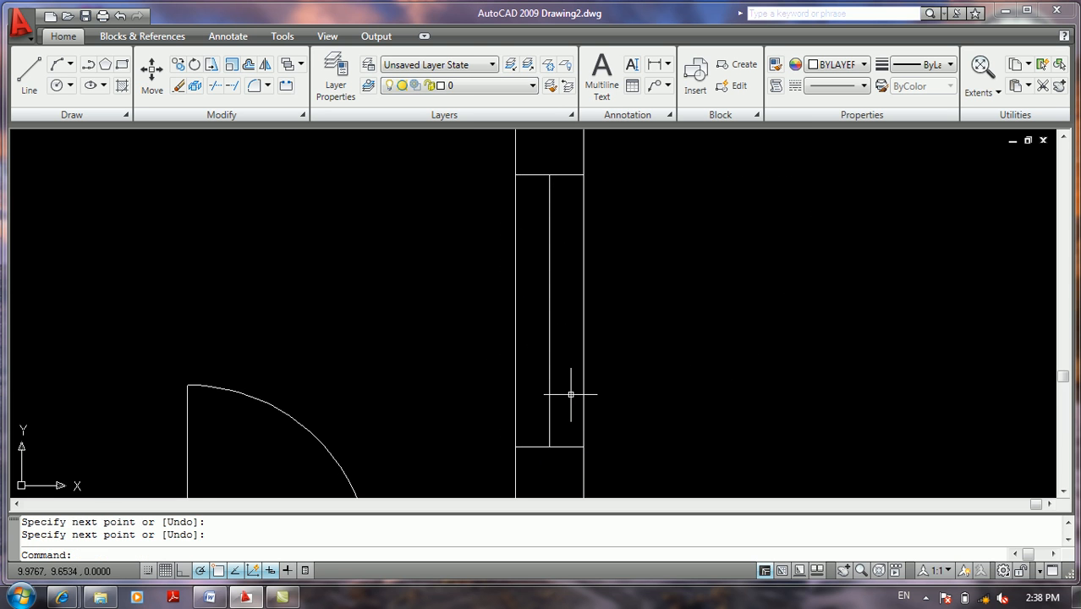
- Offset the window's vertical center line by 0.5 toward the outer wall line
type("o")
key("Return")
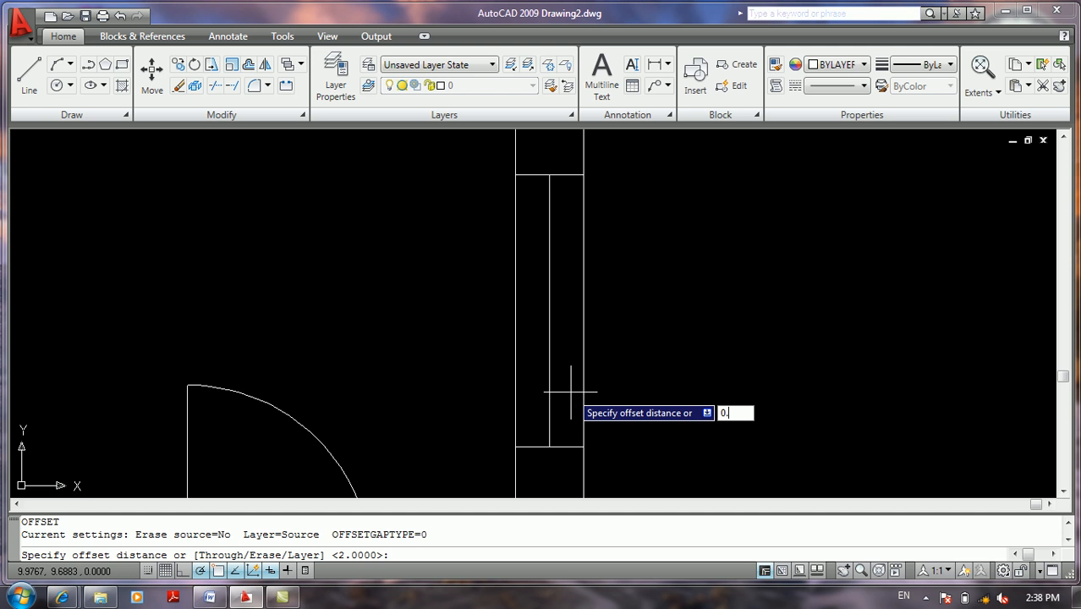
key("Return")
left_click(549, 372)
left_click(567, 367)
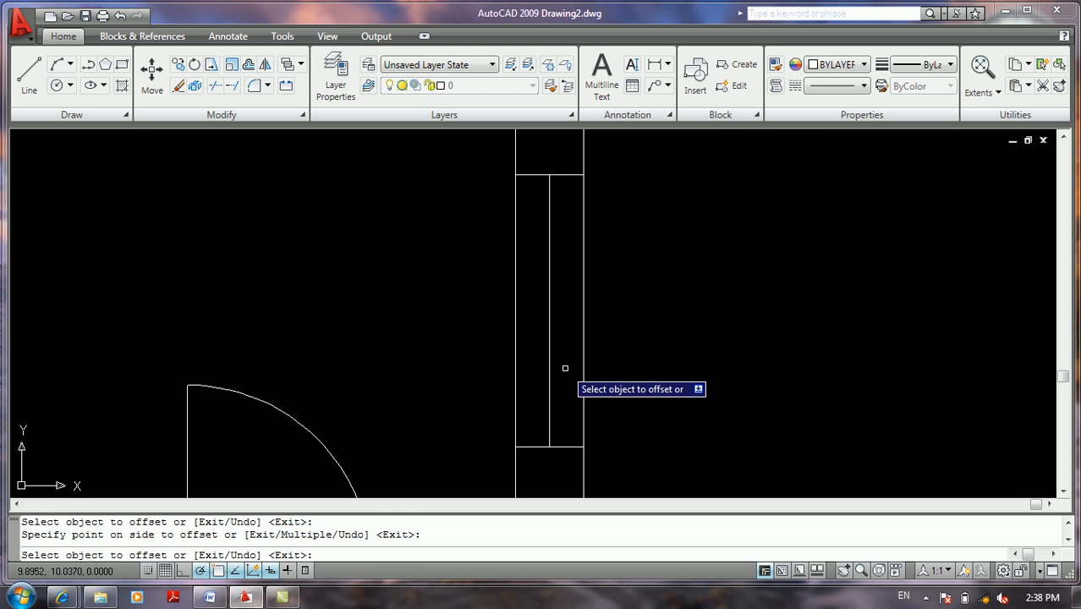
left_click(549, 369)
key("Escape")
- Offset the window's vertical center line by 0.01 to both sides
scroll(550, 370, "up", 5)
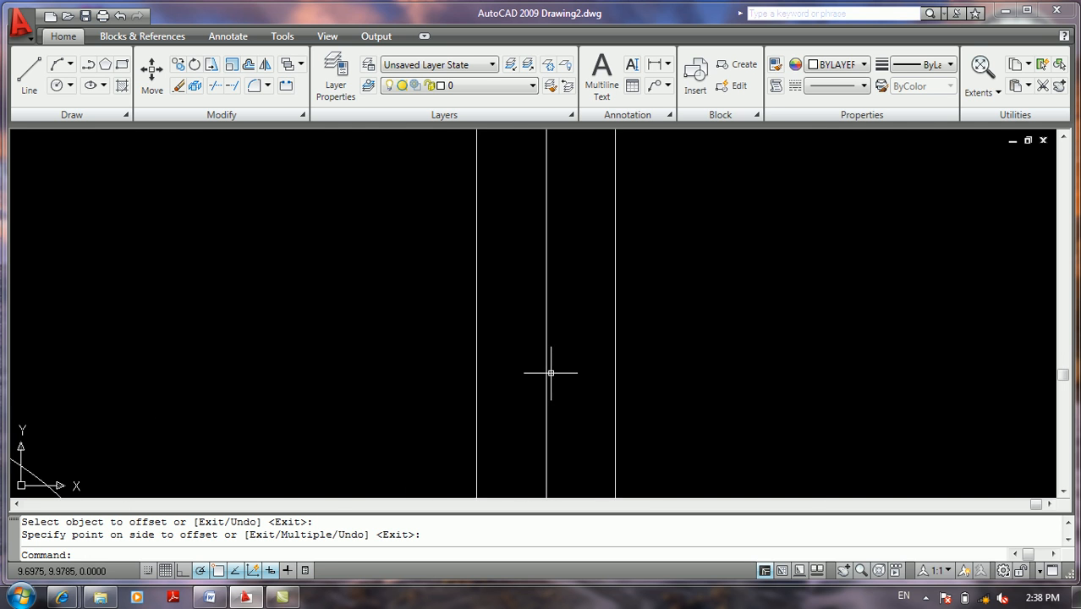
scroll(551, 373, "down", 6)
scroll(554, 364, "up", 3)
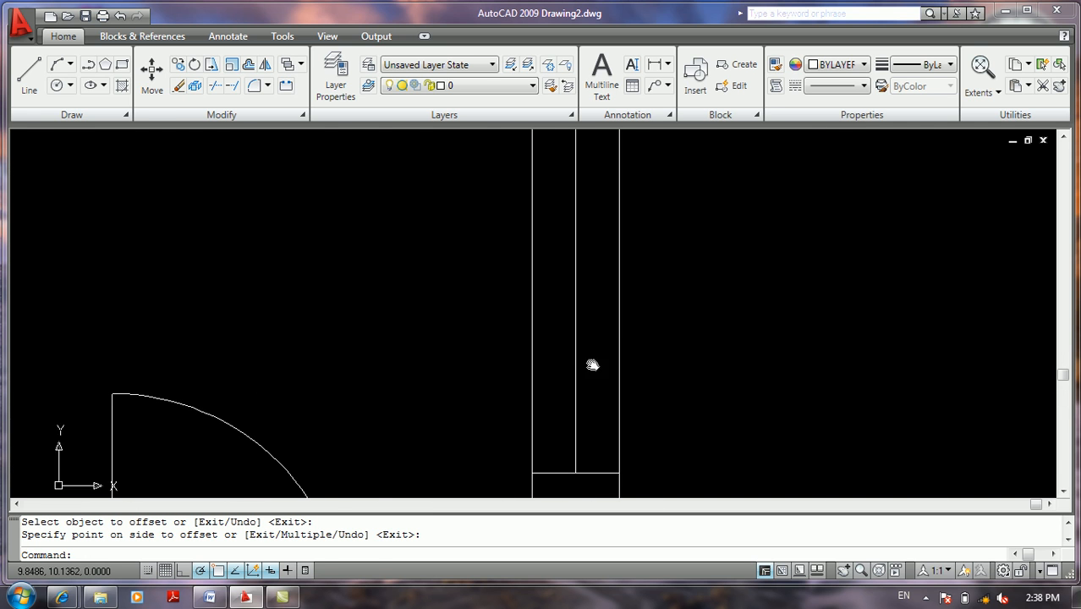
key("Return")
type("0.0")
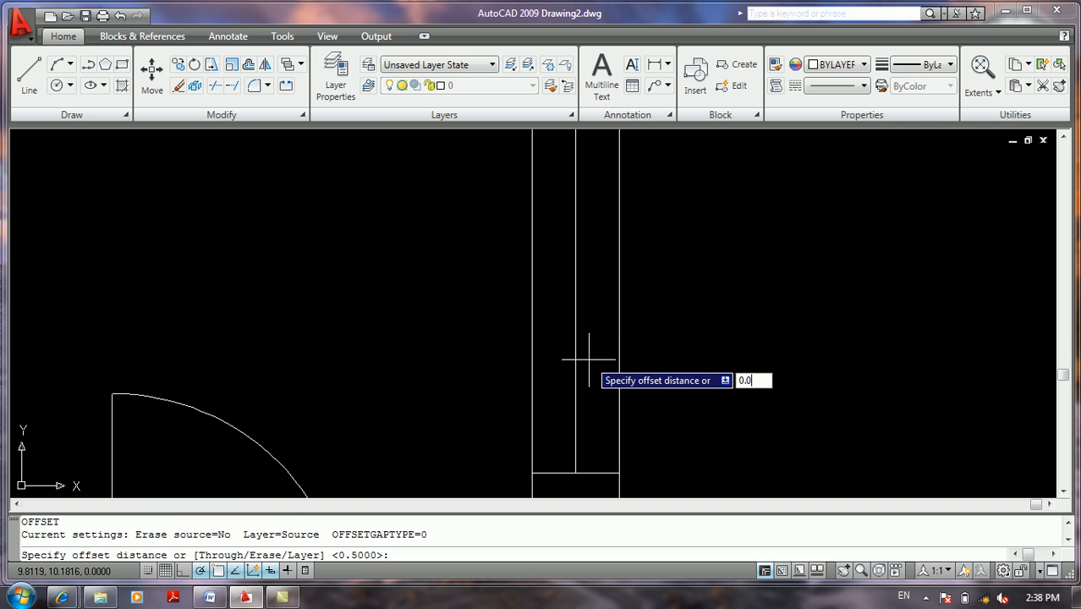
type("1")
key("Return")
left_click(575, 351)
left_click(577, 353)
scroll(567, 355, "up", 5)
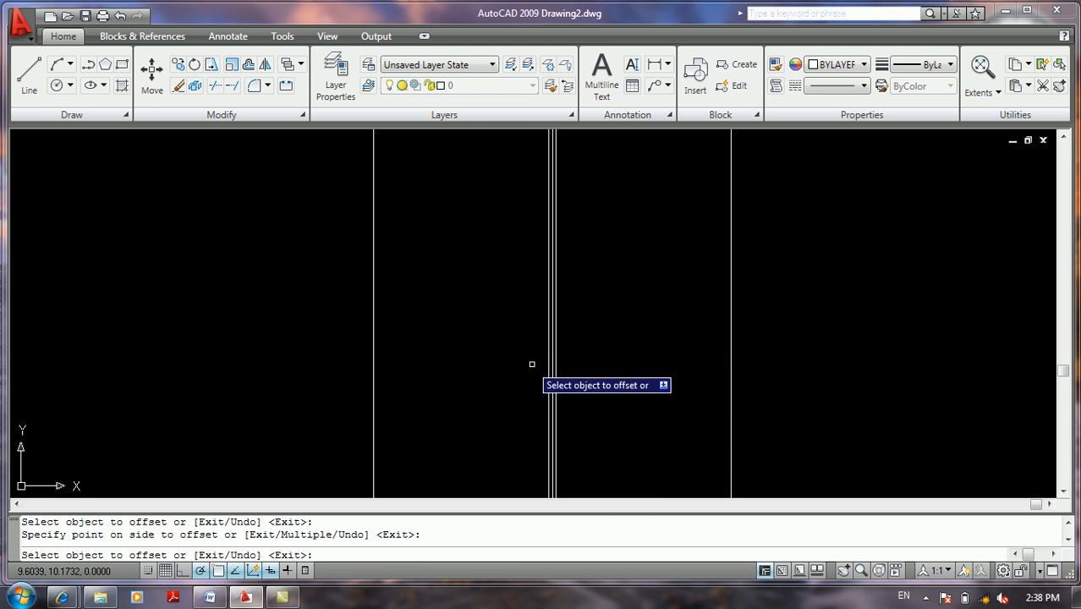
key("Return")
- Erase the original center line between the two closely spaced window lines
scroll(551, 361, "up", 5)
left_click(556, 361)
key("Delete")
scroll(556, 362, "down", 10)
middle_click_drag(583, 352, 762, 326)
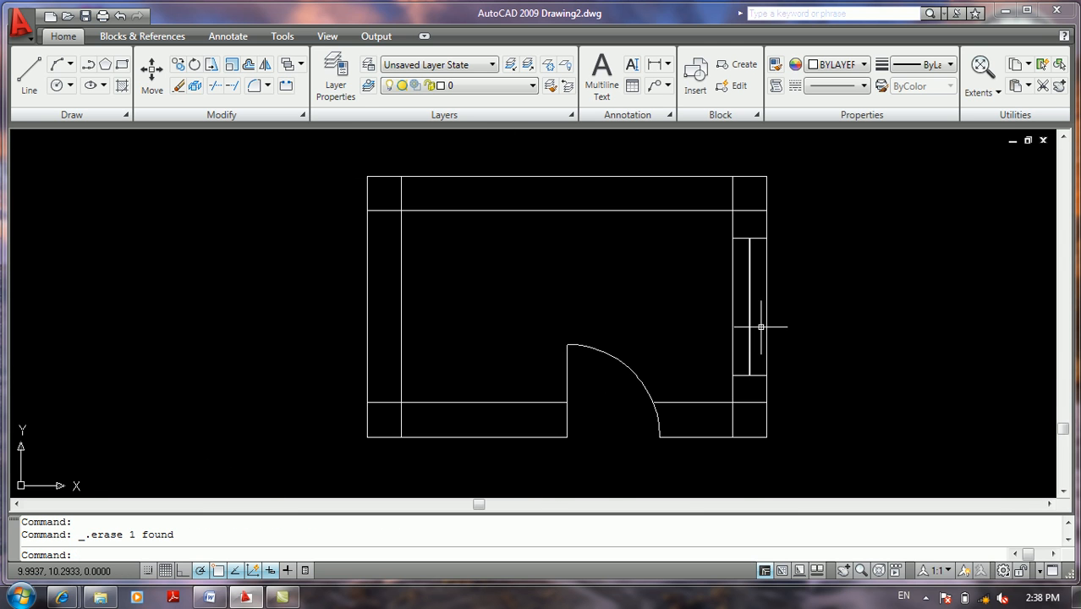
- Assign the vertical door line and the swing arc to the Door layer
middle_click_drag(675, 342, 578, 335)
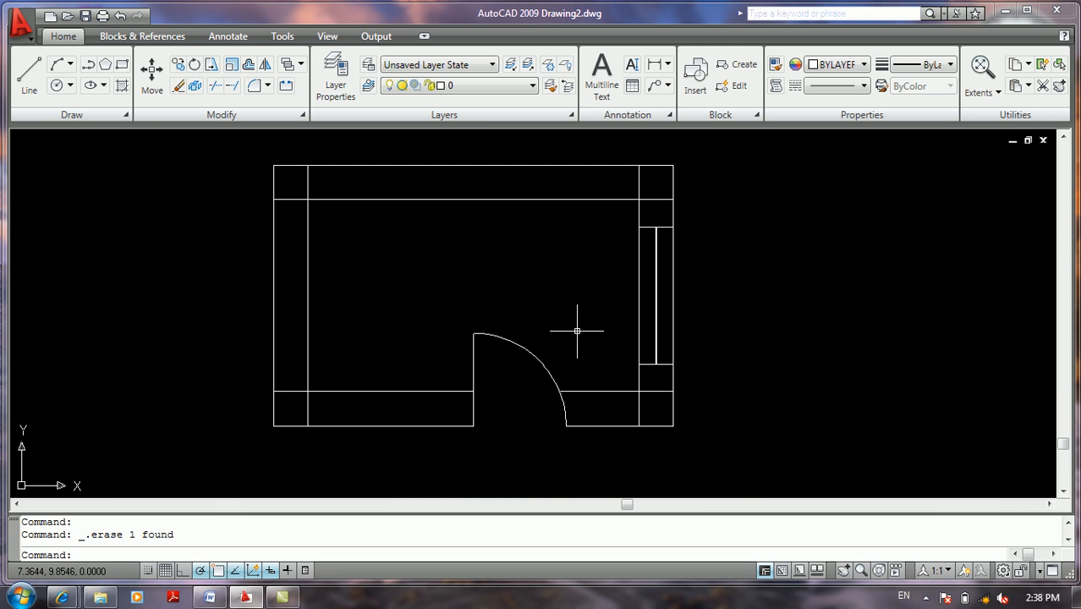
left_click(555, 316)
left_click(437, 378)
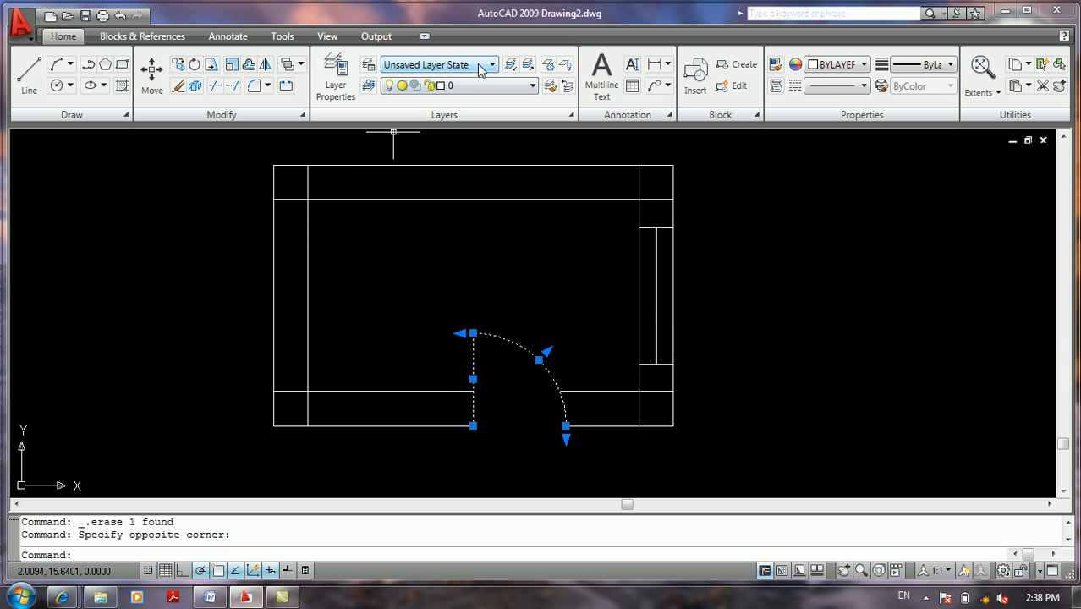
left_click(488, 87)
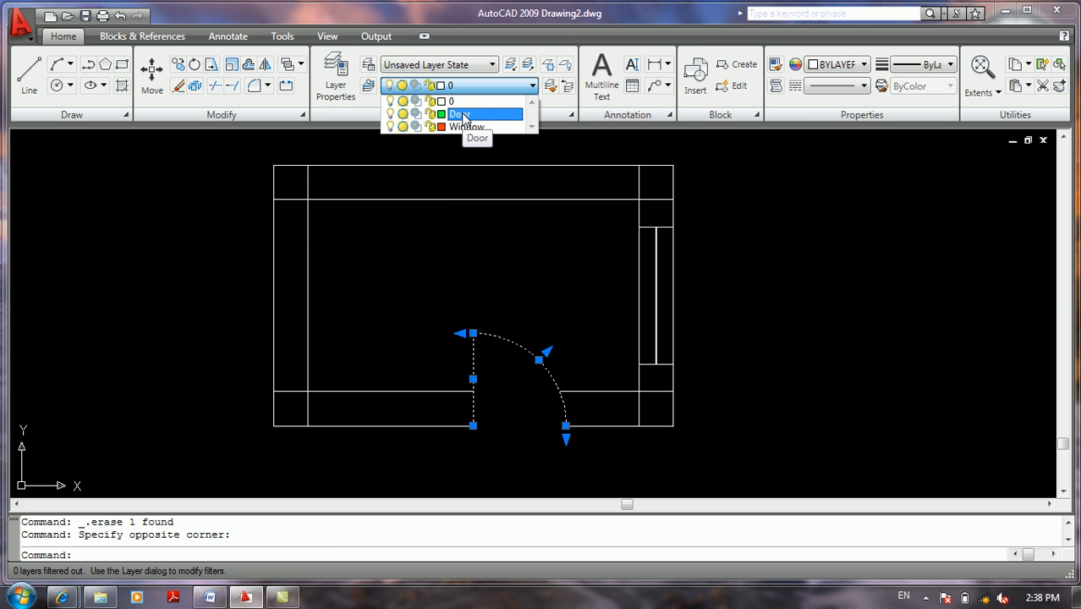
left_click(464, 116)
left_click(460, 251)
left_click(432, 269)
key("Escape")
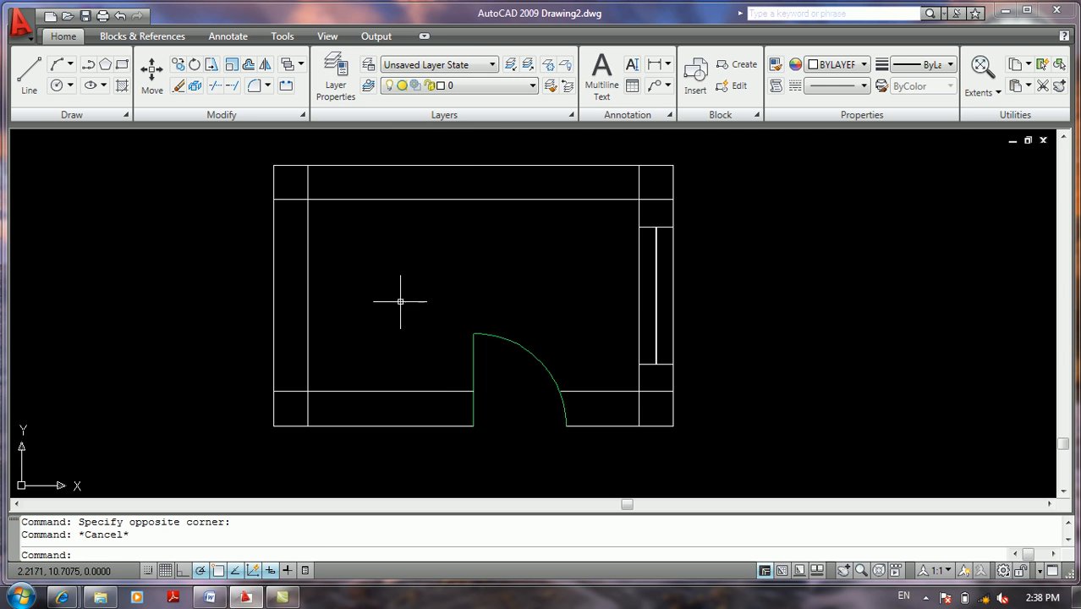
- Assign the window's end lines and vertical lines in the right wall to the Window layer
left_click(659, 223)
left_click(649, 374)
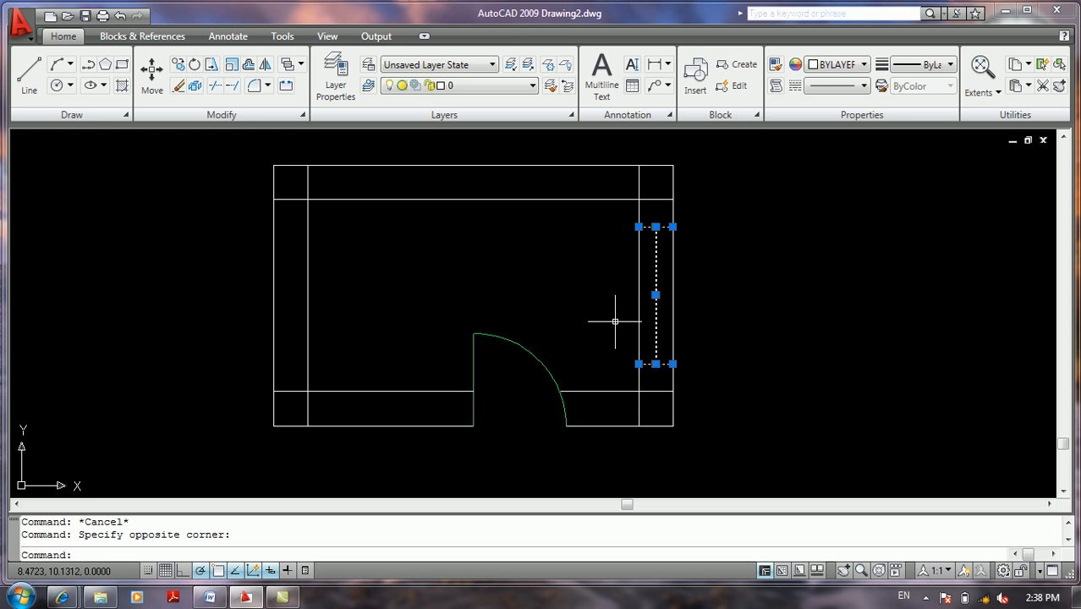
left_click(449, 88)
left_click(455, 126)
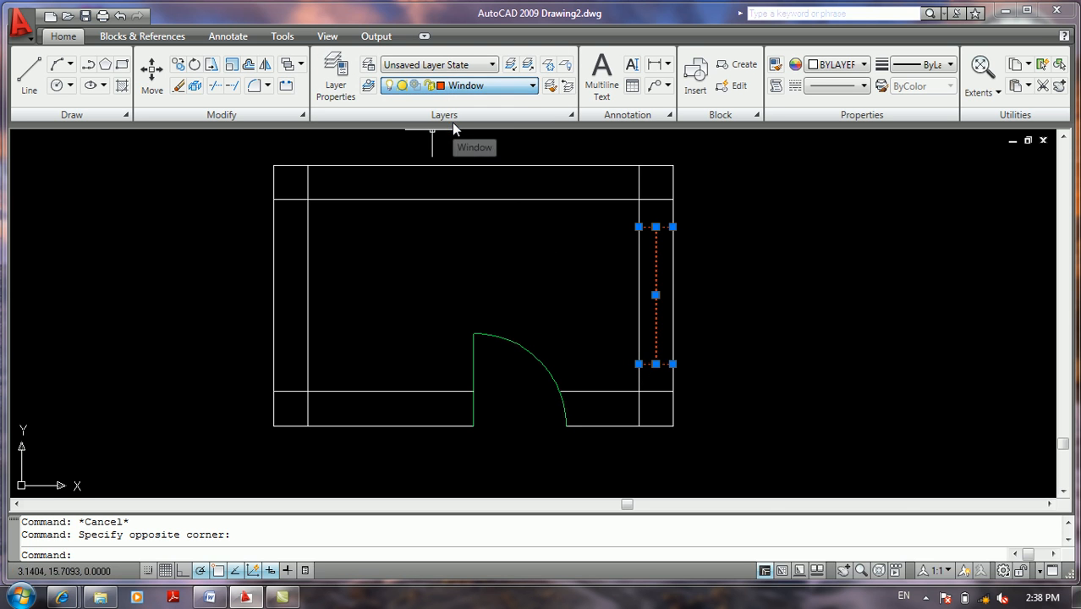
left_click(446, 227)
left_click(417, 254)
key("Escape")
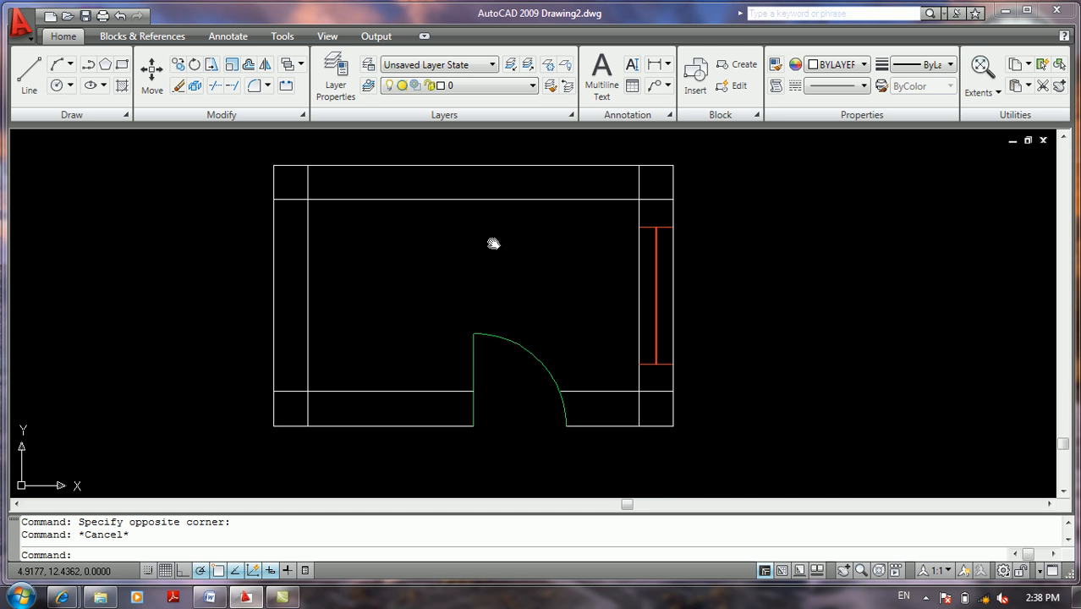
- Open the Layer Properties Manager, select layer 0, and set the palette to auto-hide
middle_click_drag(495, 234, 362, 245)
left_click(336, 80)
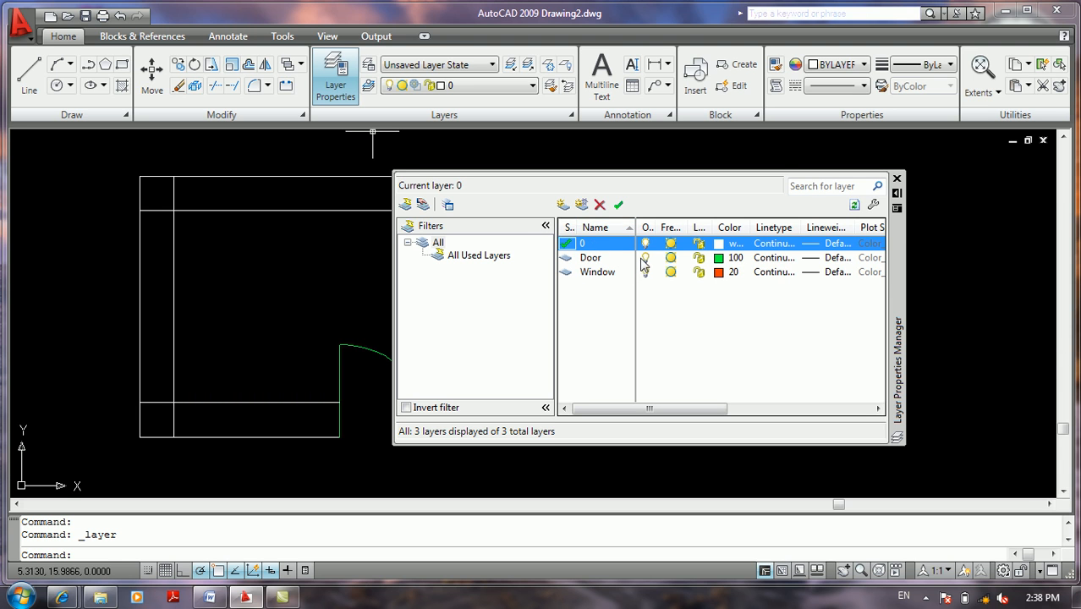
left_click(586, 262)
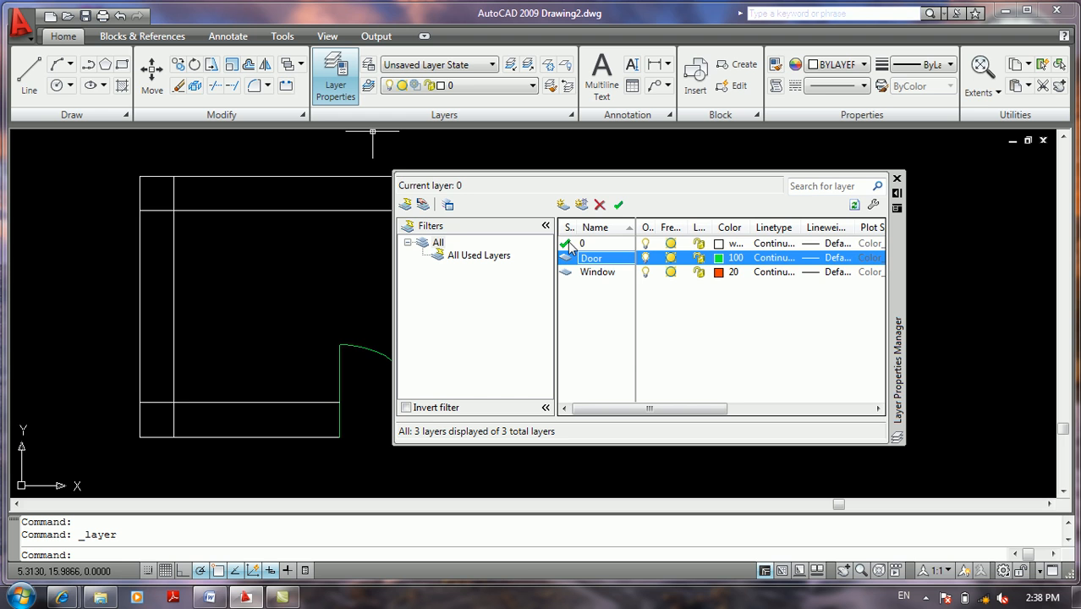
left_click(572, 246)
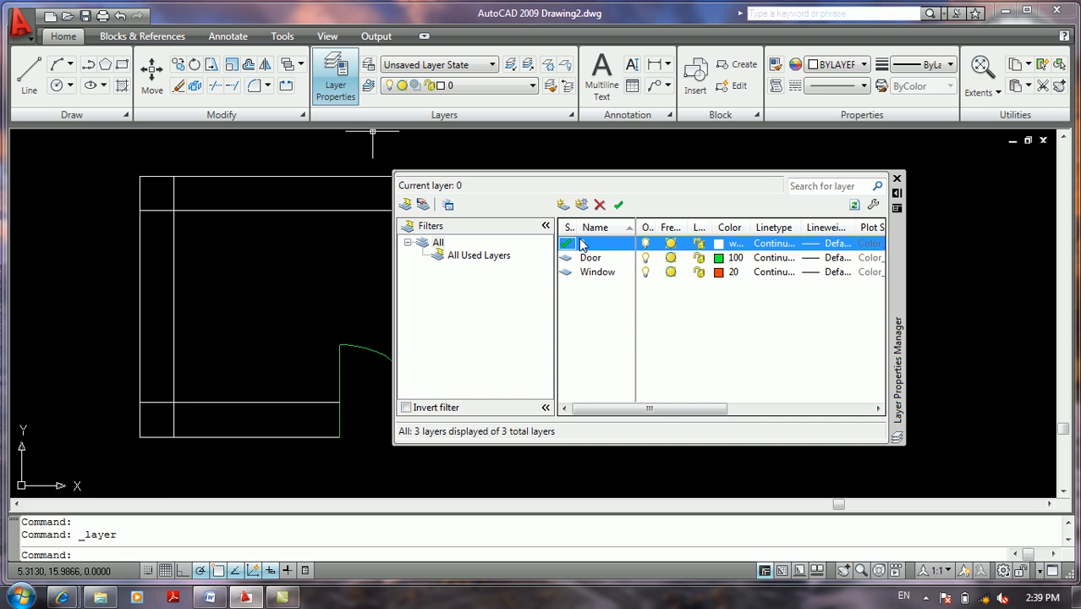
left_click(899, 196)
left_click(774, 231)
left_click(742, 254)
- Draw a freehand zigzag of five connected line segments beside the room on layer 0
type("l")
key("Return")
left_click(681, 328)
left_click(753, 239)
left_click(753, 328)
left_click(715, 358)
left_click(724, 380)
left_click(695, 391)
key("Return")
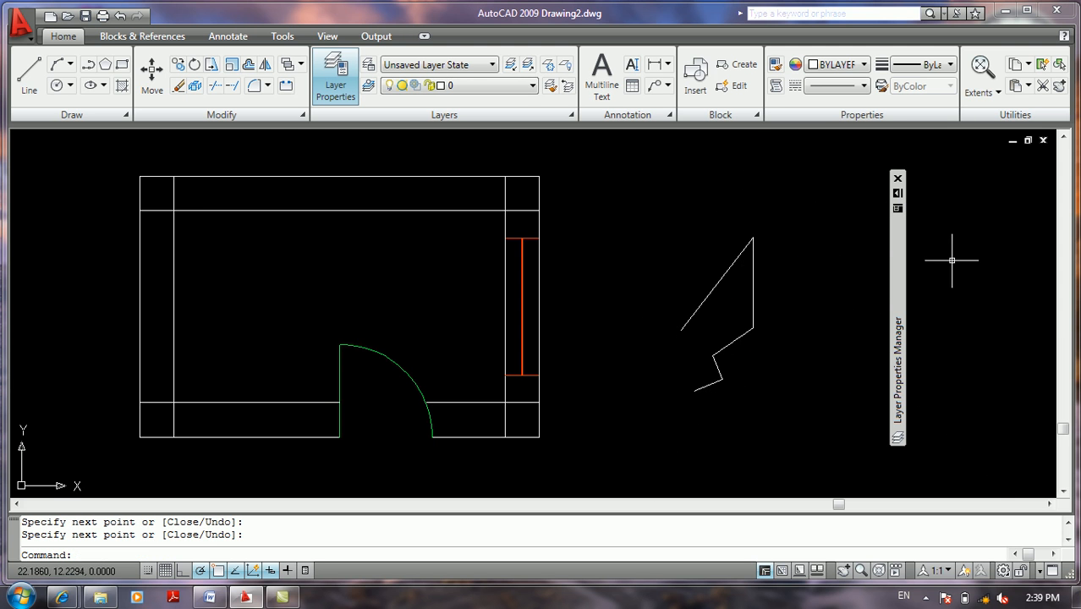
- Make Door the current layer in the Layer Properties Manager and collapse the palette
mouse_move(899, 233)
left_click(598, 259)
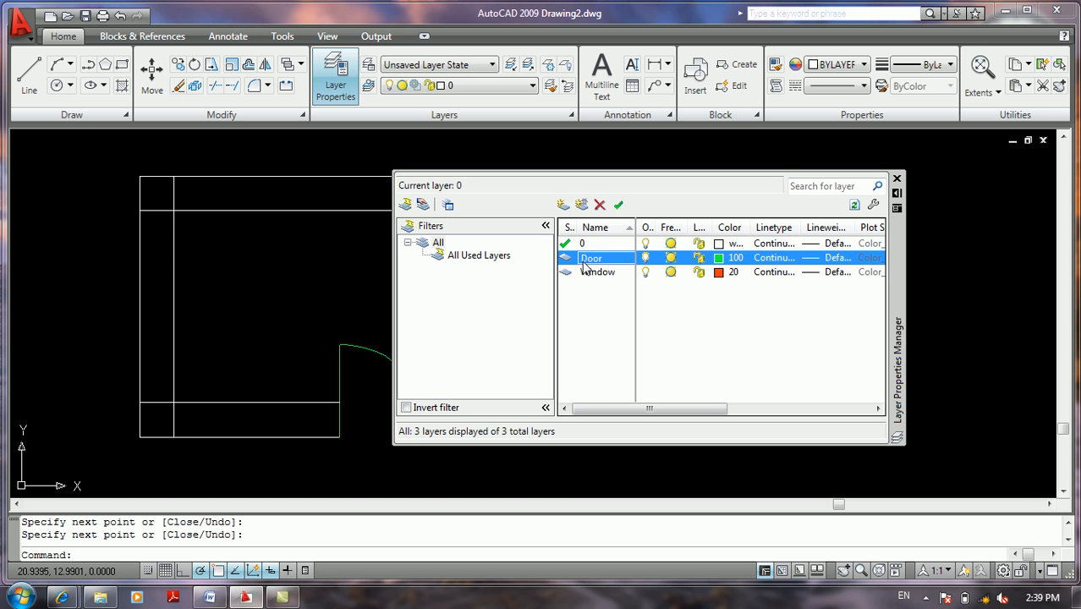
left_click(619, 207)
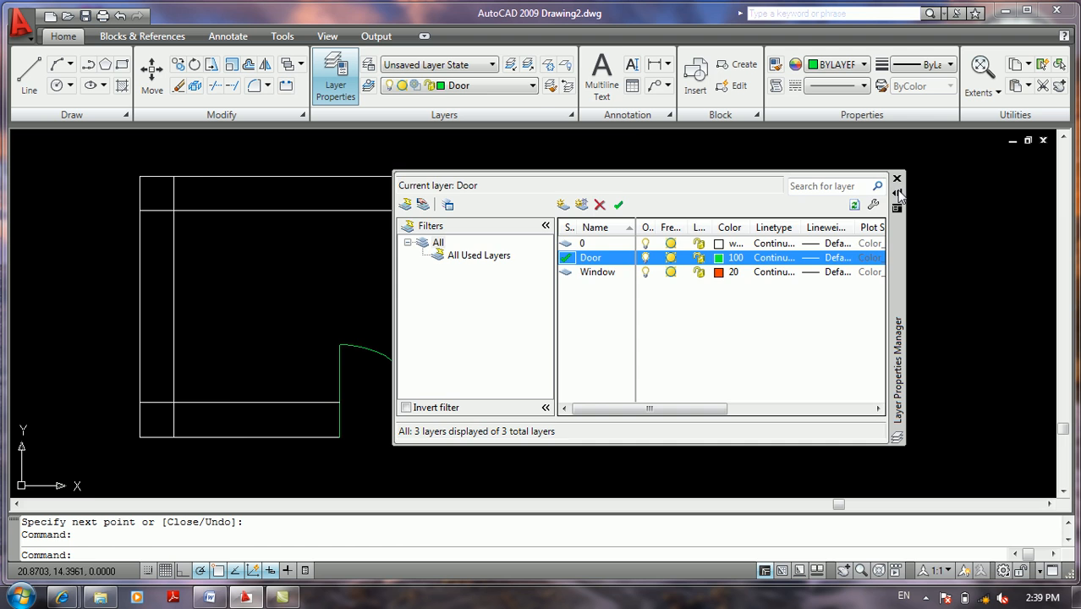
left_click(900, 195)
- Draw a freehand chain of four line segments on the Door layer, between the room and the white zigzag
type("l")
key("Return")
left_click(693, 229)
left_click(654, 265)
left_click(654, 320)
left_click(641, 350)
double_click(649, 373)
key("Return")
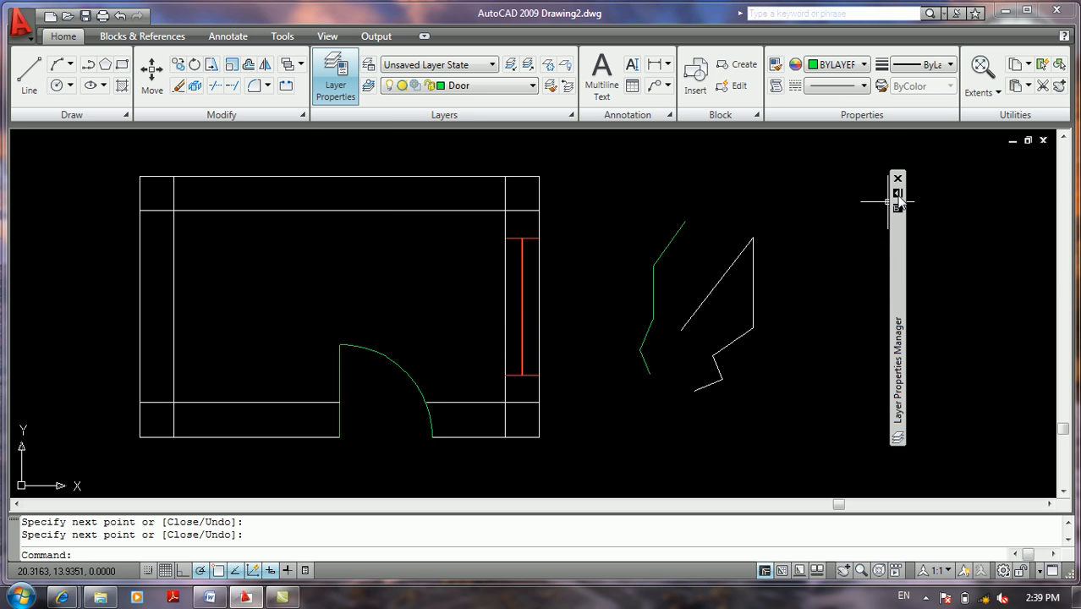
- Make layer 0 the current layer again in the Layer Properties Manager
mouse_move(895, 203)
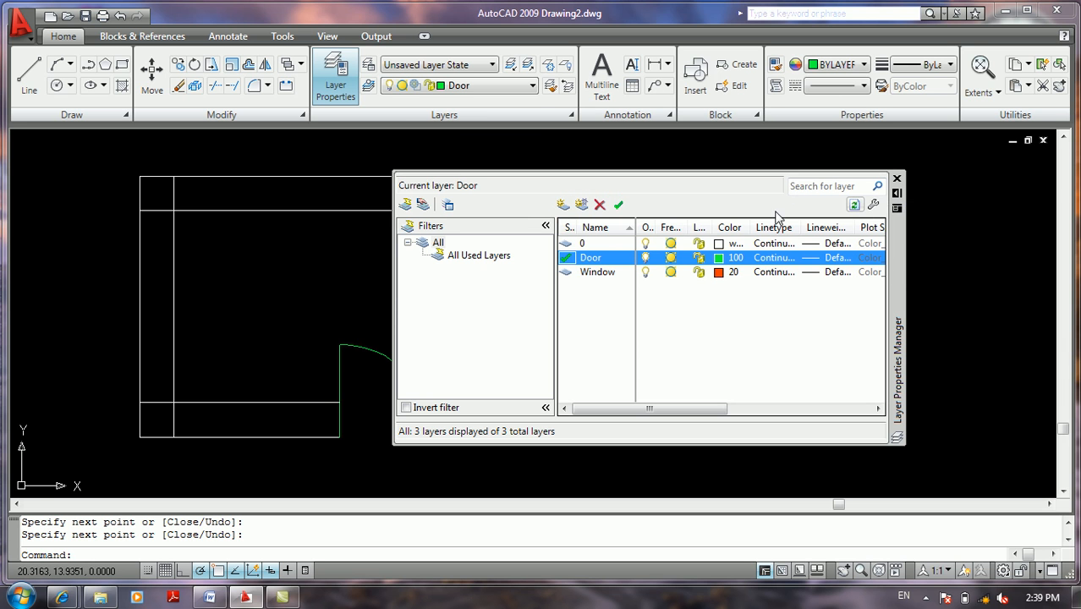
left_click(597, 272)
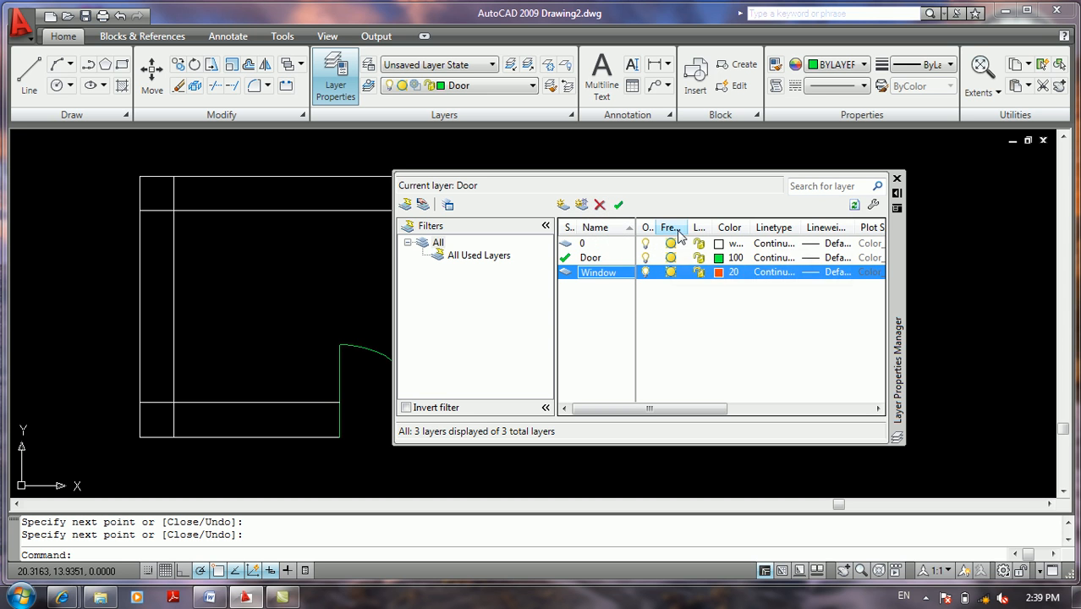
left_click(588, 260)
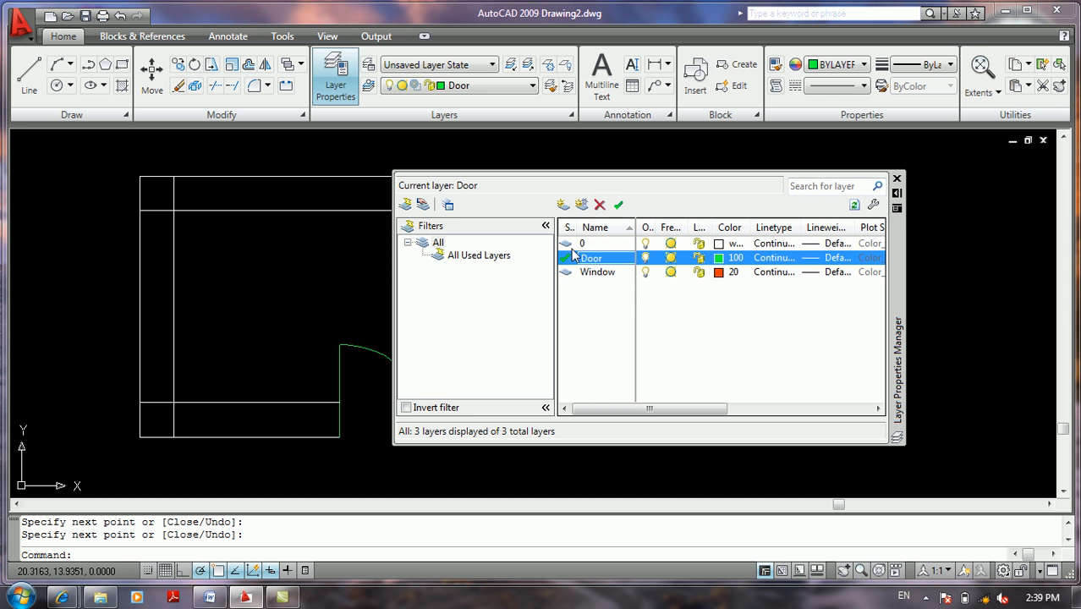
double_click(572, 244)
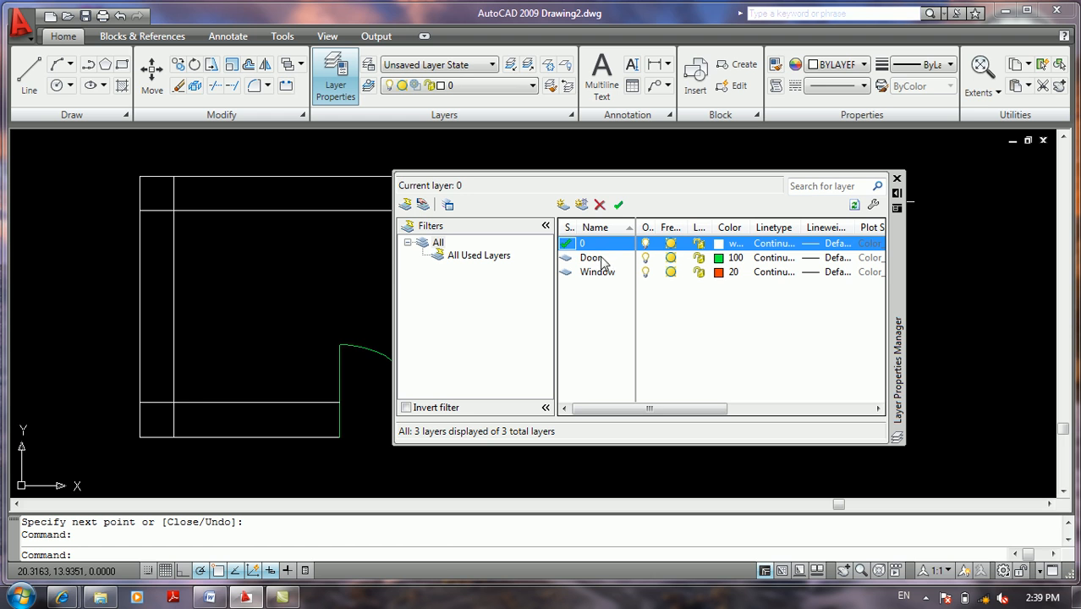
- Turn the Door layer off to hide its objects and turn it back on
left_click(645, 258)
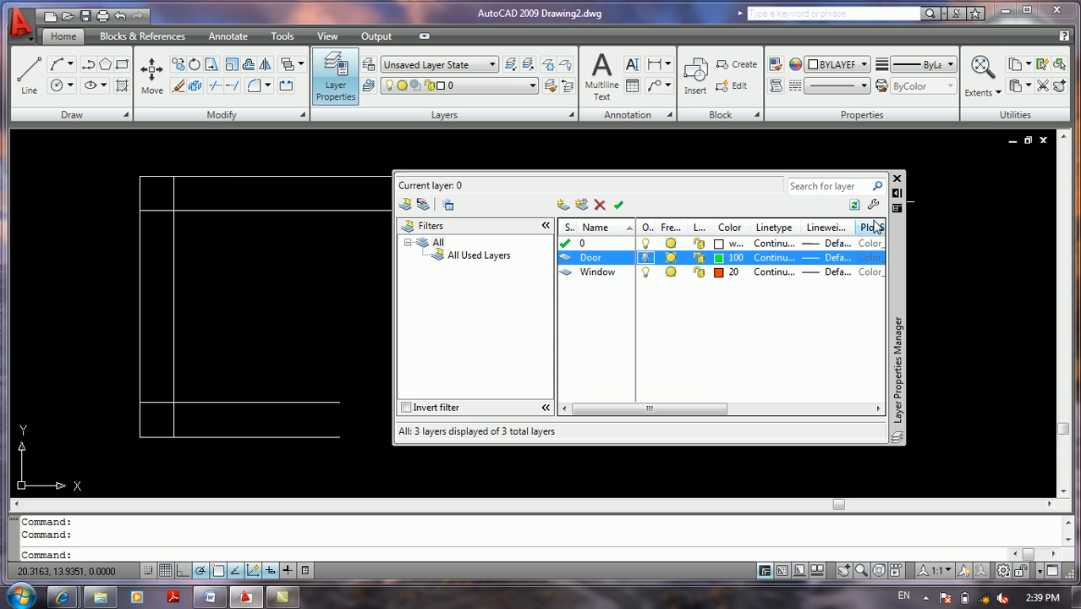
left_click(899, 194)
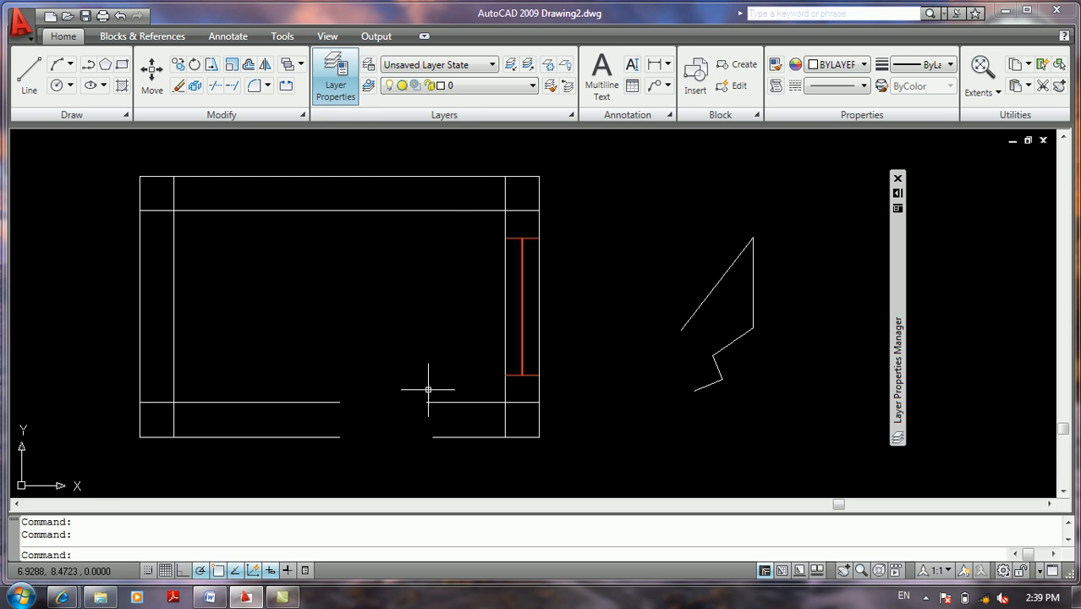
left_click(473, 88)
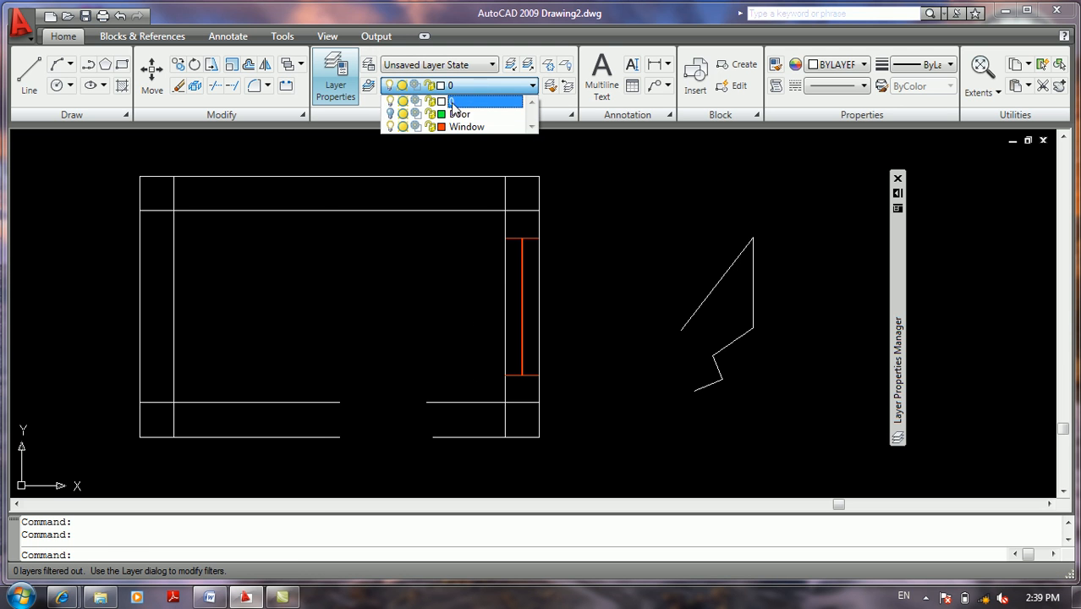
left_click(646, 221)
left_click(627, 238)
left_click(624, 241)
left_click(613, 258)
left_click(615, 249)
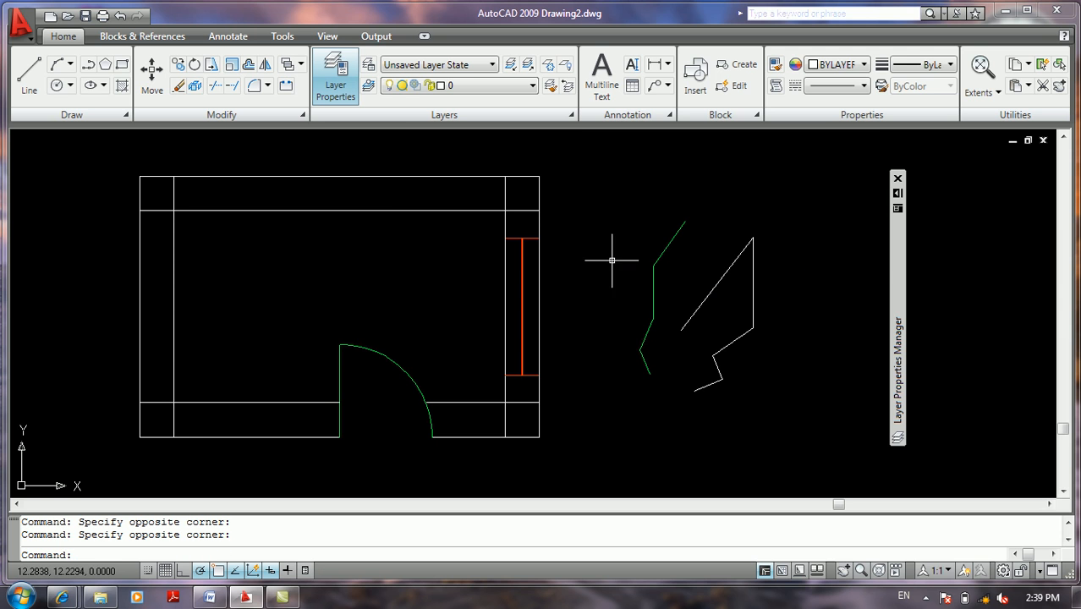
- Freeze the Door layer in the Layer Properties Manager, check the drawing, and thaw the layer again
mouse_move(904, 196)
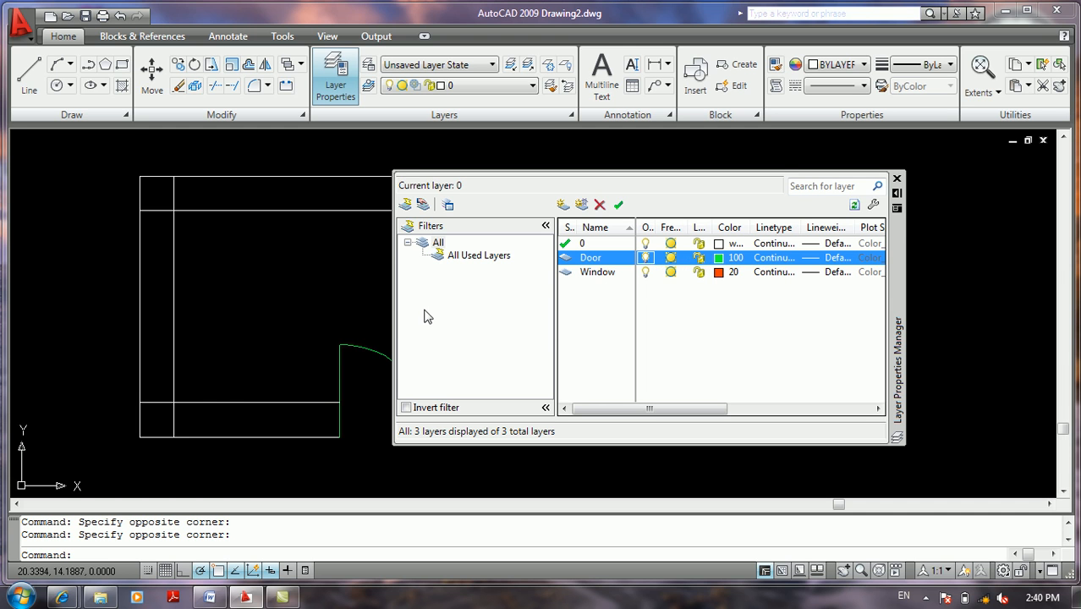
left_click(670, 258)
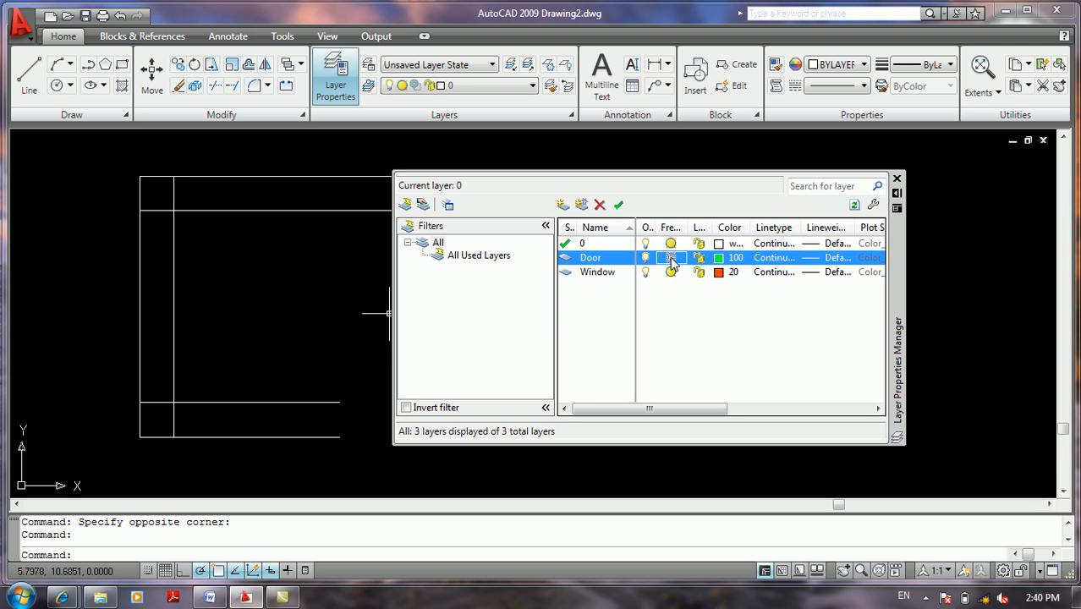
left_click(898, 193)
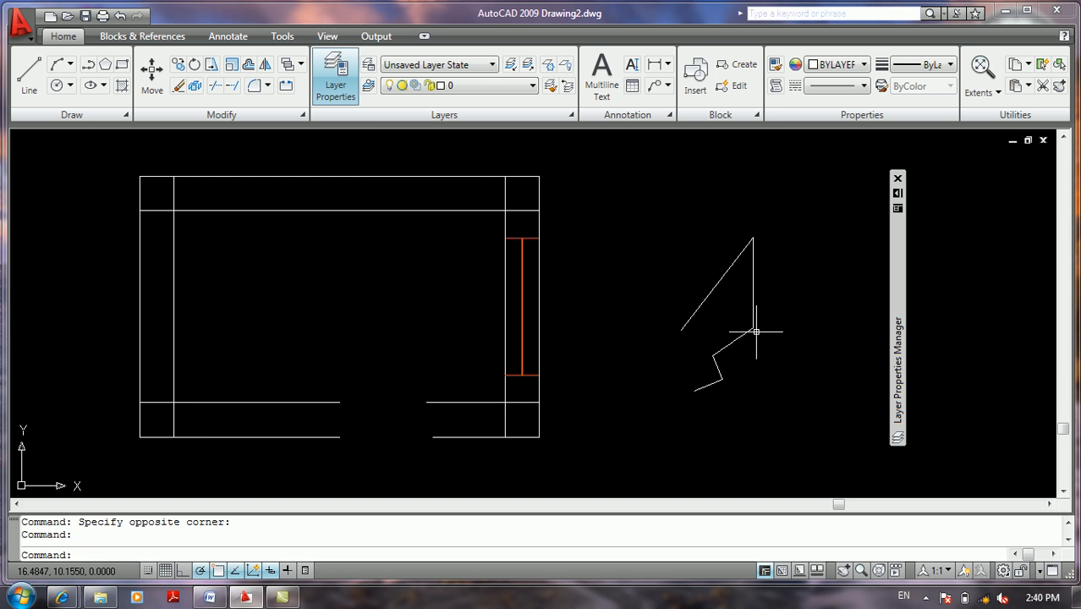
mouse_move(898, 194)
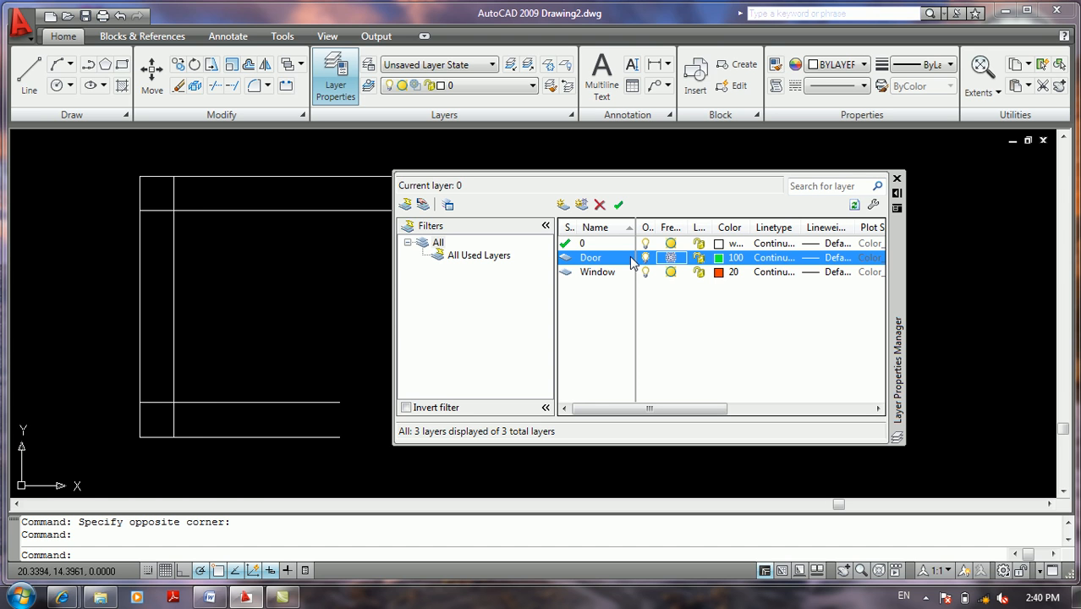
left_click(672, 257)
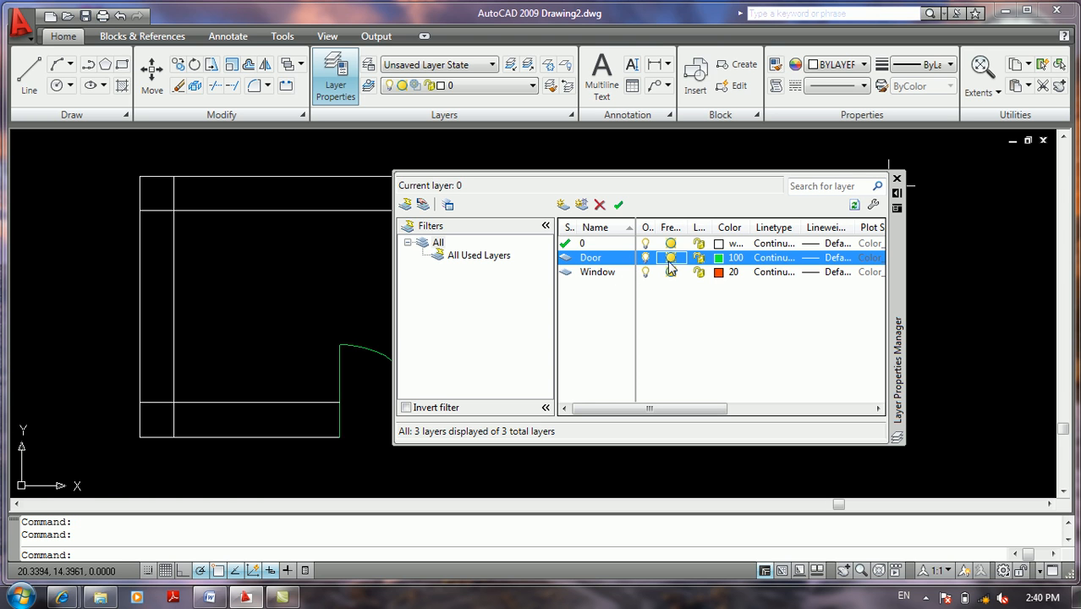
- Make Door the current layer and turn it off in the Layer Properties Manager
left_click(619, 205)
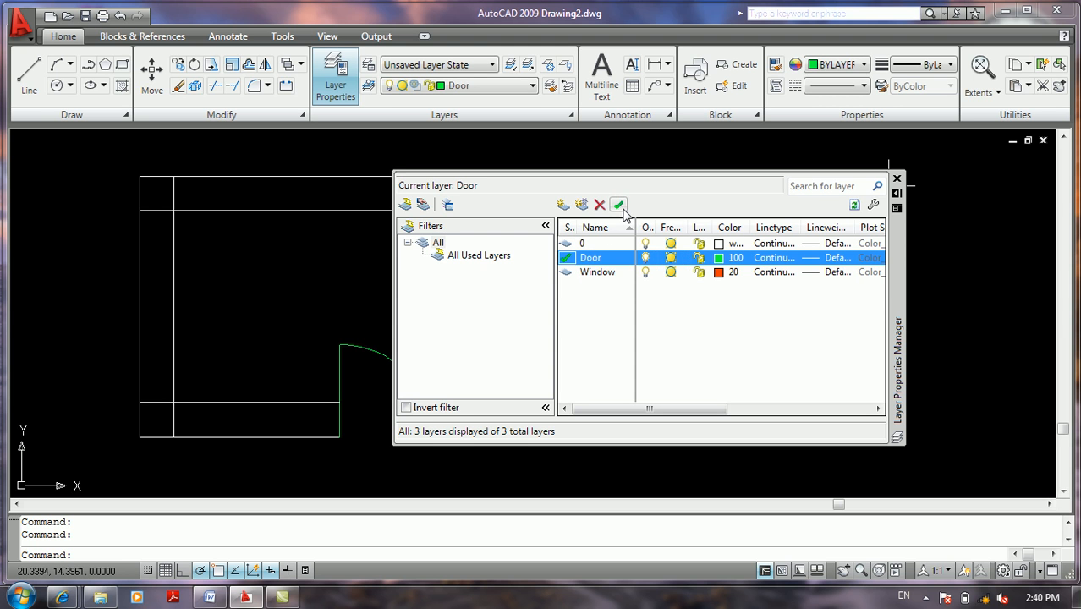
left_click(644, 259)
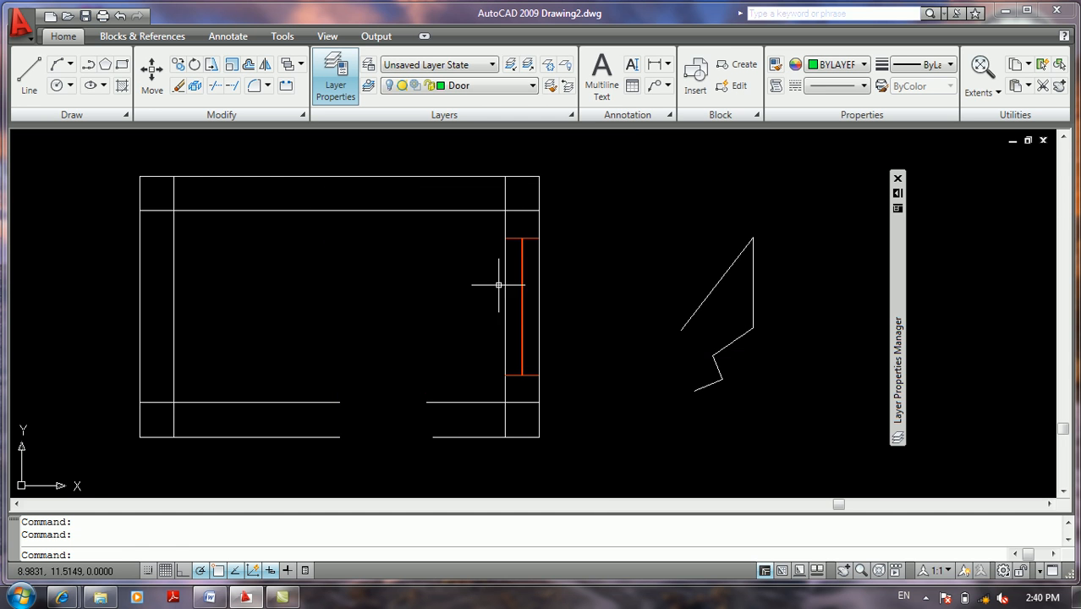
- Draw a chain of four connected line segments above the room on the turned-off Door layer
mouse_move(662, 266)
middle_mouse_down()
mouse_move(679, 315)
mouse_move(673, 309)
middle_mouse_up()
type("l")
key("Return")
middle_click_drag(597, 254, 657, 427)
left_click(196, 167)
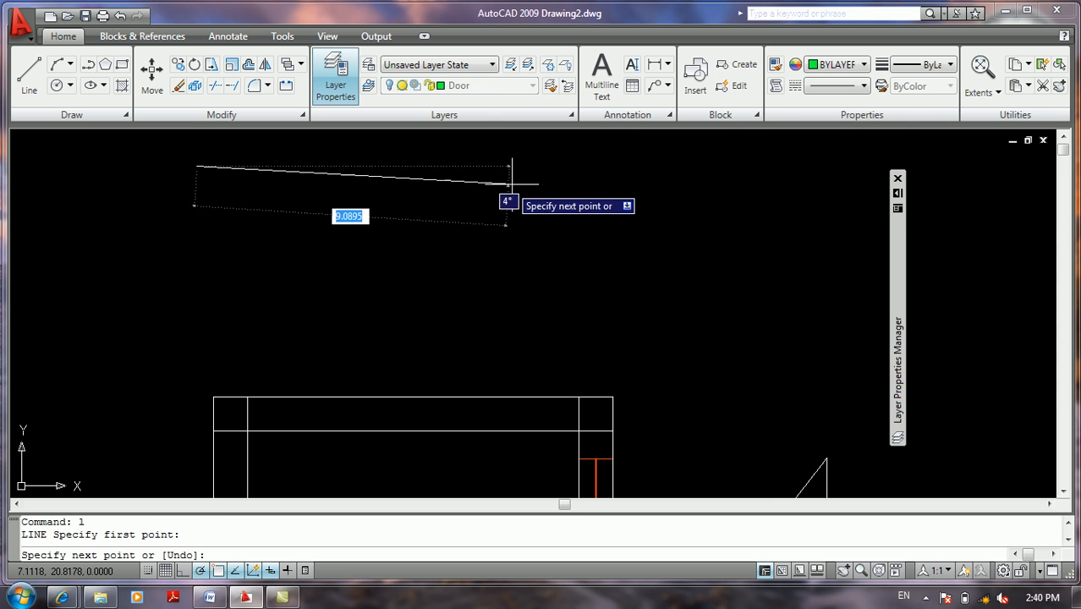
left_click(575, 167)
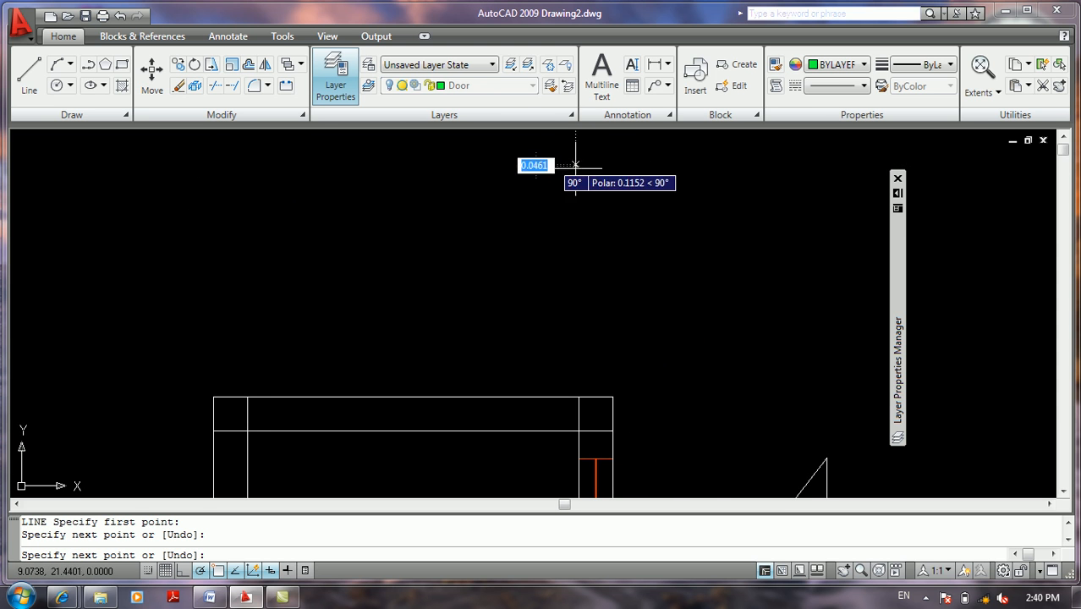
left_click(575, 302)
left_click(254, 303)
left_click(231, 244)
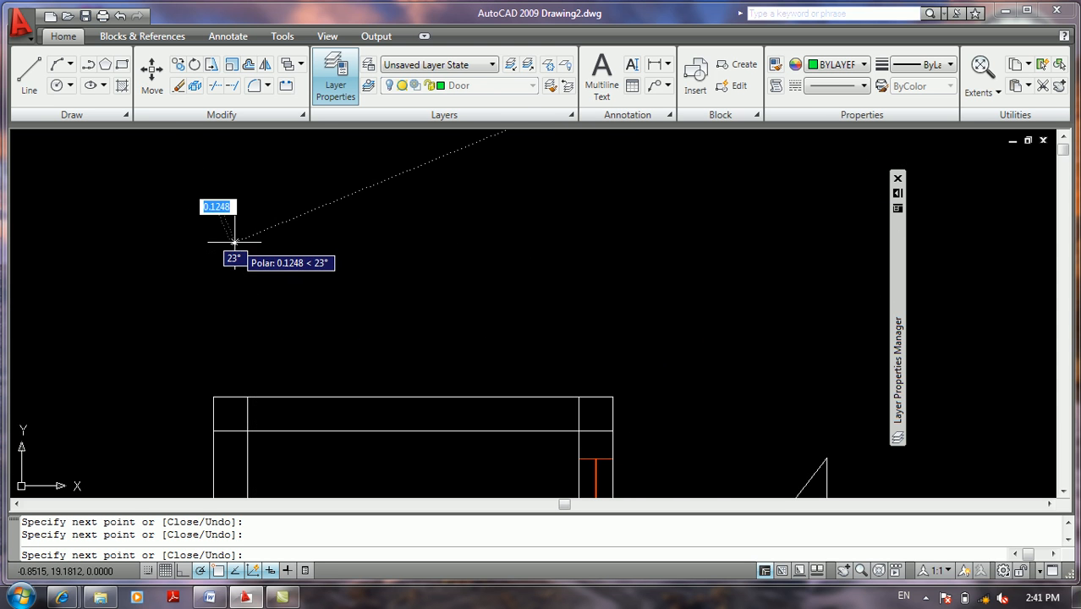
key("Return")
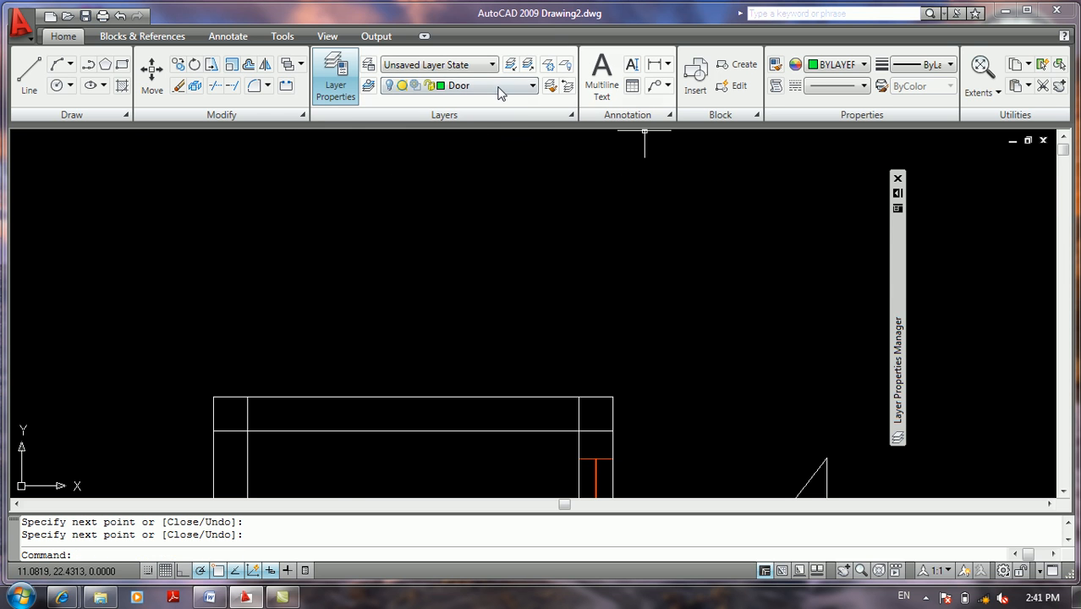
- Turn the current Door layer back on to show the lines drawn above the room
left_click(461, 85)
left_click(390, 114)
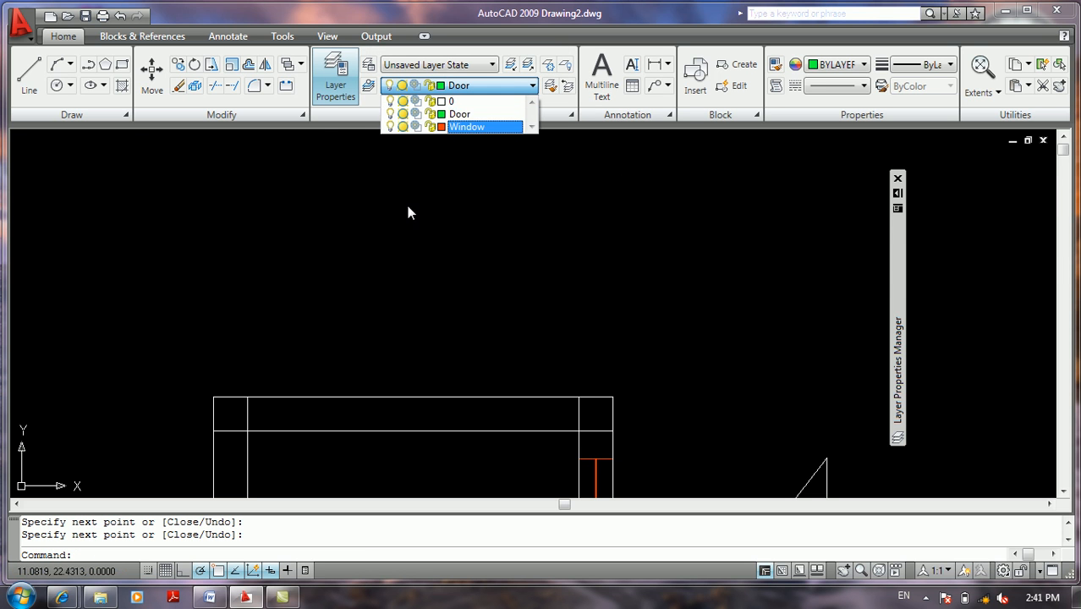
left_click(356, 244)
left_click(356, 244)
scroll(355, 244, "down", 6)
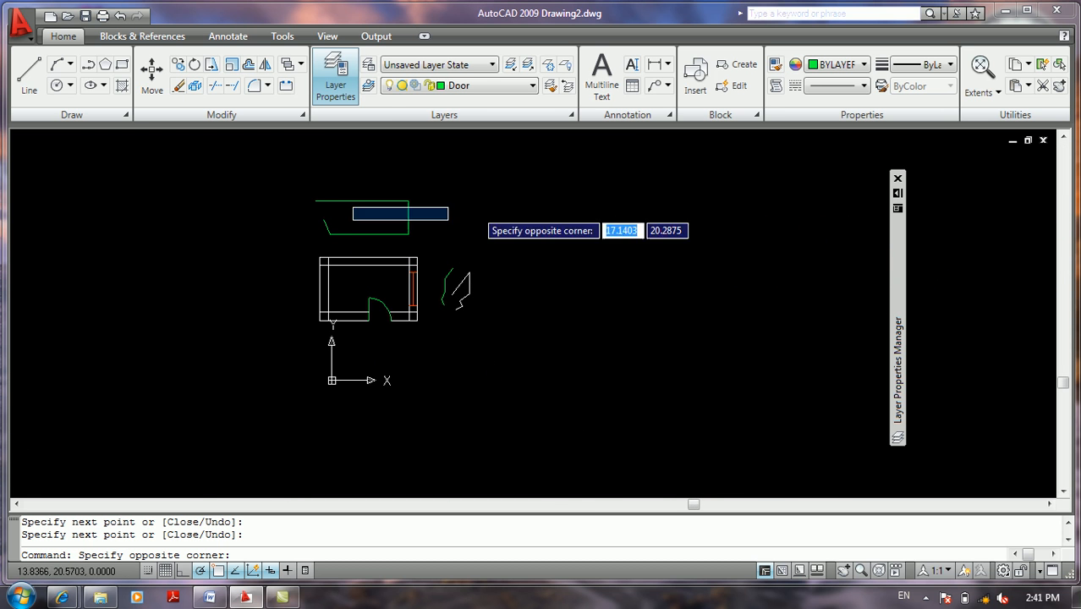
left_click(343, 217)
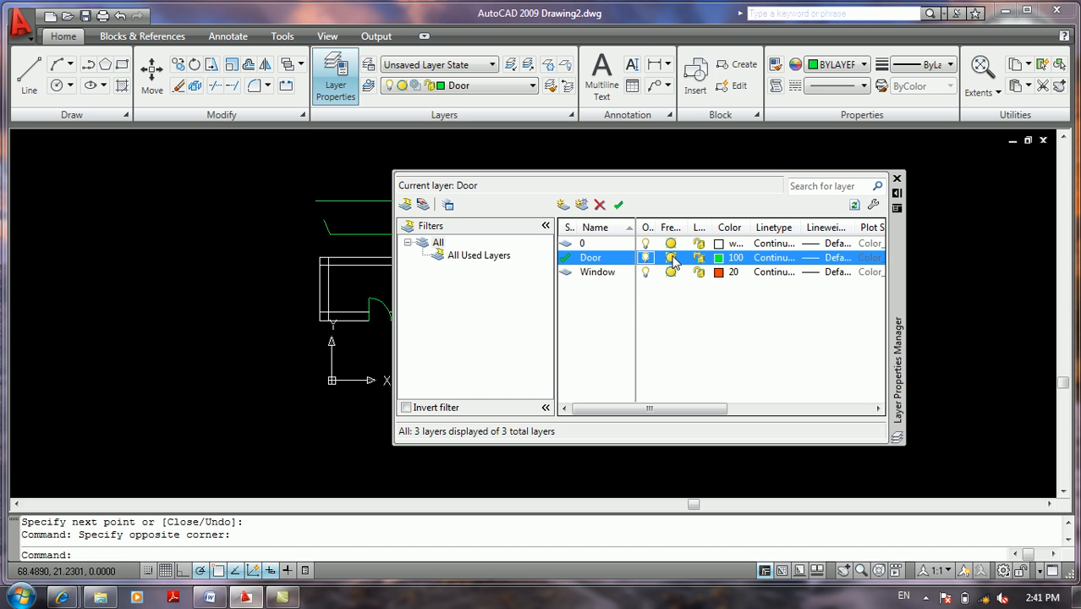
- Try to freeze the Door layer while it is the current layer
left_click(673, 259)
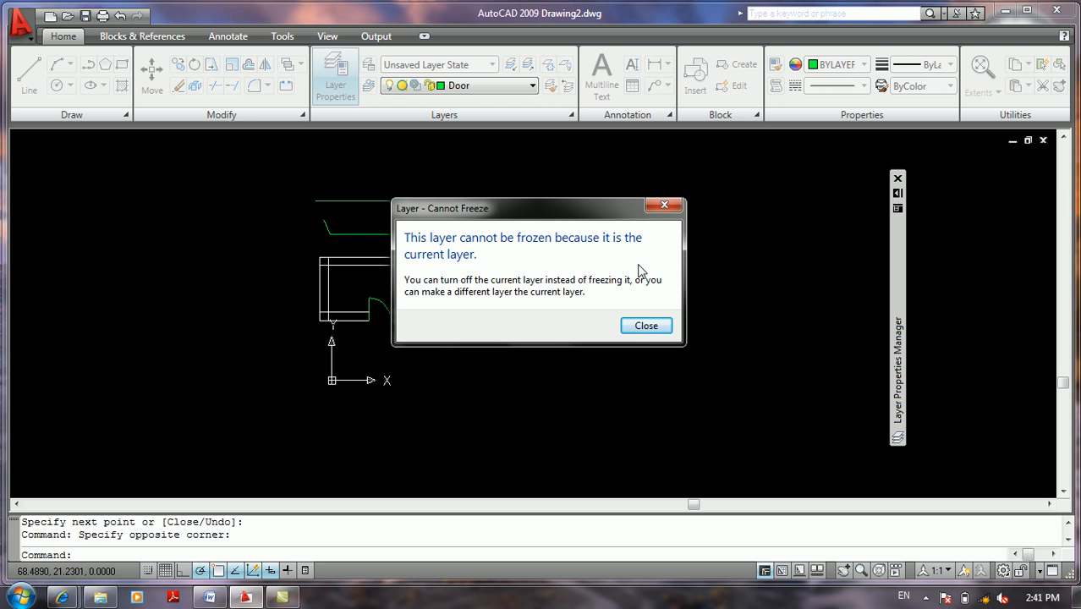
left_click(648, 325)
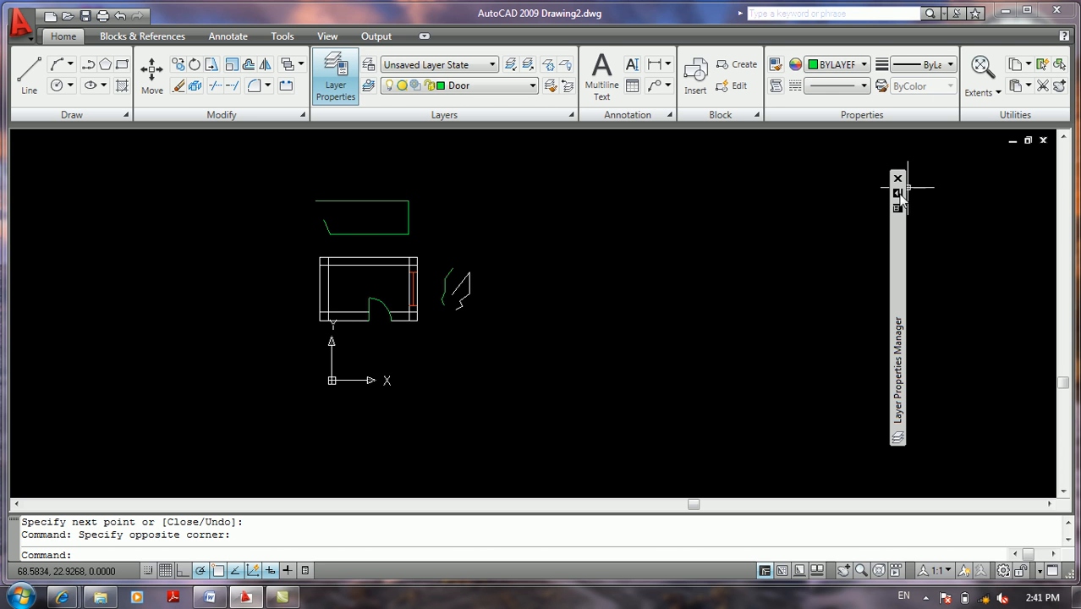
- Make layer 0 the current layer and freeze the Door layer in the Layer Properties Manager
mouse_move(900, 195)
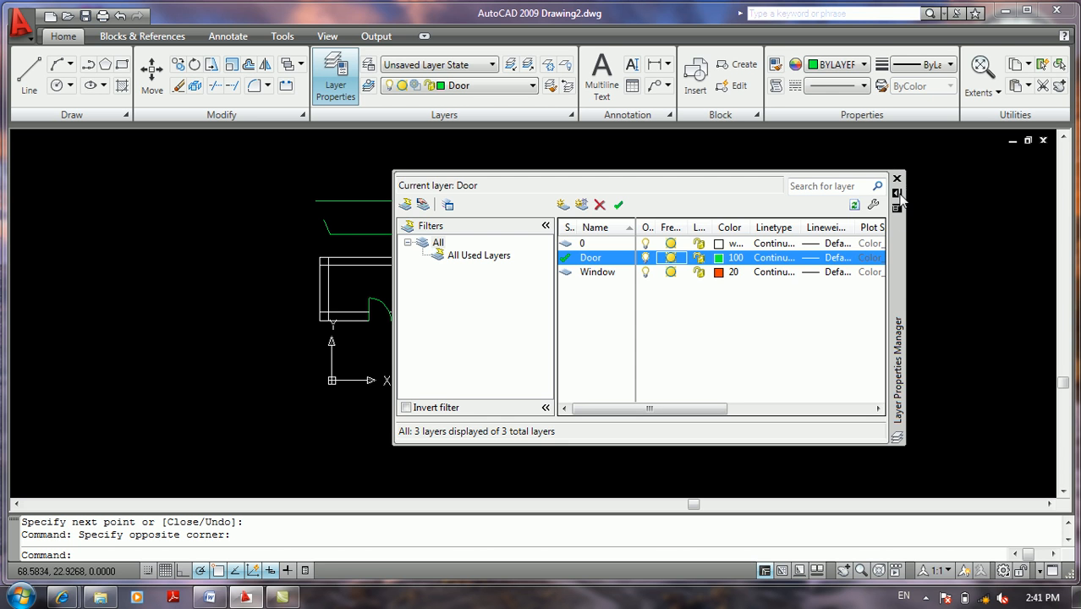
double_click(572, 246)
left_click(670, 258)
left_click(675, 261)
left_click(670, 262)
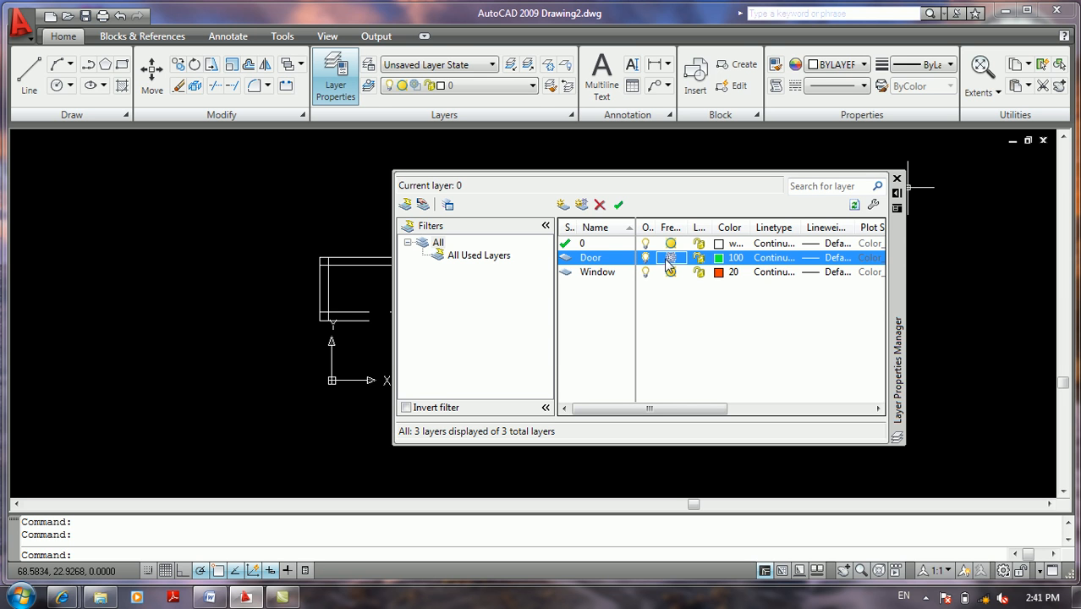
- Try to make the frozen Door layer current, and thaw the Door layer
double_click(575, 264)
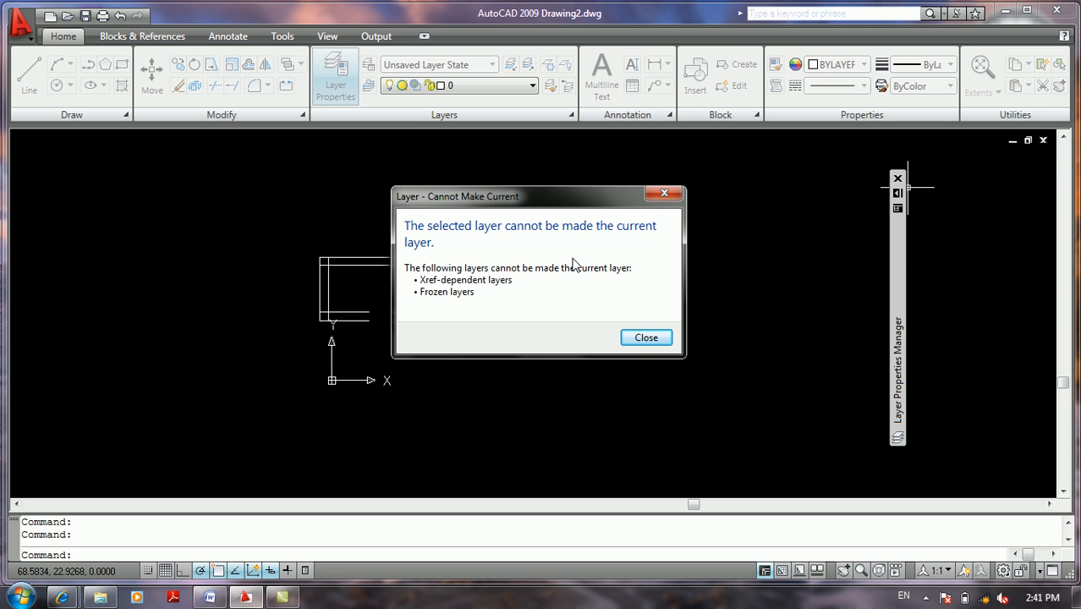
left_click(647, 338)
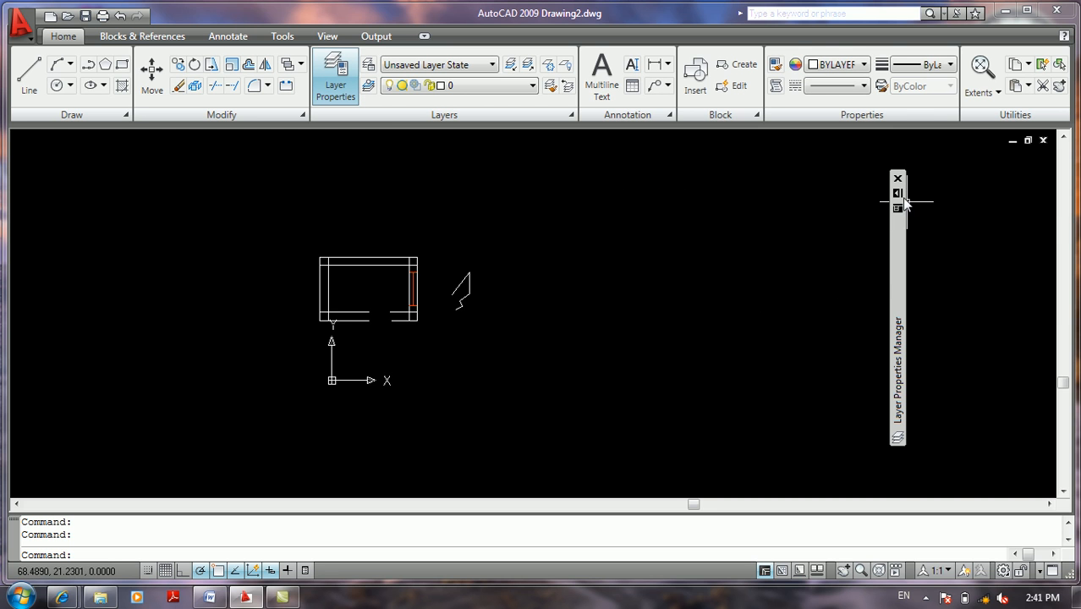
mouse_move(907, 203)
left_click(669, 257)
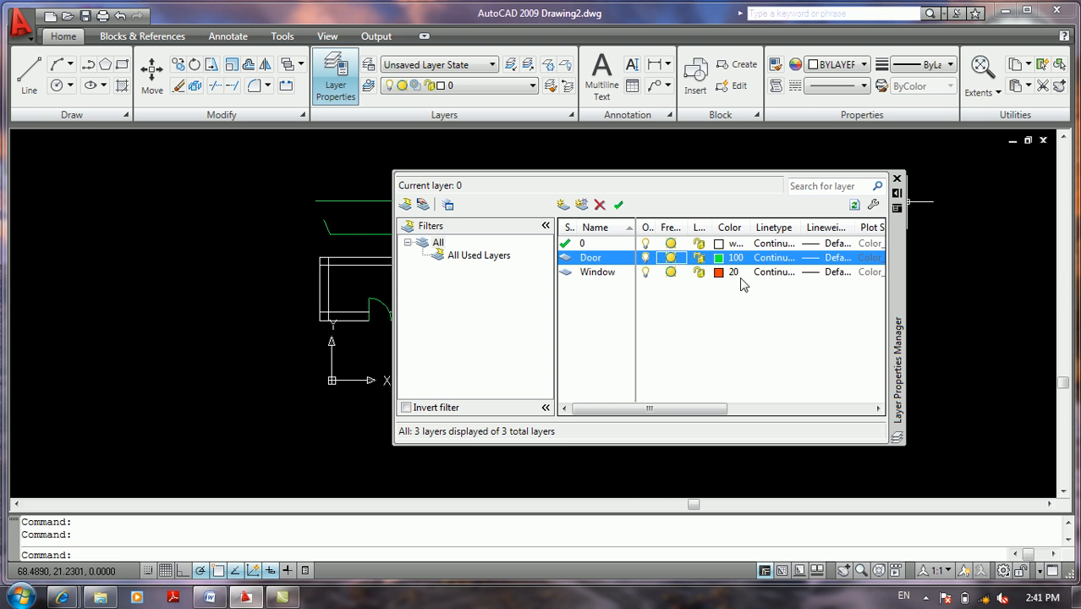
- Lock the Door layer and try to erase the room's door arc and line
left_click(700, 258)
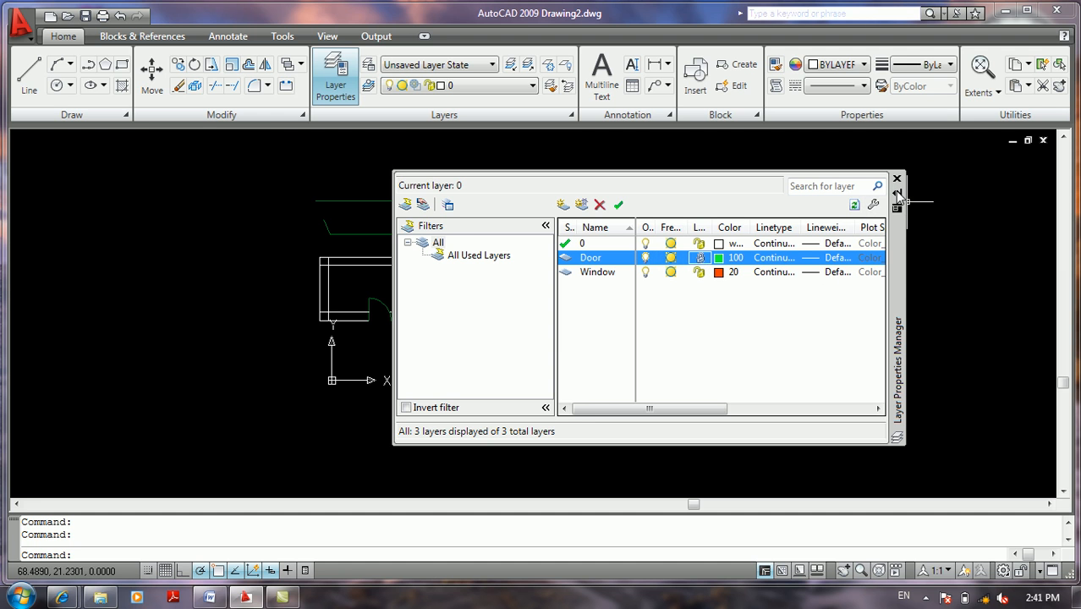
left_click(898, 194)
scroll(397, 287, "up", 4)
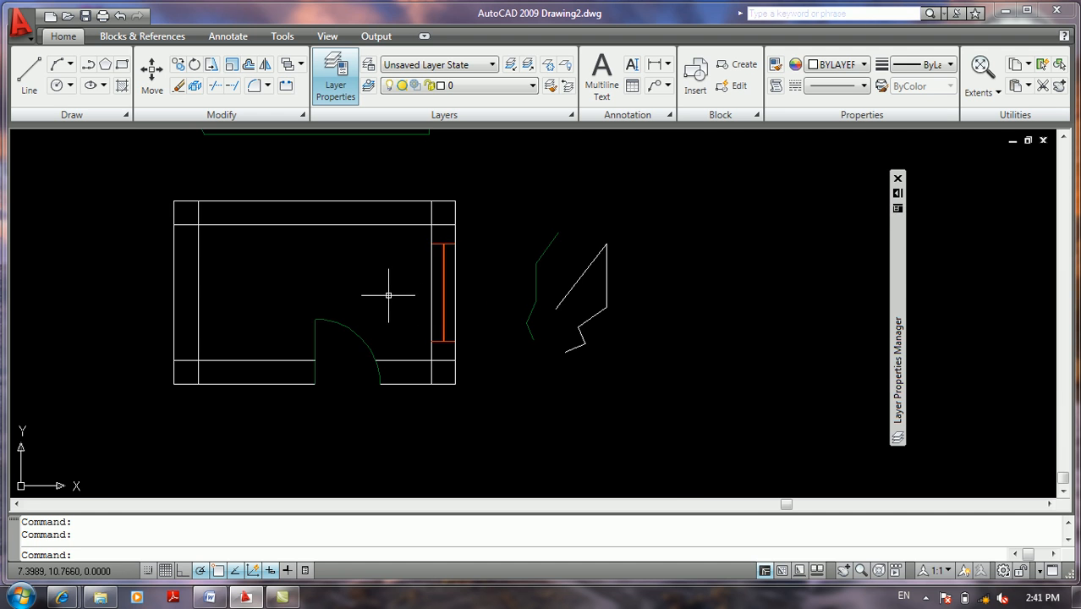
left_click(353, 335)
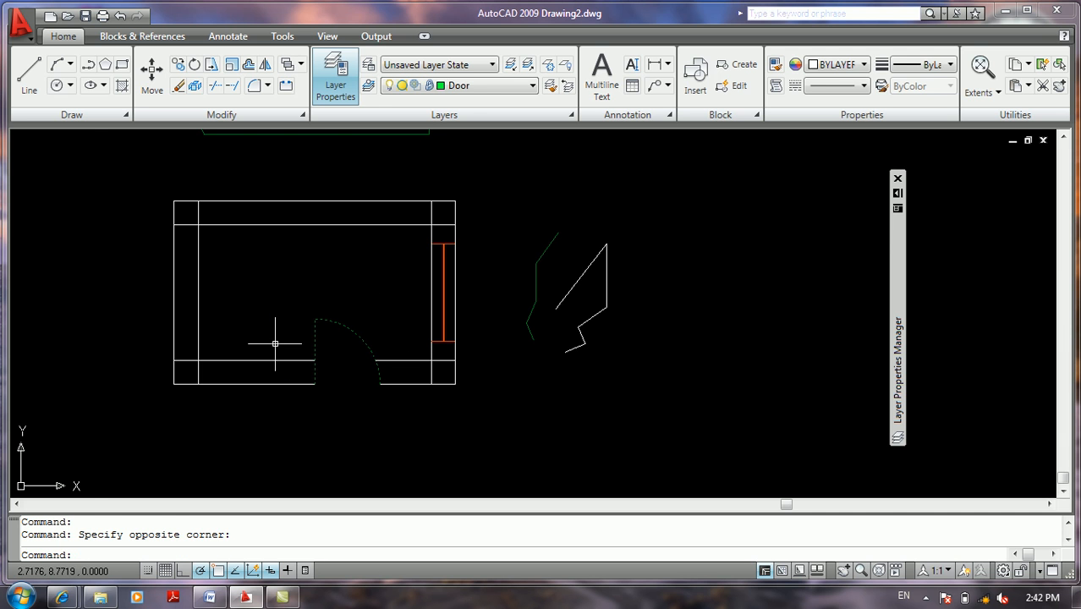
key("Delete")
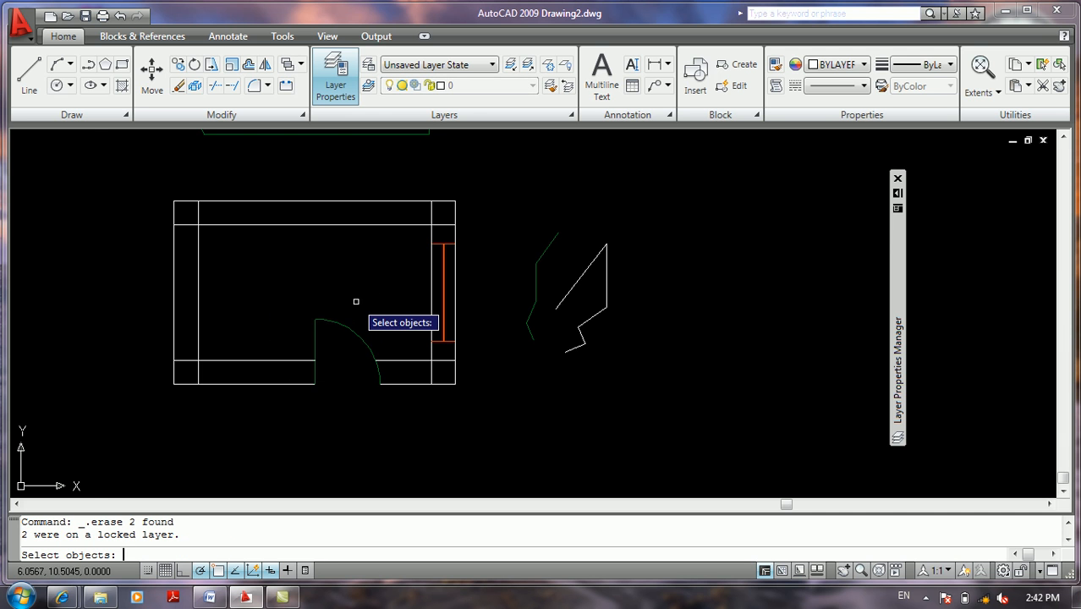
key("Escape")
- Draw two connected line segments inside the room just above the door, on layer 0
type("l")
key("Return")
left_click(356, 301)
left_click(374, 282)
left_click(386, 310)
key("Return")
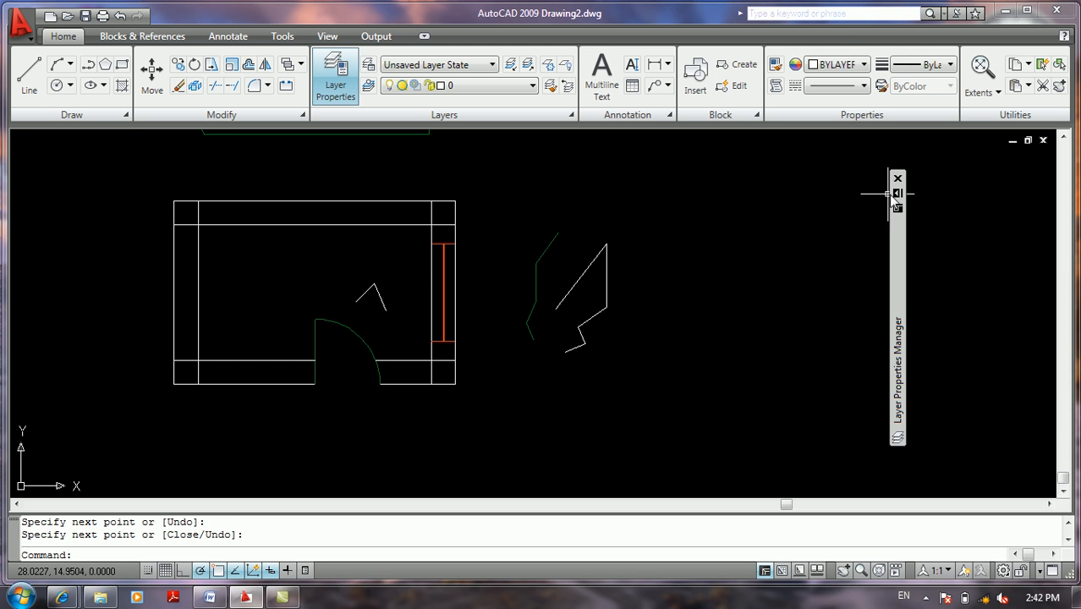
- Unlock the Door layer in the Layer Properties Manager
mouse_move(893, 200)
left_click(698, 258)
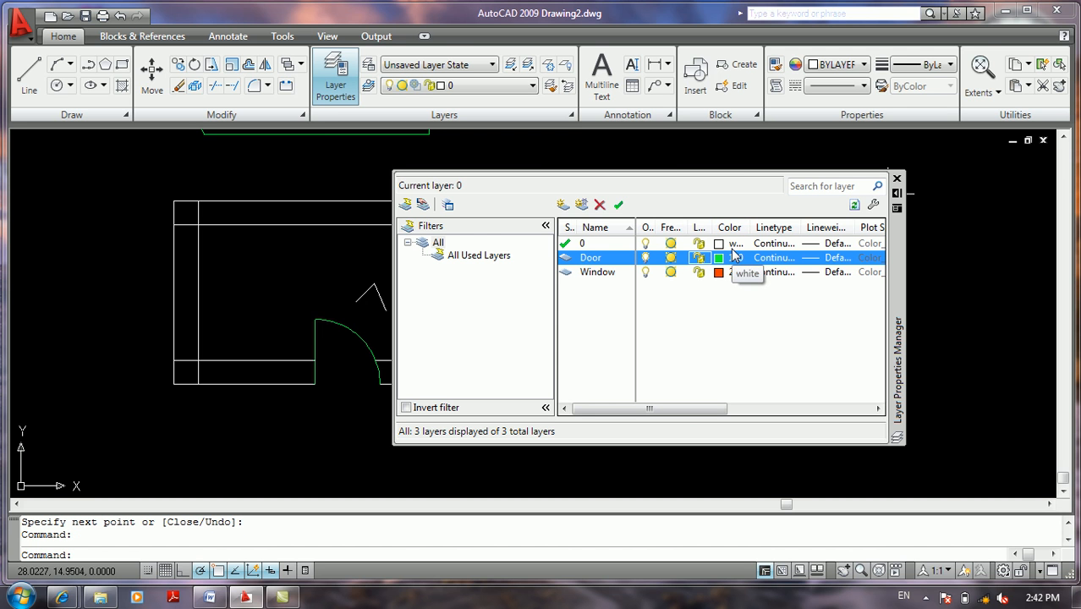
- Look through the color choices for the Door layer, pick index color 135, and cancel the change
left_click(728, 257)
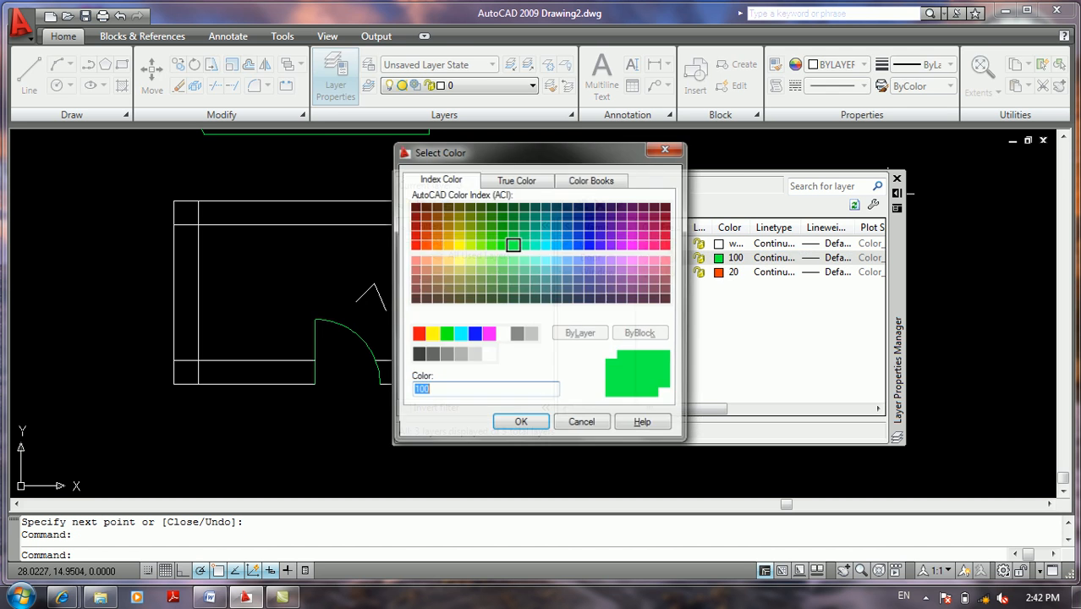
left_click(515, 189)
left_click(597, 185)
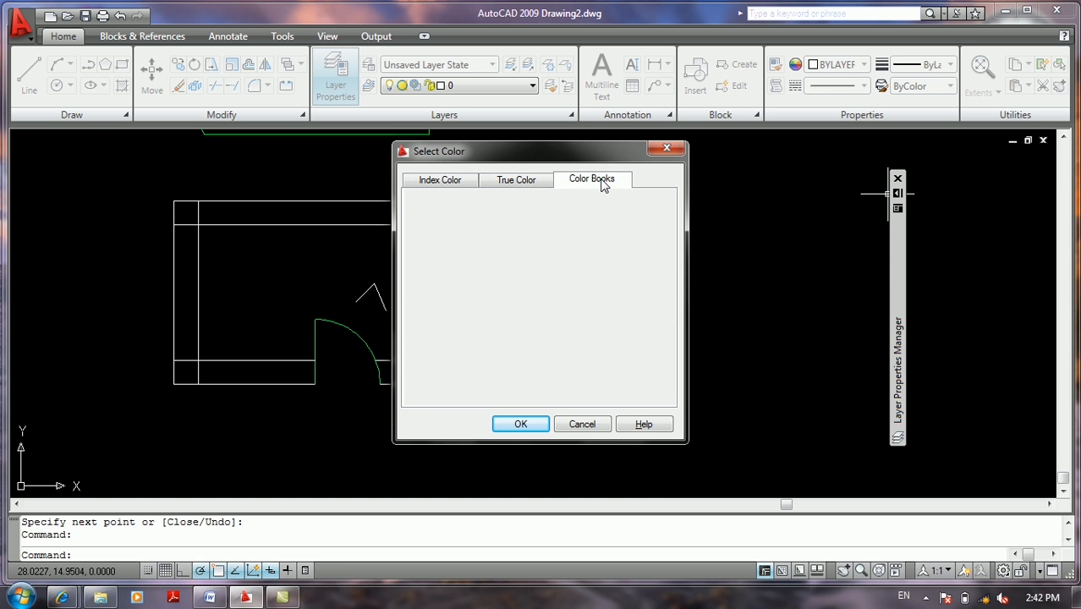
left_click(466, 187)
left_click(490, 280)
left_click(545, 279)
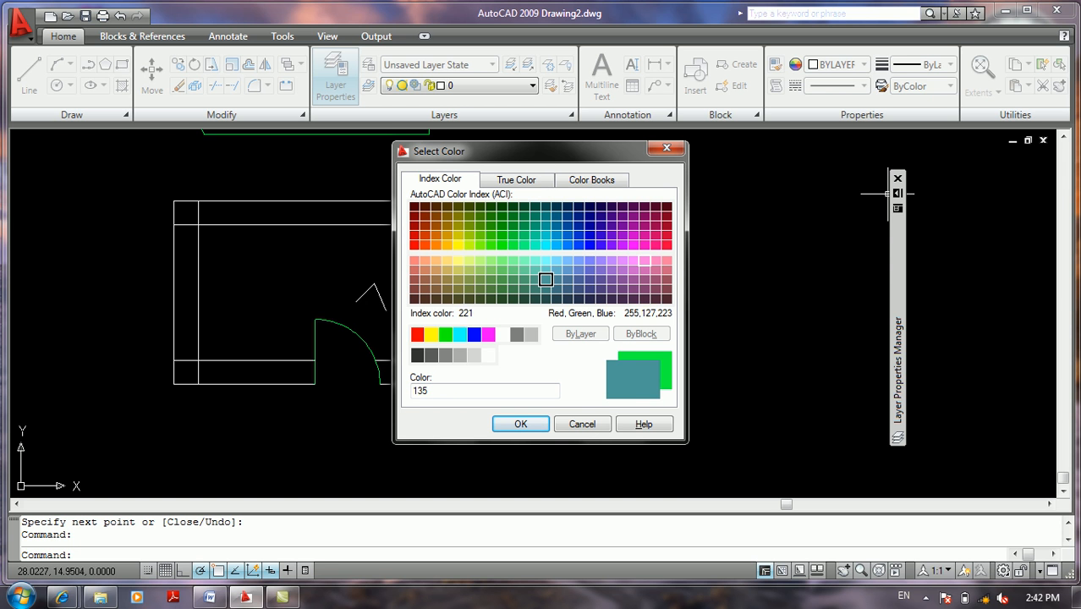
left_click(576, 422)
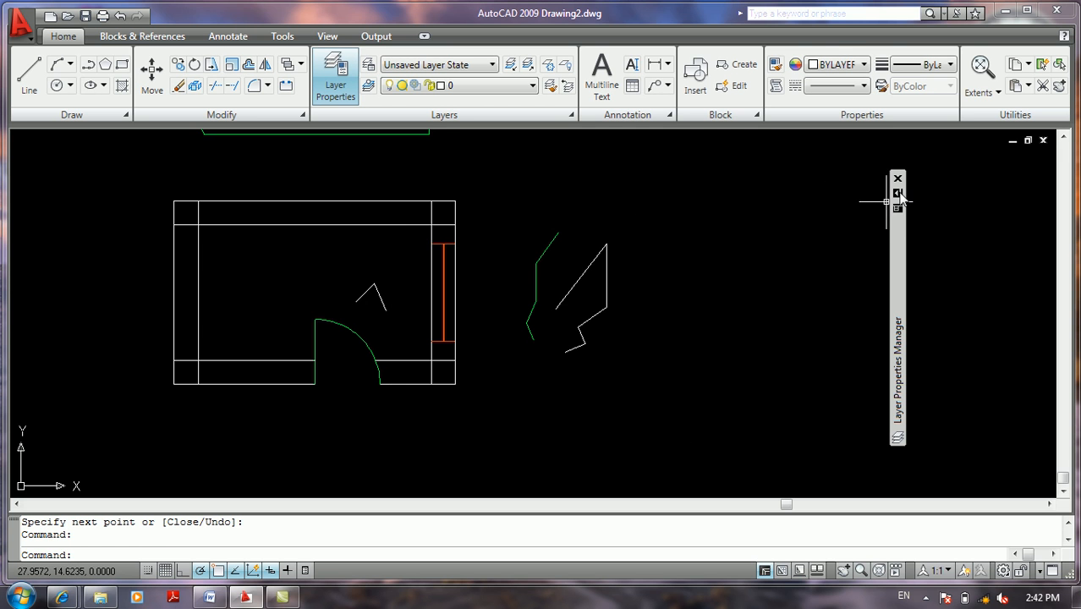
- Look through the linetypes in acad.lin that can be loaded for the Door layer, and cancel without loading any
mouse_move(898, 200)
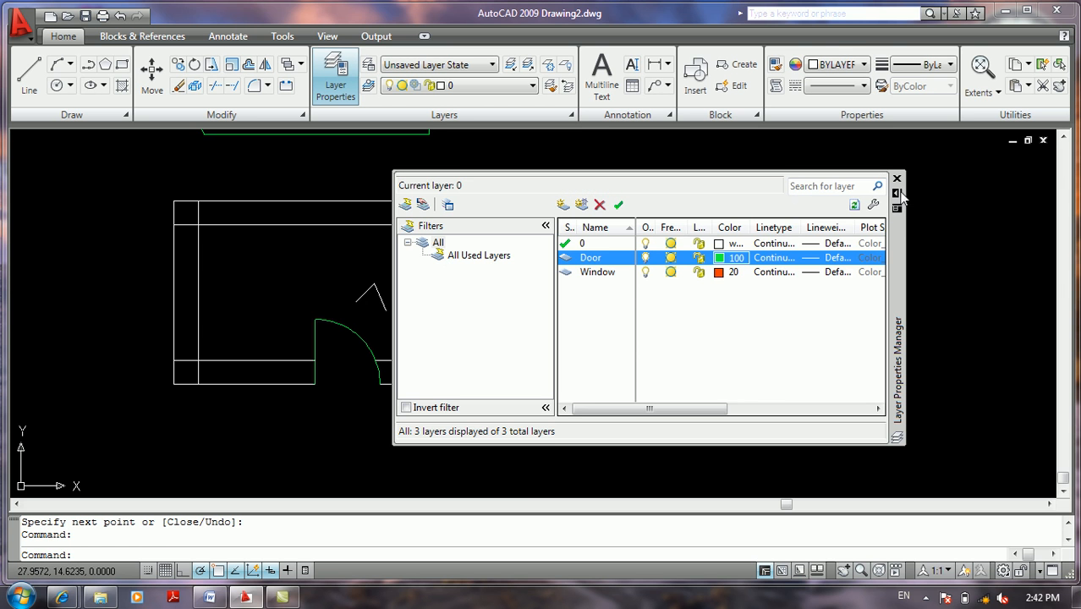
left_click(777, 264)
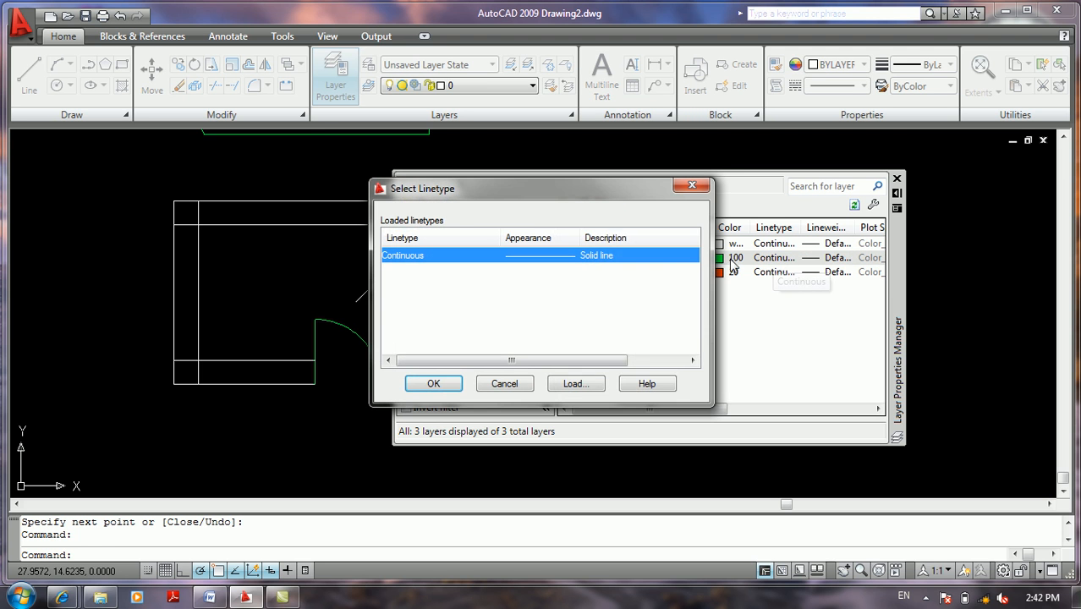
left_click(580, 382)
left_click(507, 300)
scroll(533, 309, "down", 12)
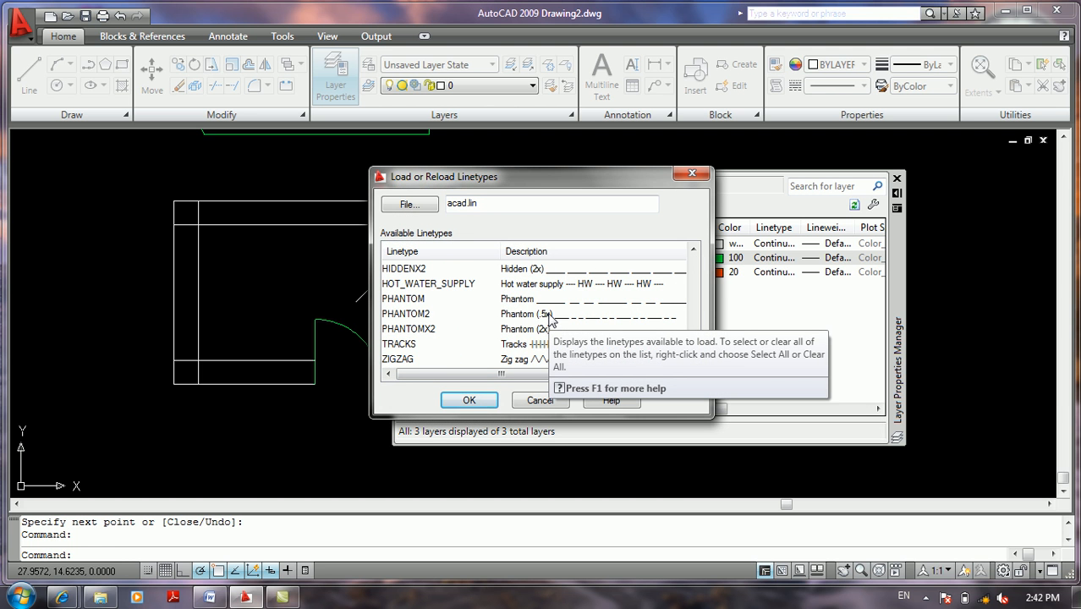
left_click(542, 400)
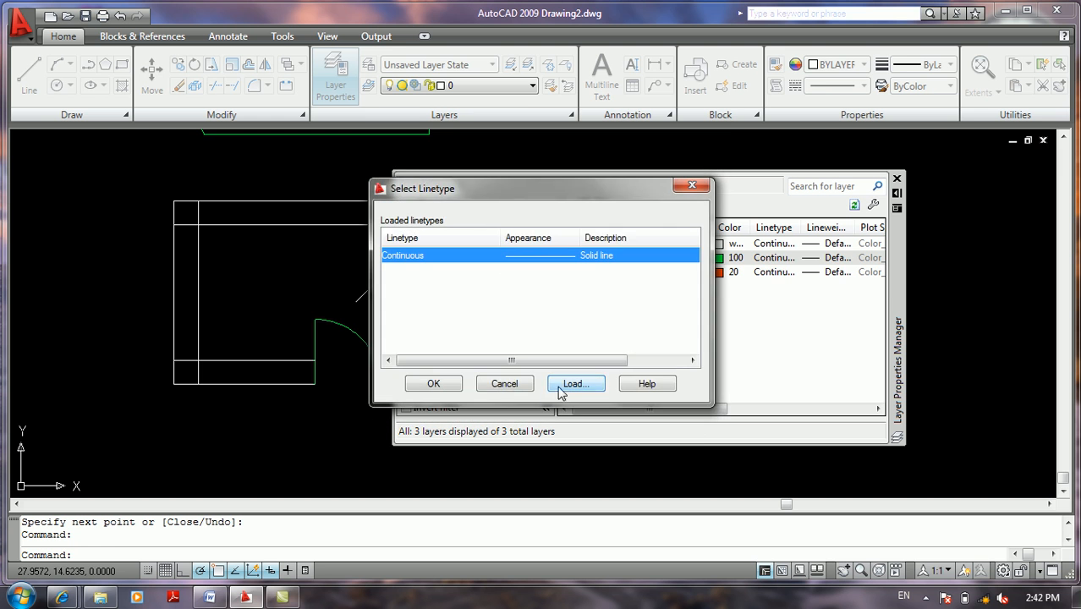
left_click(504, 383)
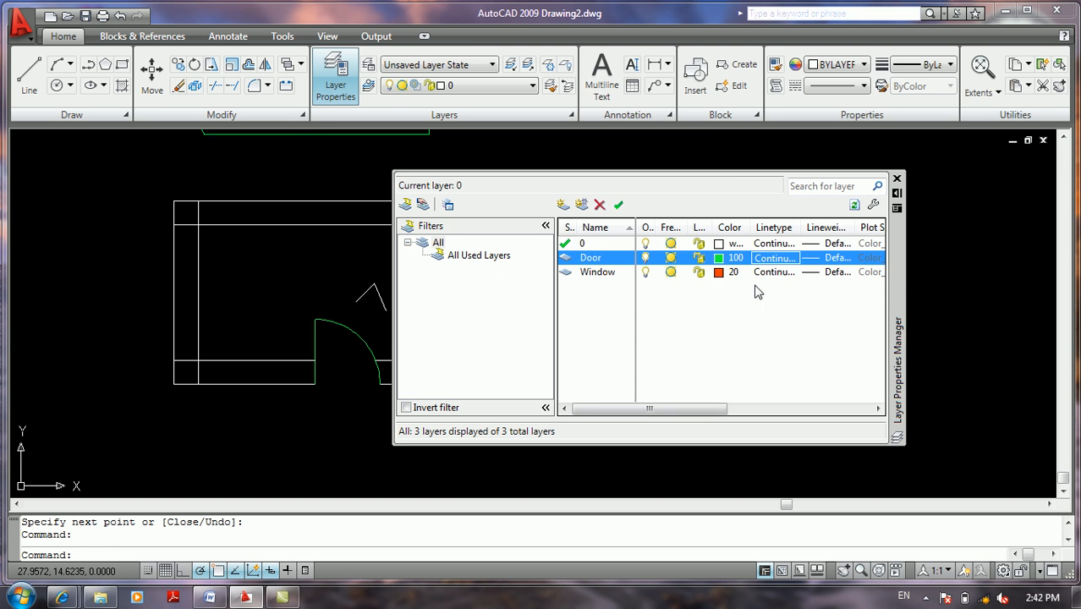
- Look through the lineweight choices for the Door layer and cancel without changing it
left_click(826, 262)
scroll(333, 181, "down", 5)
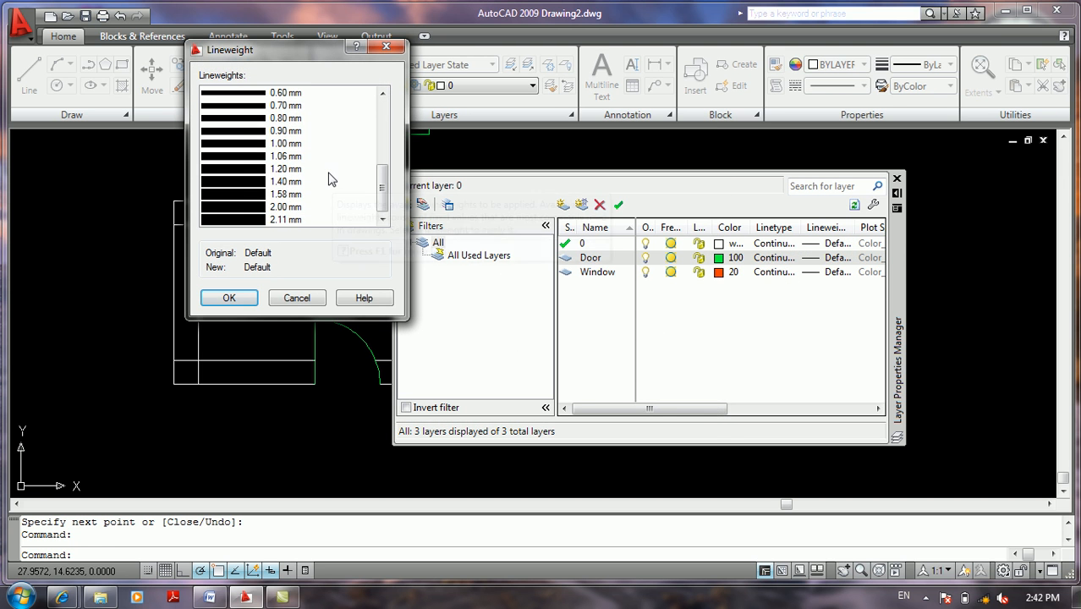
left_click(297, 297)
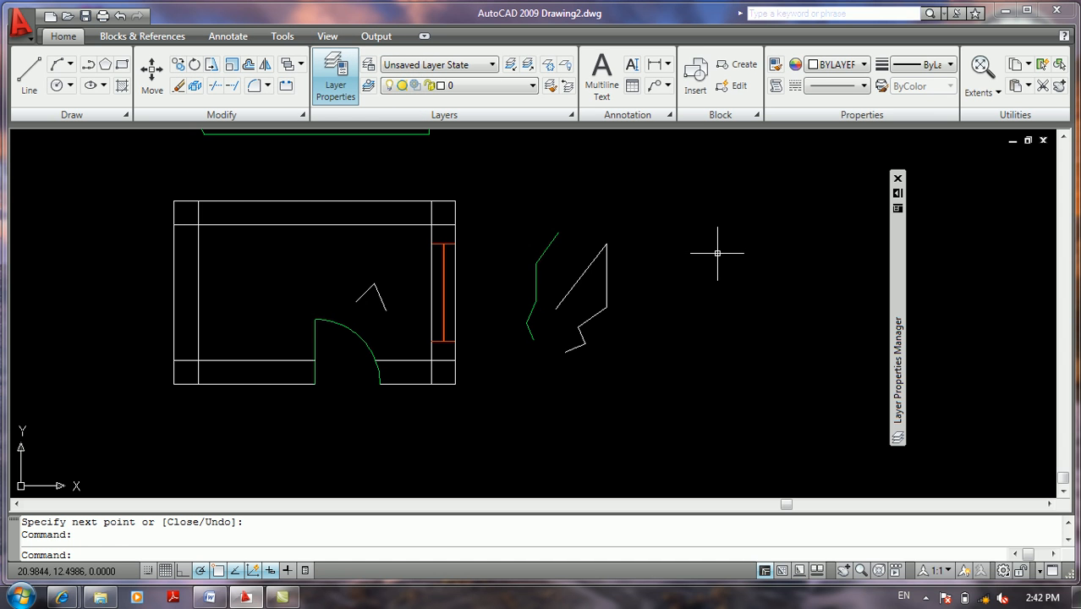
- Load the ACAD_ISO03W100 (ISO dash space) linetype from acad.lin through the Door layer's linetype selection
mouse_move(898, 203)
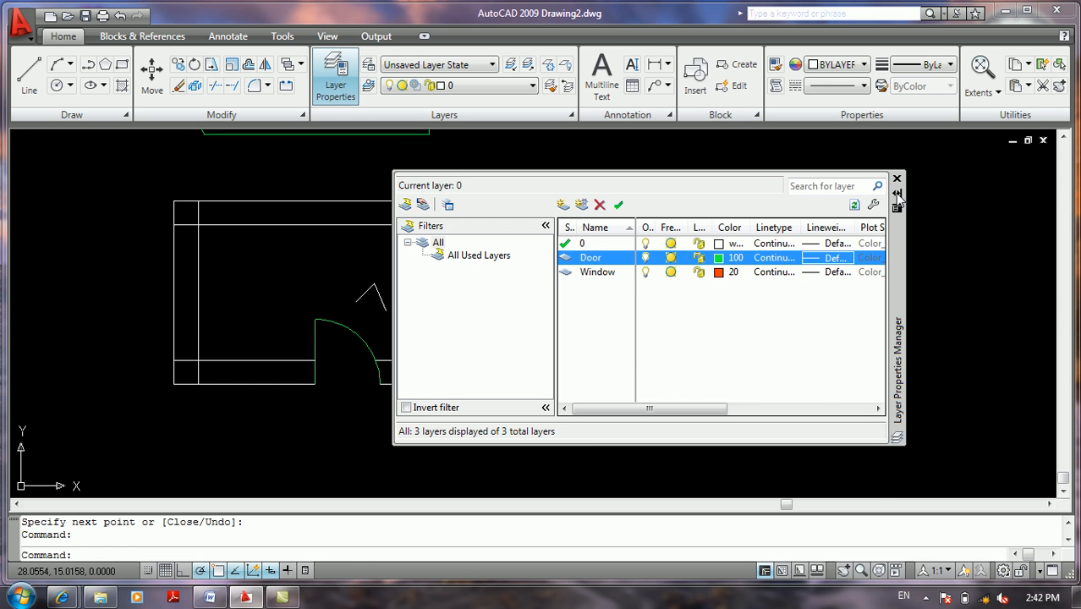
left_click_drag(605, 409, 704, 401)
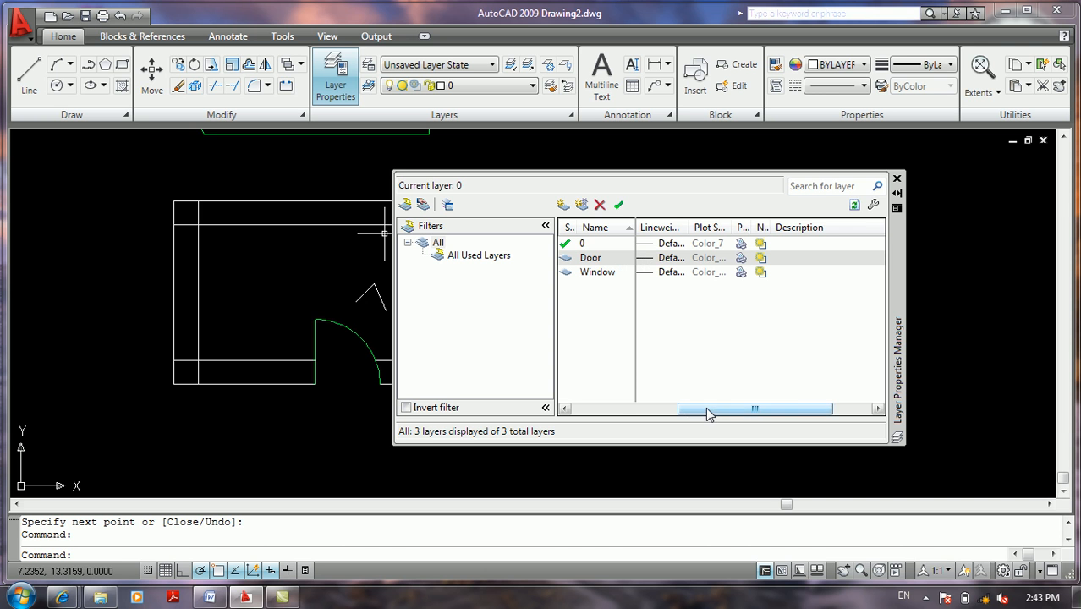
left_click_drag(708, 410, 633, 404)
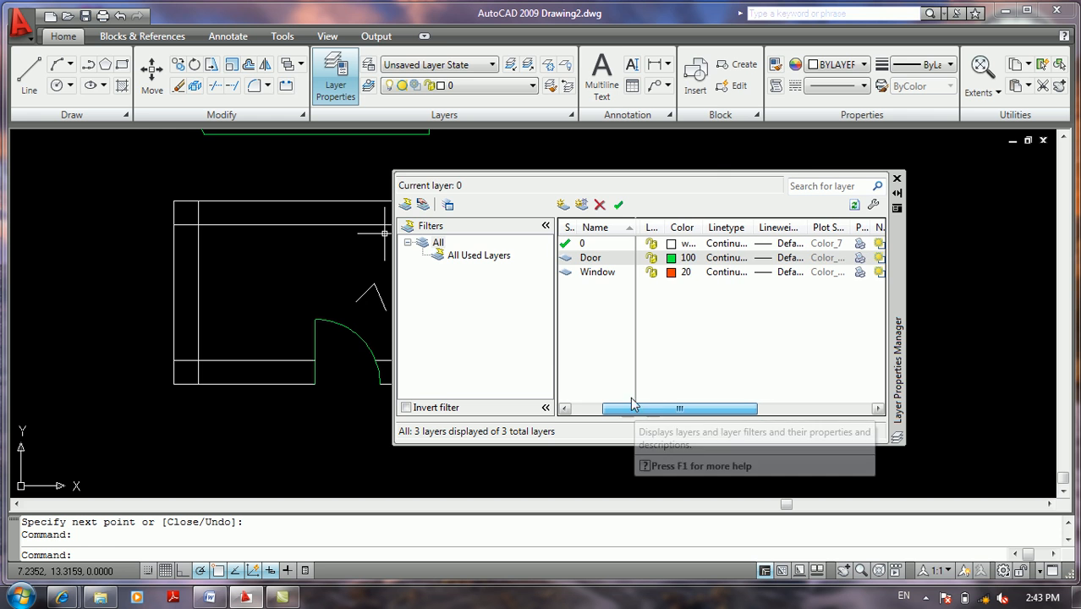
left_click(726, 257)
left_click(575, 384)
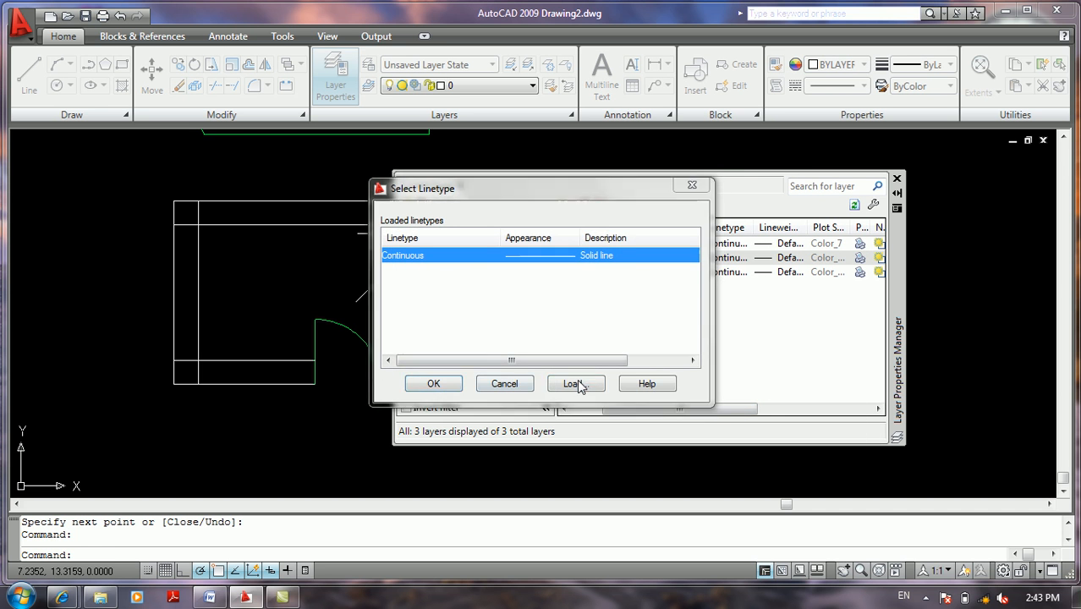
left_click(593, 286)
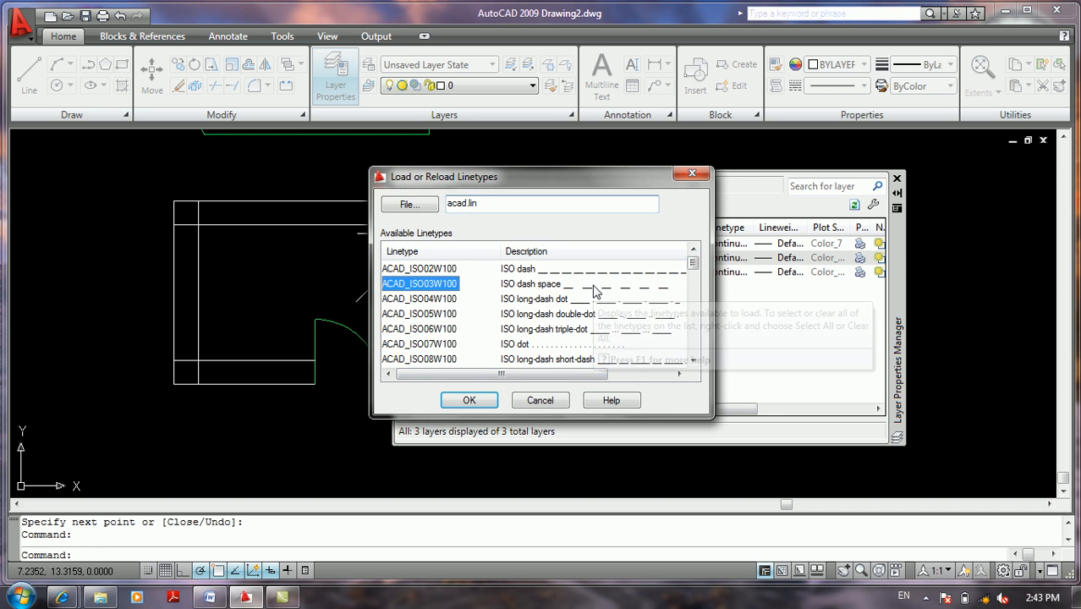
left_click(487, 403)
left_click(454, 387)
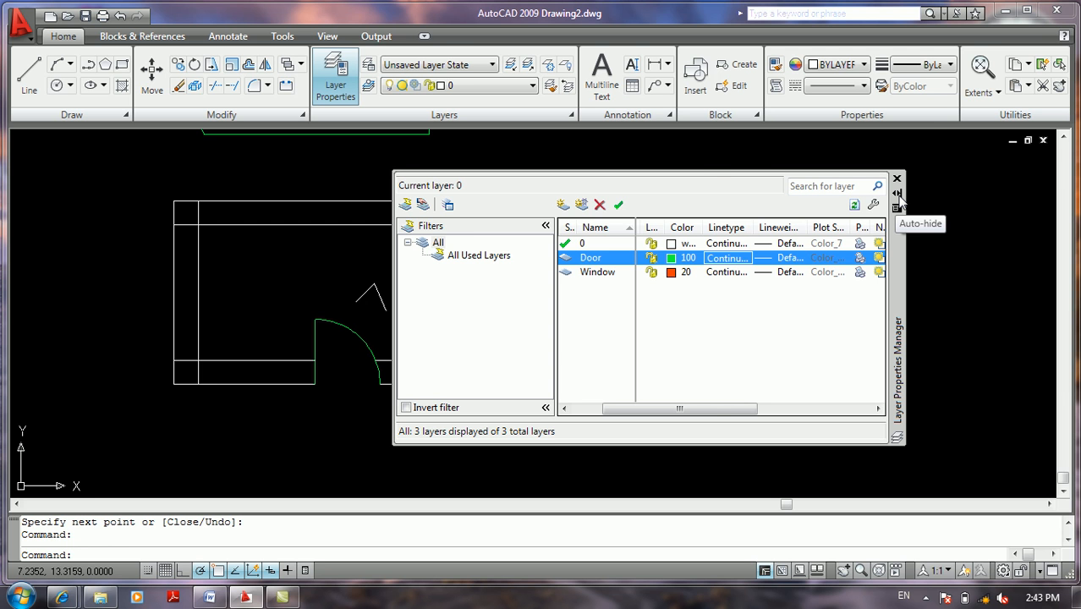
- Assign the ACAD_ISO03W100 linetype to the Door layer and let the layer palette auto-hide
left_click(734, 257)
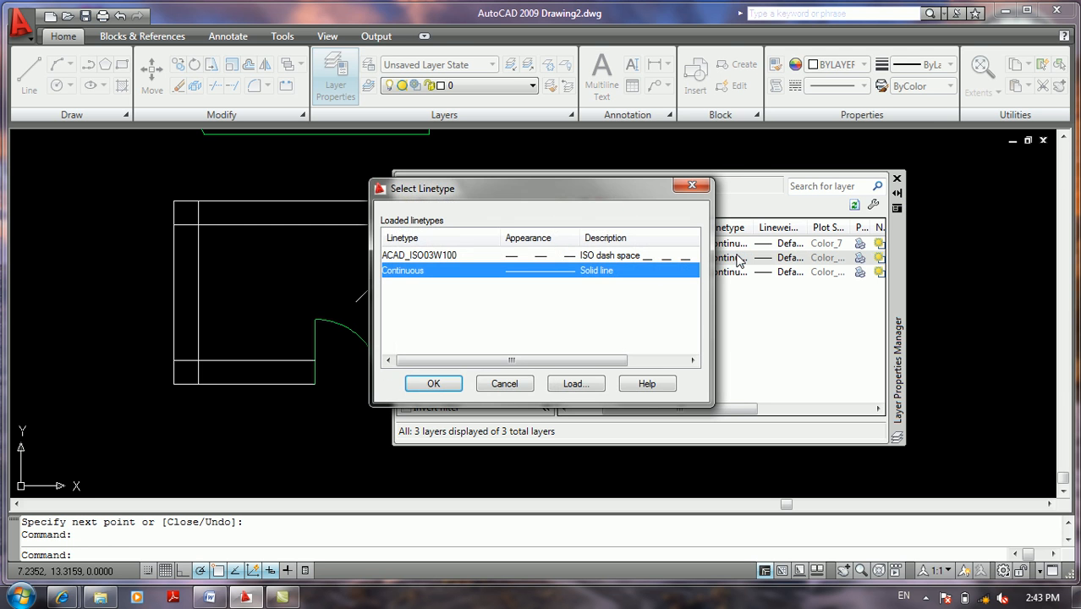
left_click(600, 256)
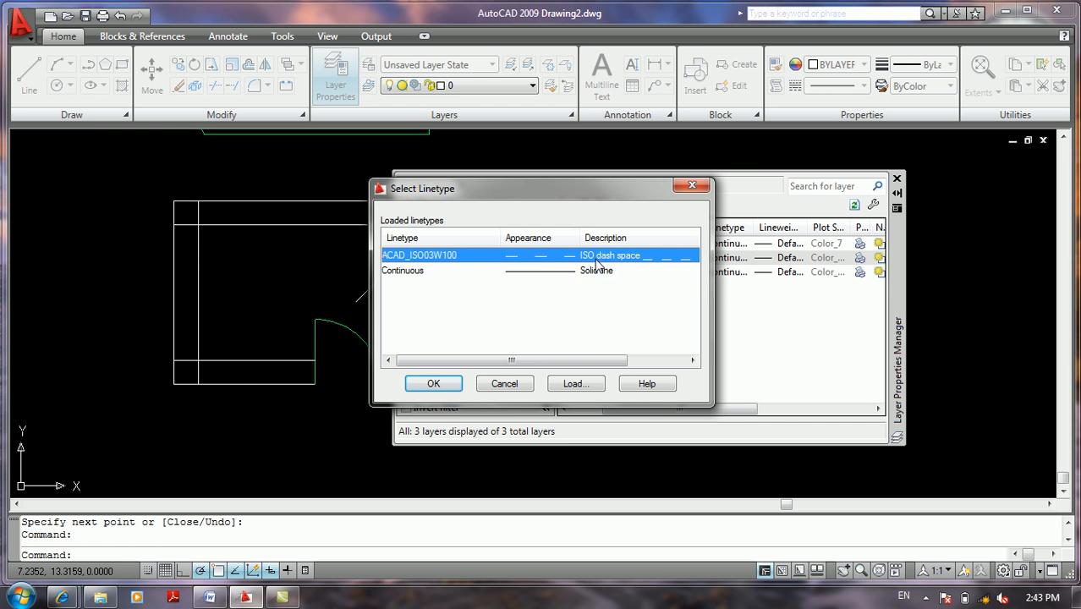
left_click(436, 385)
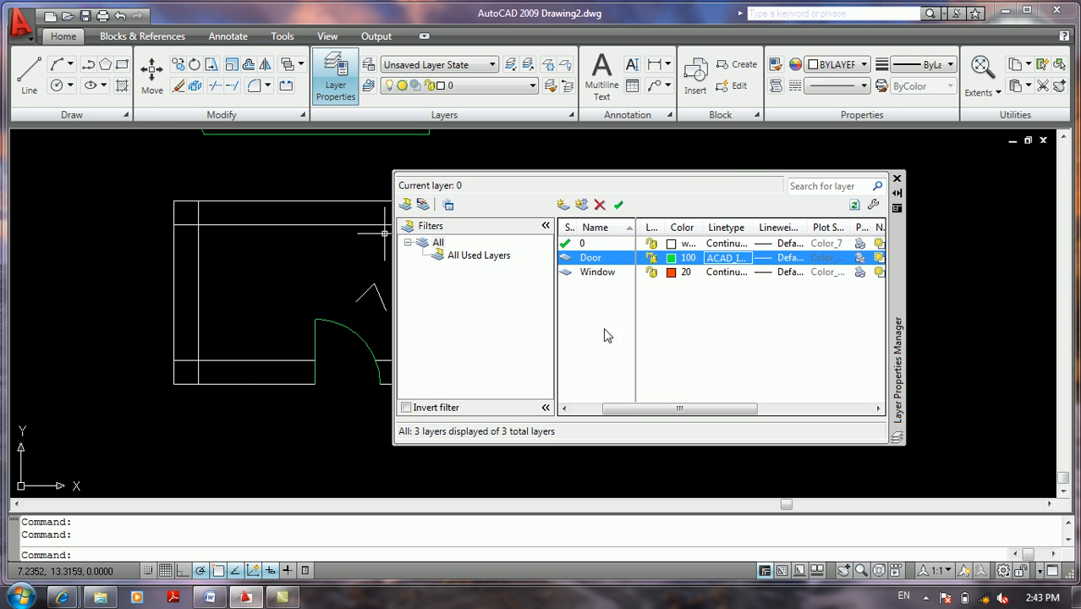
left_click(897, 193)
- Try global linetype scale factors of 5 and 0.1 with LTSCALE on the dashed door lines
scroll(235, 322, "up", 4)
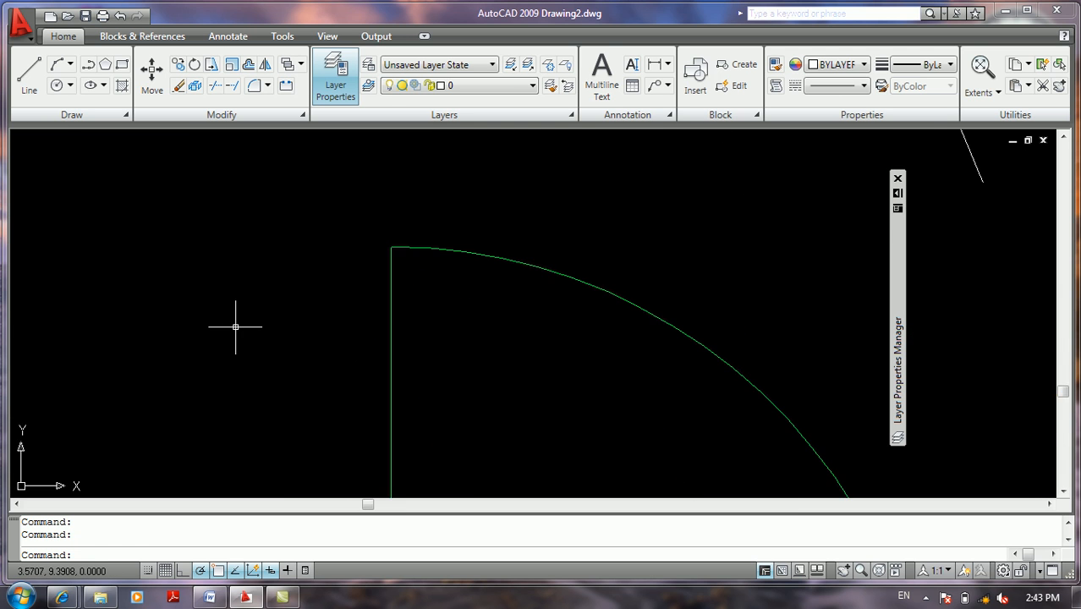
scroll(285, 314, "down", 4)
scroll(405, 302, "up", 1)
type("lts")
key("Return")
type("5")
key("Return")
key("space")
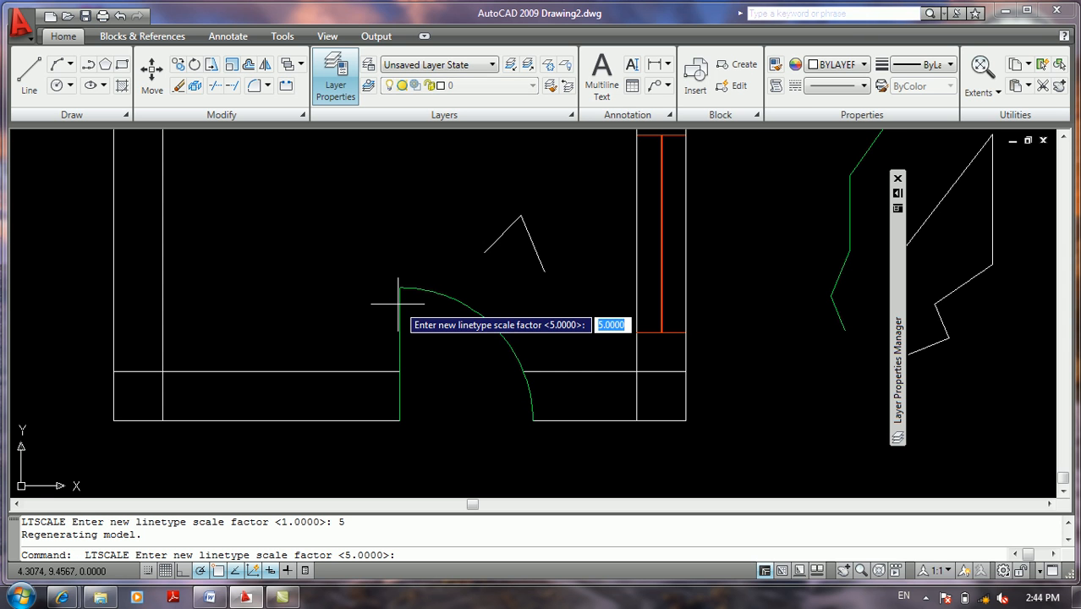
type("0.1")
key("Return")
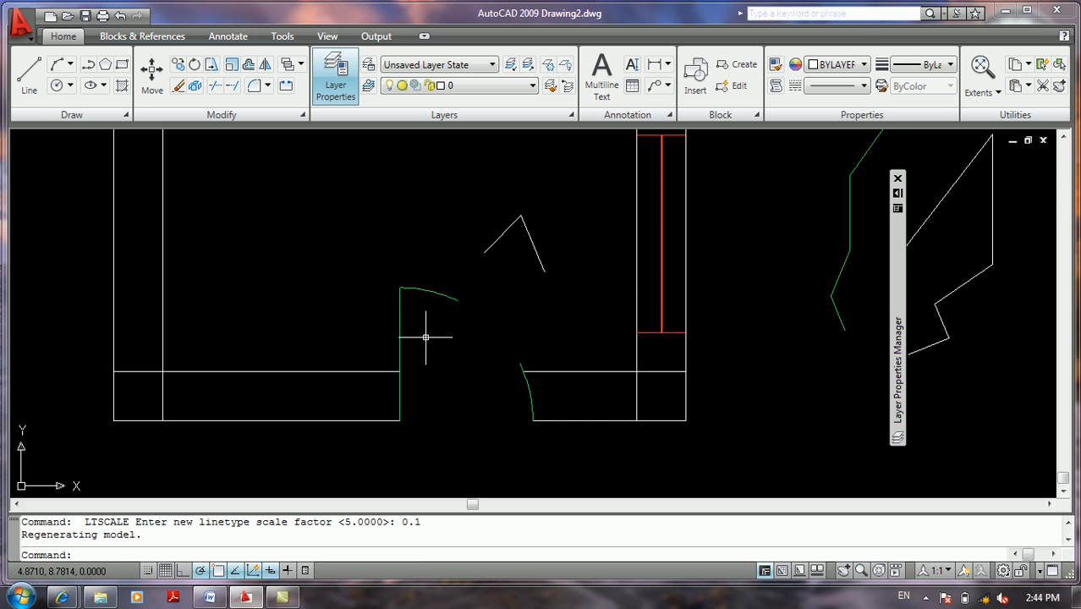
- Set the global linetype scale factor to 0.01
key("space")
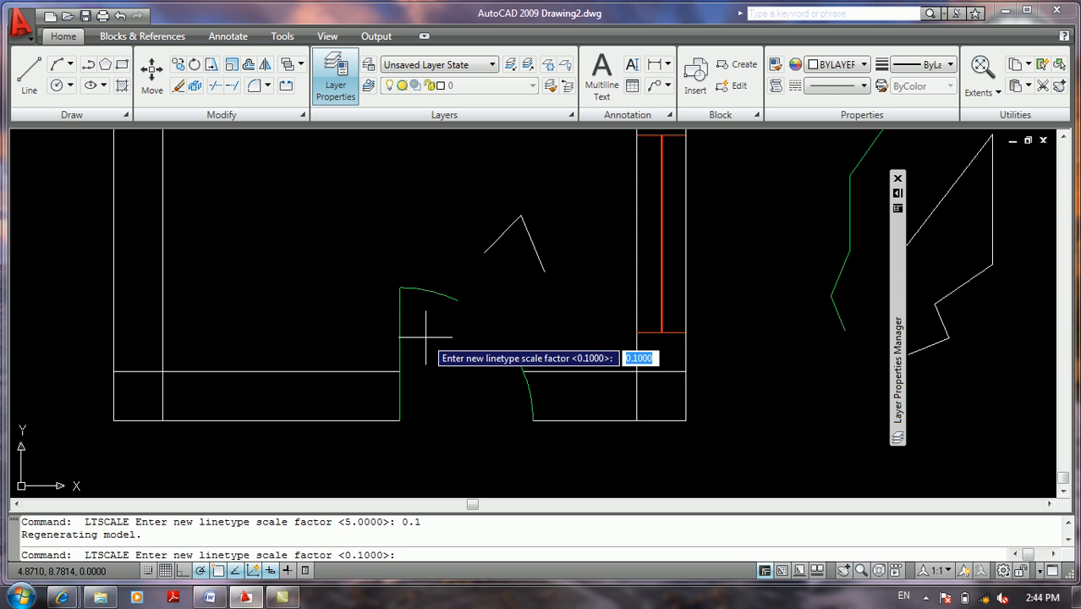
type("0.0")
type("1")
key("Return")
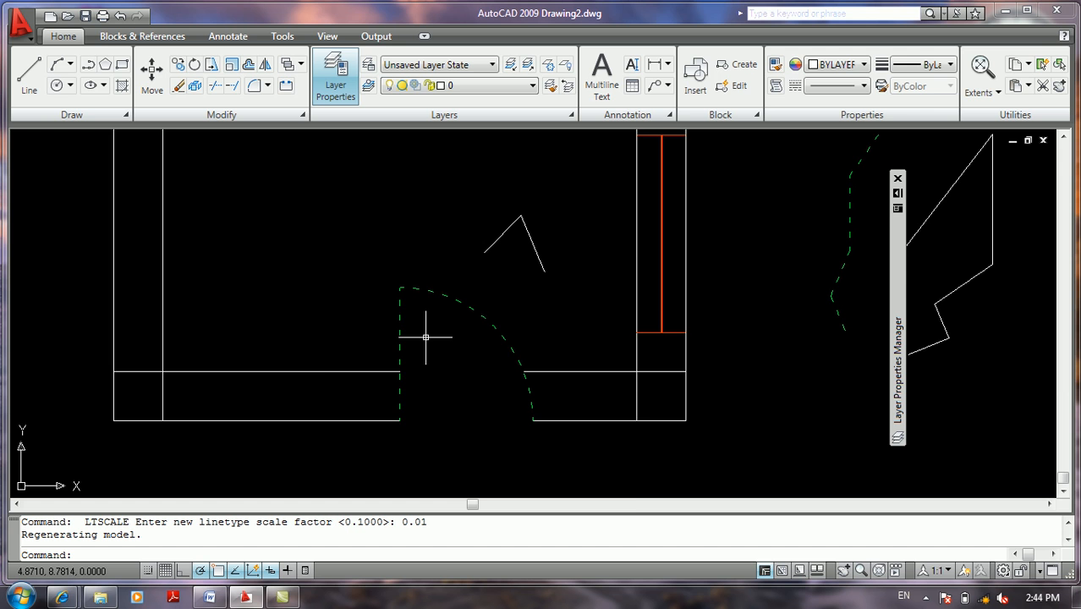
scroll(426, 337, "down", 5)
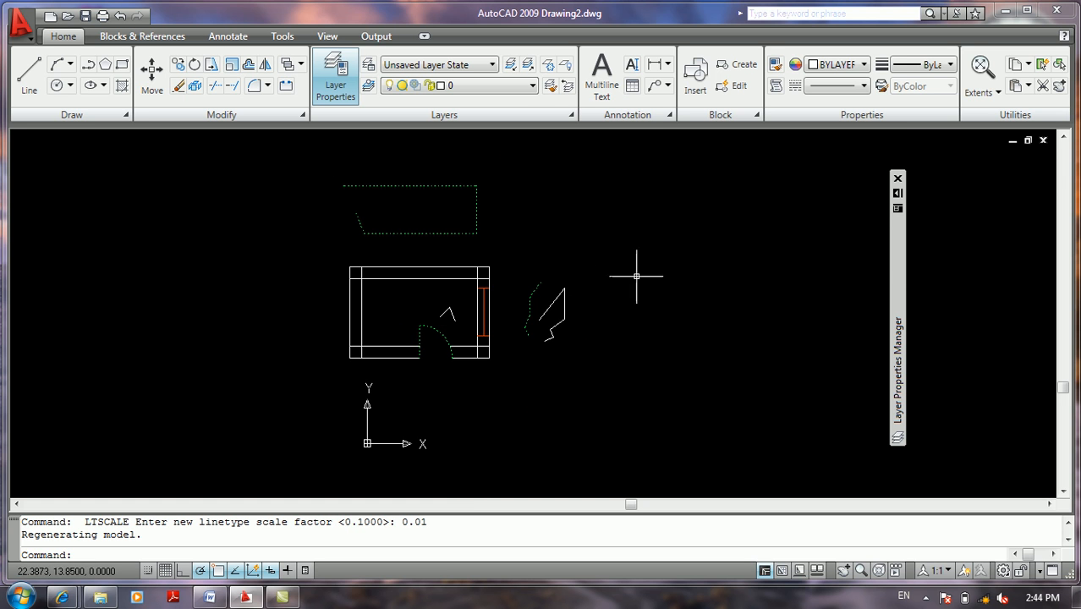
- Open the Door layer's description for editing in the Layer Properties Manager
mouse_move(895, 188)
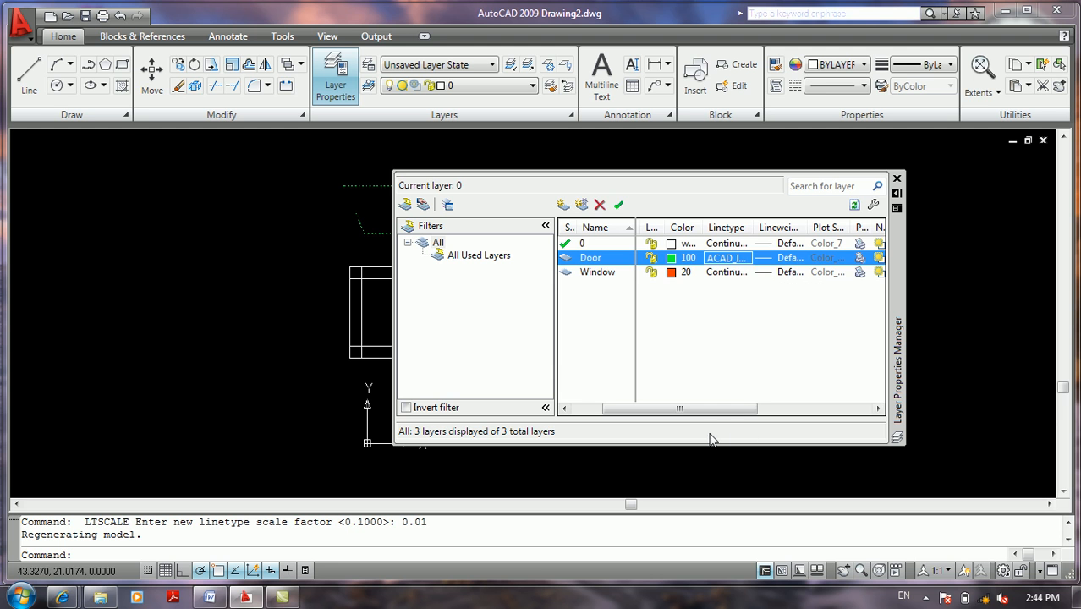
left_click_drag(697, 410, 832, 405)
left_click(795, 264)
left_click(800, 260)
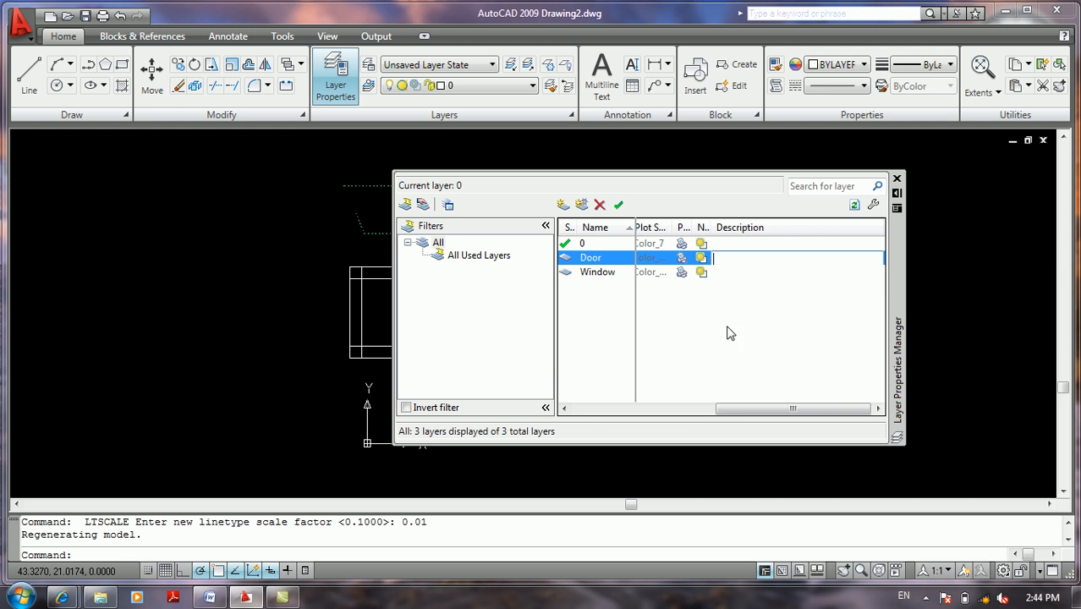
left_click_drag(751, 409, 743, 410)
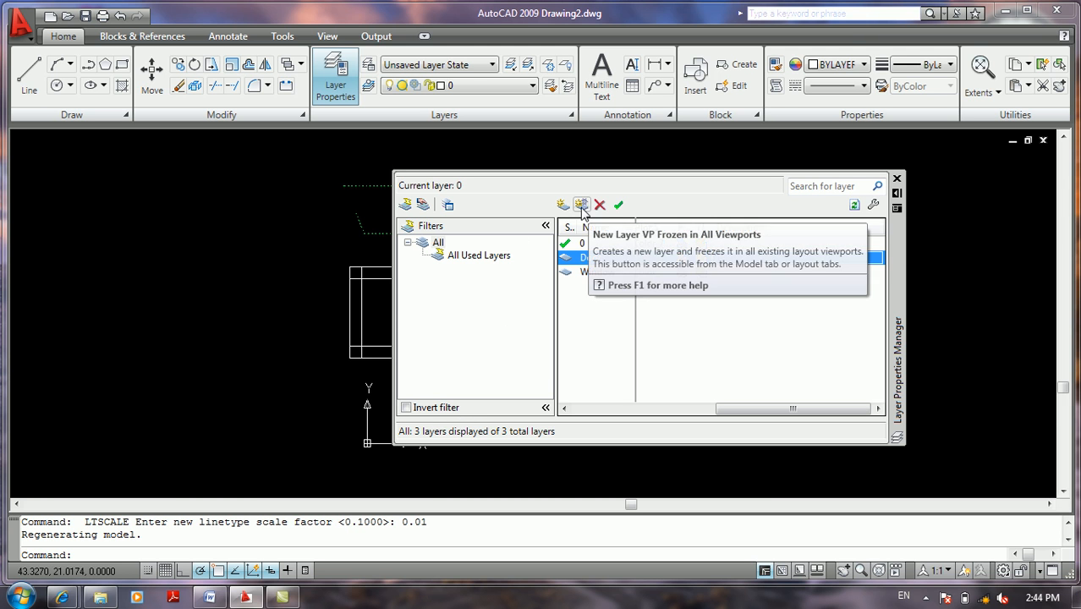
- Create a new layer that is frozen in all viewports, and delete it again
left_click(582, 206)
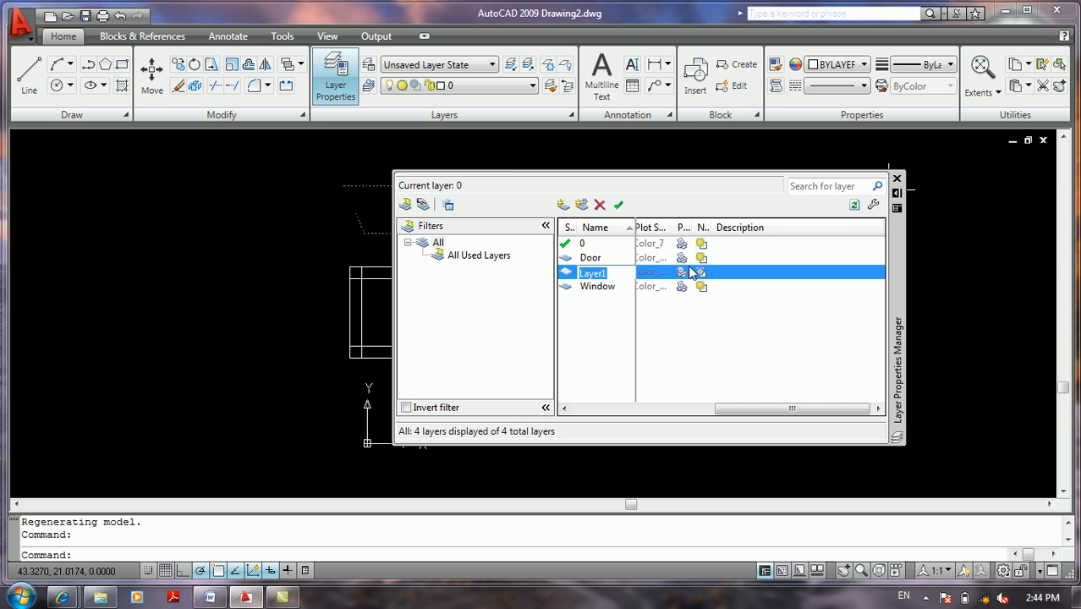
right_click(579, 281)
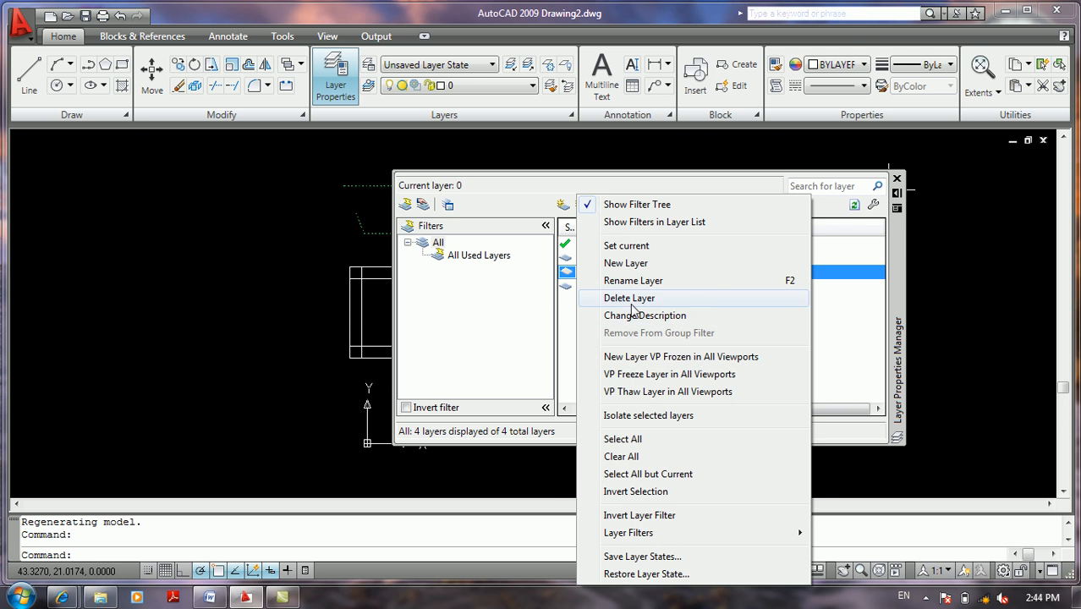
left_click(630, 296)
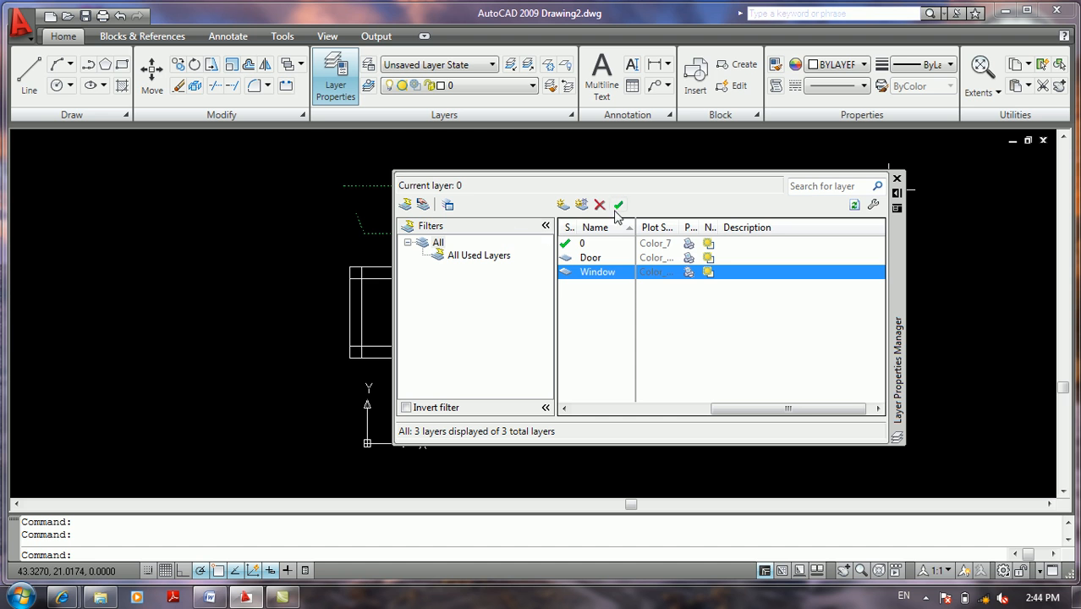
- Start a new layer properties filter named aws with its status criterion set to layers in use
left_click(406, 206)
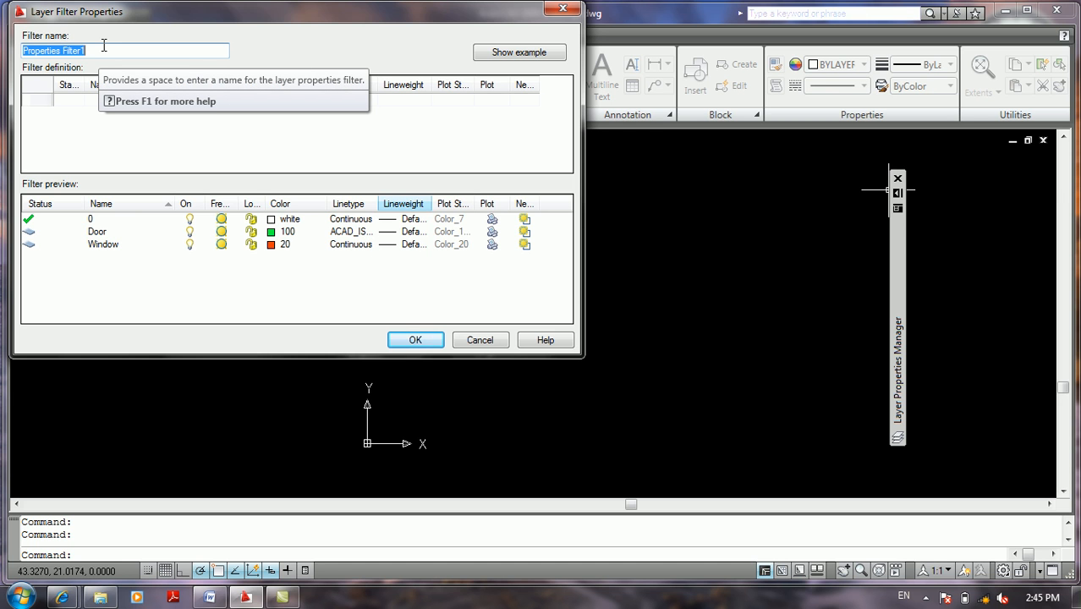
type("aws")
left_click(73, 101)
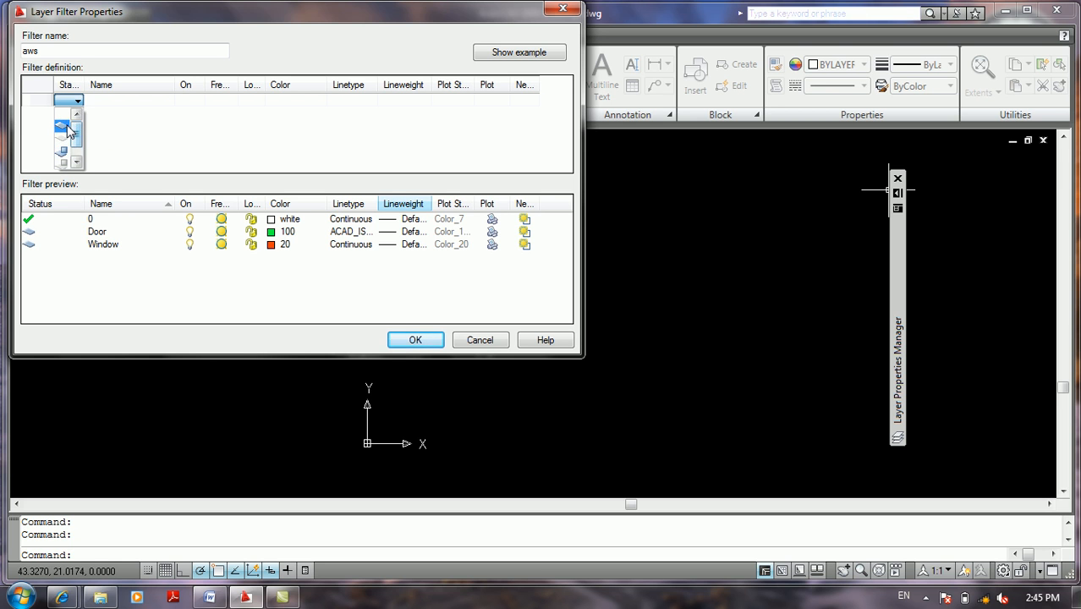
left_click(61, 126)
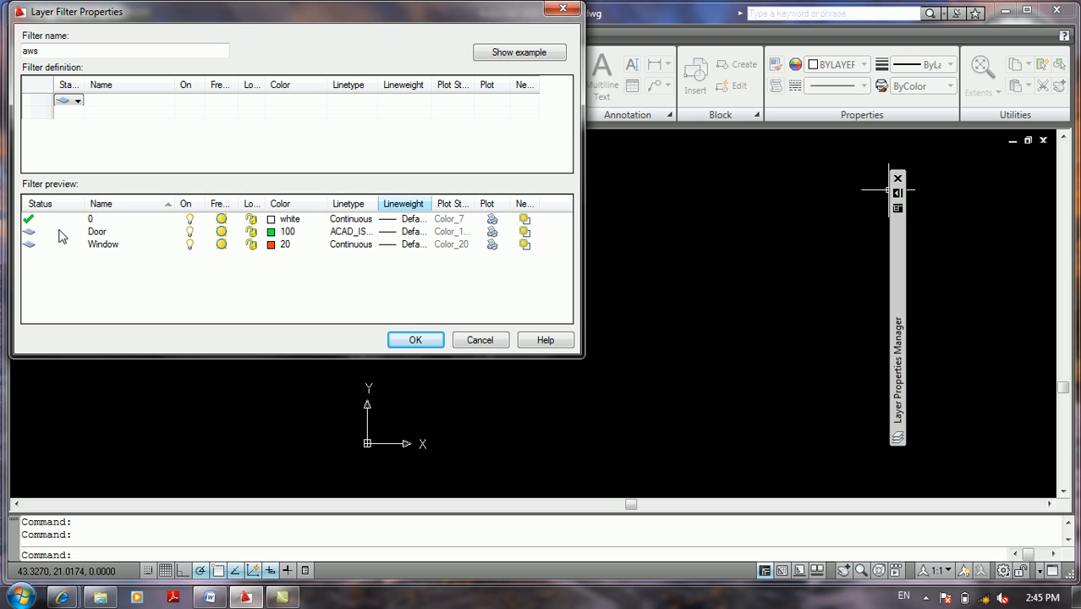
- Switch the aws filter's status criterion to unused layers and back to layers in use
left_click(73, 101)
left_click(65, 127)
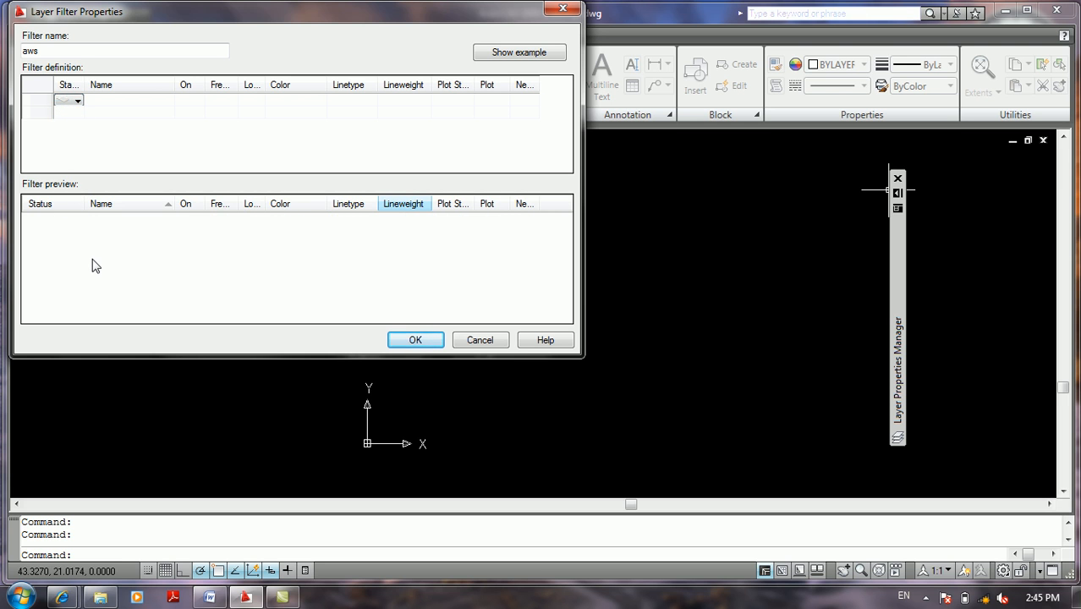
left_click(77, 101)
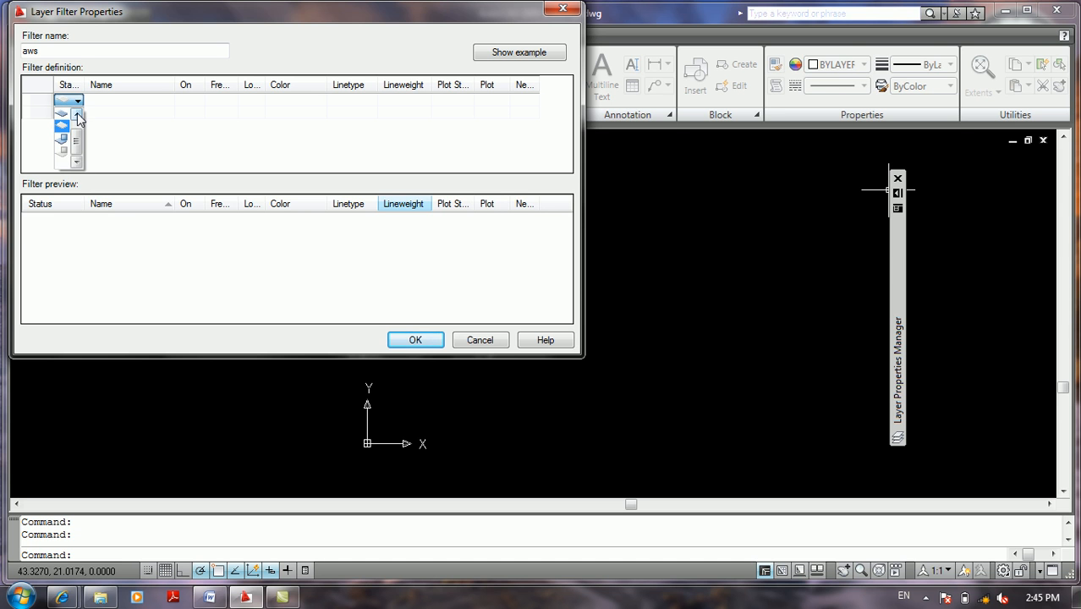
left_click(67, 113)
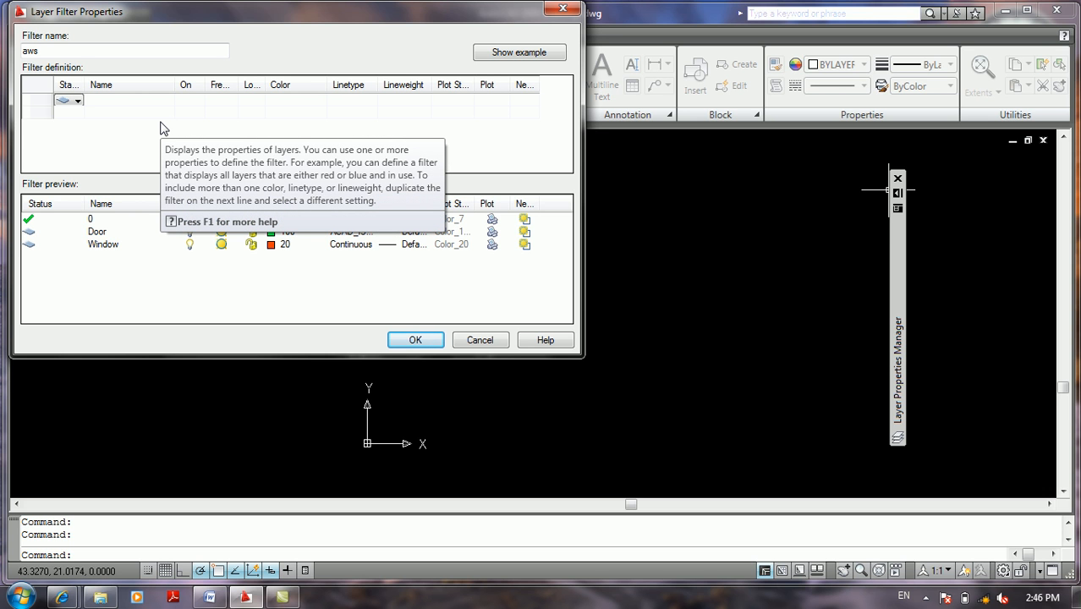
- Set the aws filter's name criterion to bnm* and its freeze criterion to thawed layers
left_click(144, 102)
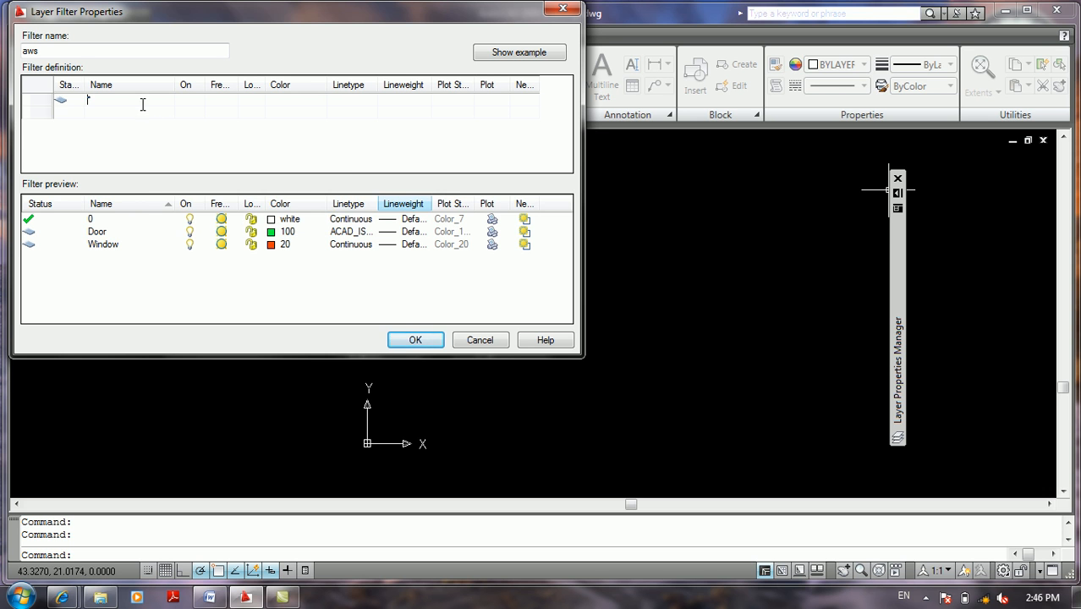
type("bnm*")
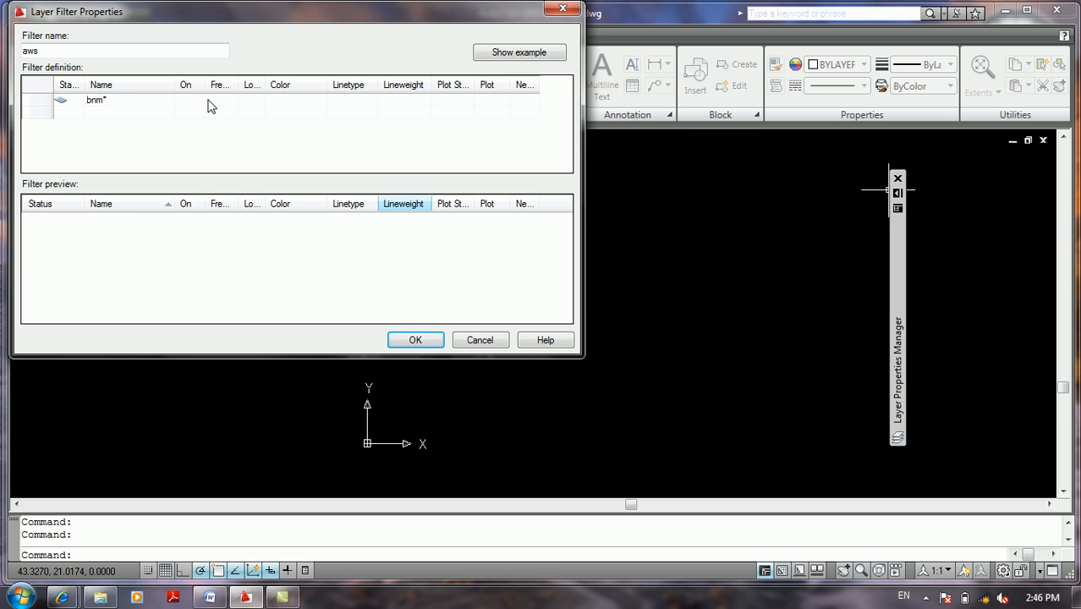
left_click(206, 103)
left_click(216, 138)
- Set the aws filter's color criterion to index color 14 and save the filter
left_click(291, 101)
left_click(320, 100)
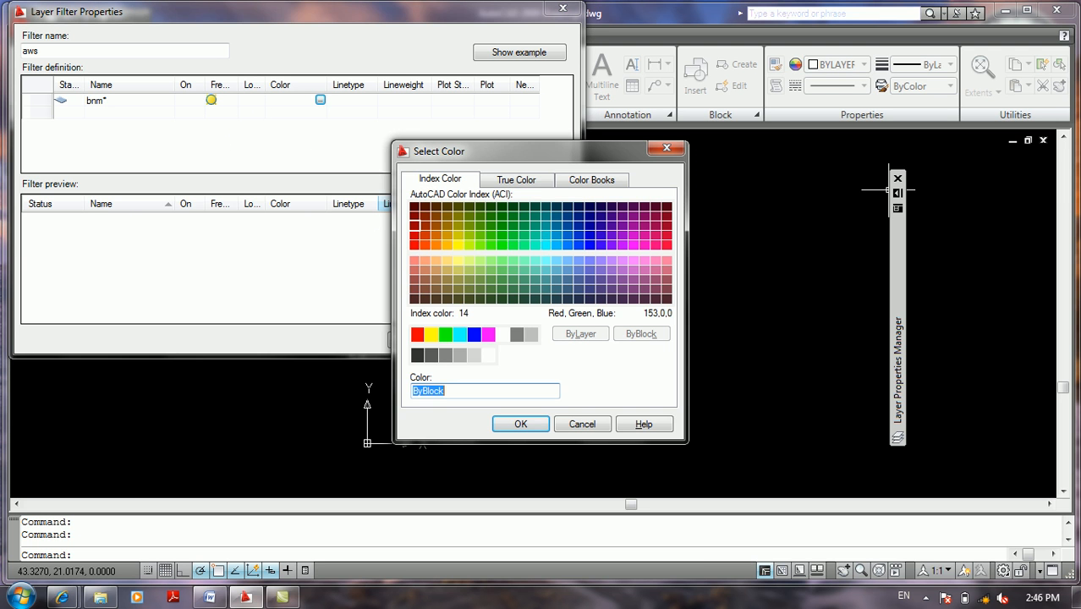
left_click(414, 225)
left_click(520, 424)
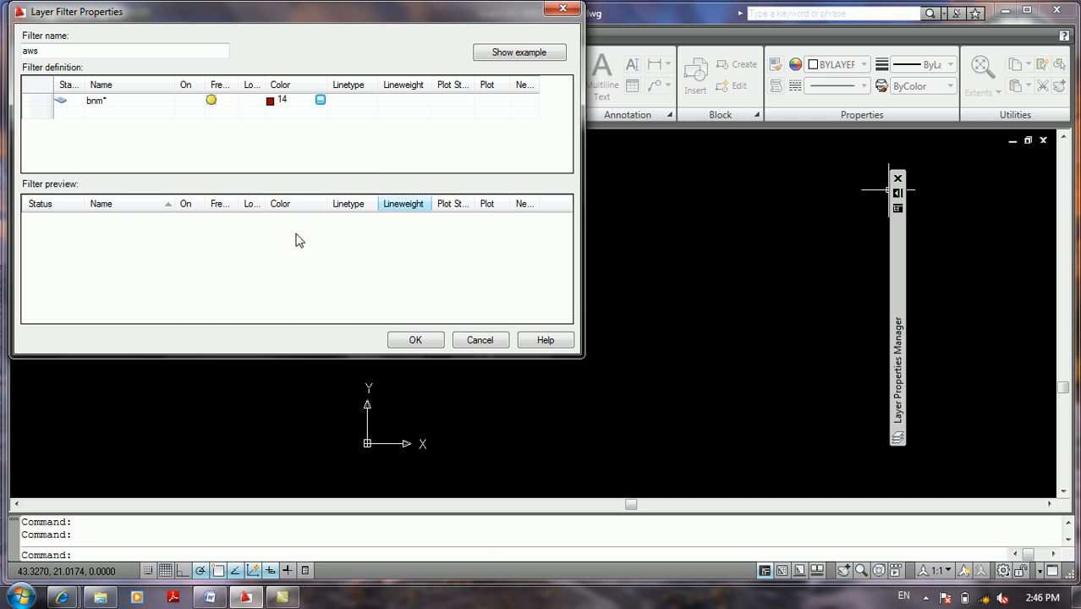
left_click(415, 340)
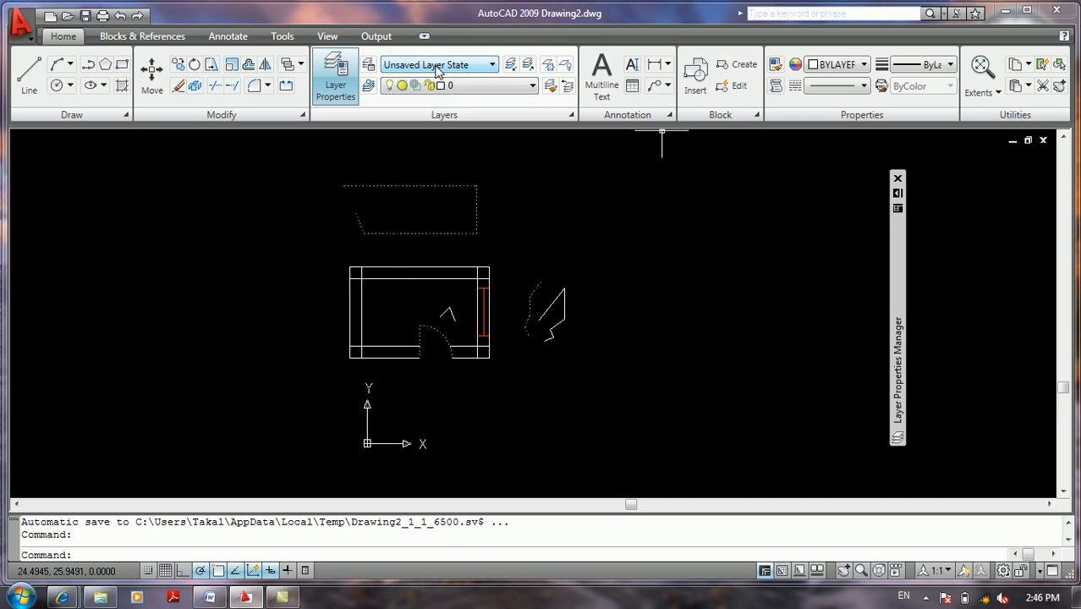
- Create a new layer while the aws filter is selected in the Layer Properties Manager
mouse_move(897, 183)
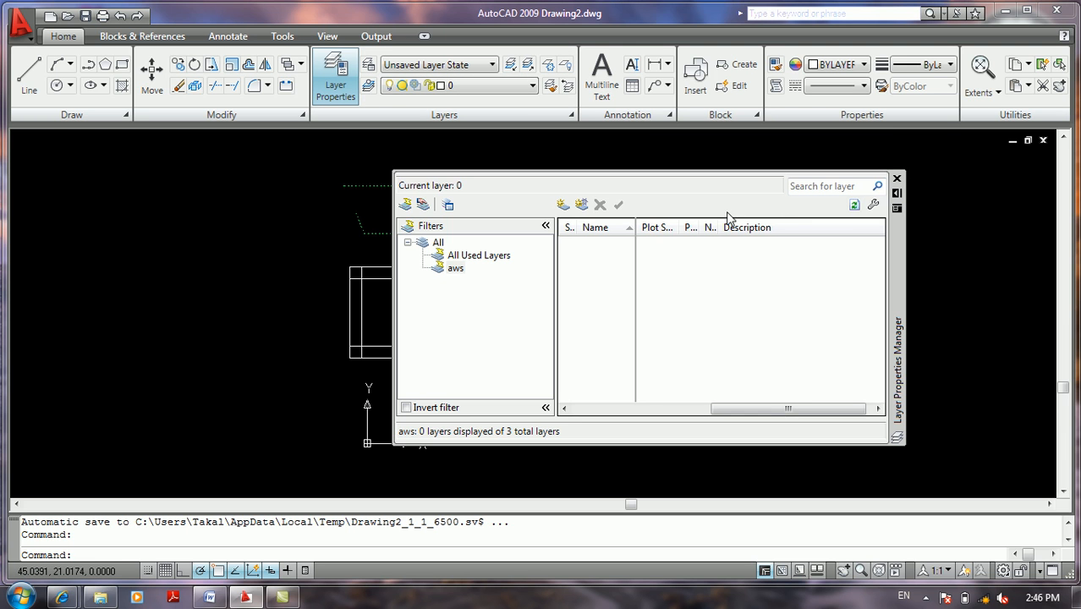
left_click(455, 269)
left_click(568, 206)
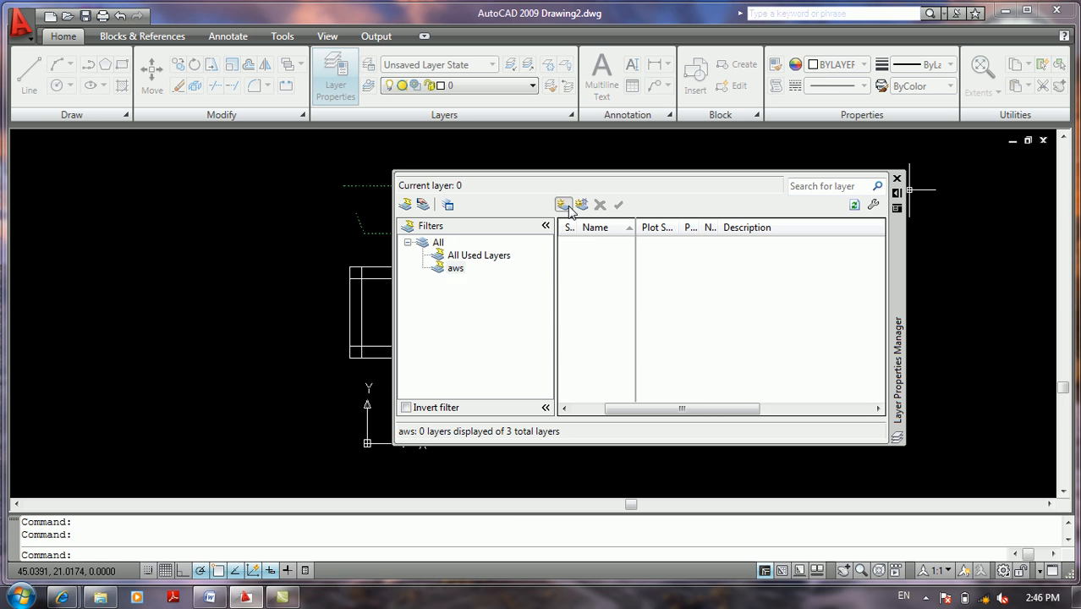
left_click(649, 315)
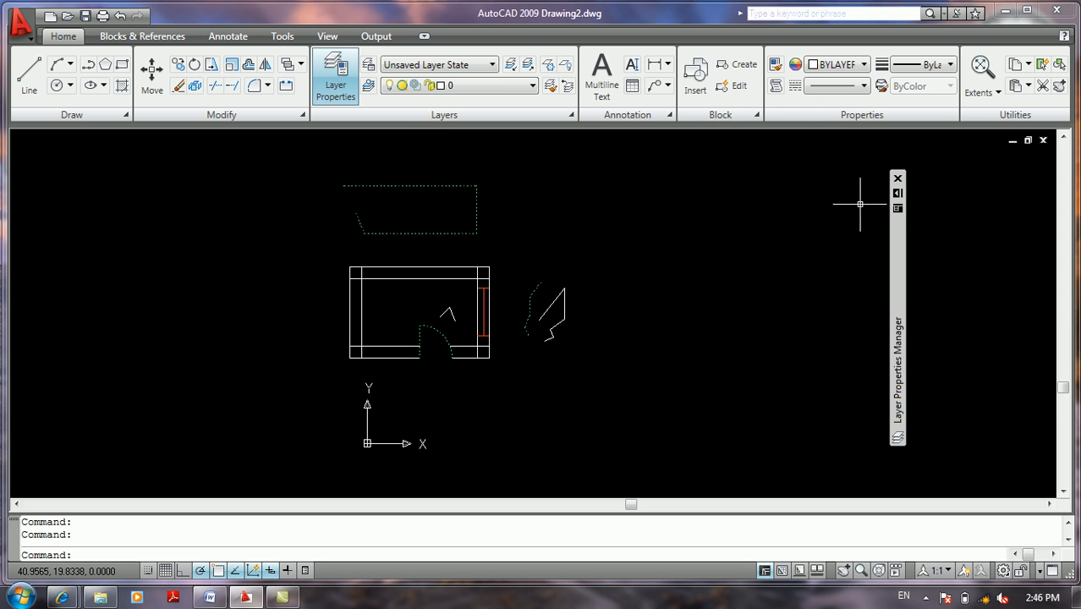
- Compare the layers listed under All, All Used Layers and aws, and review the aws filter's definition
mouse_move(895, 194)
left_click(427, 242)
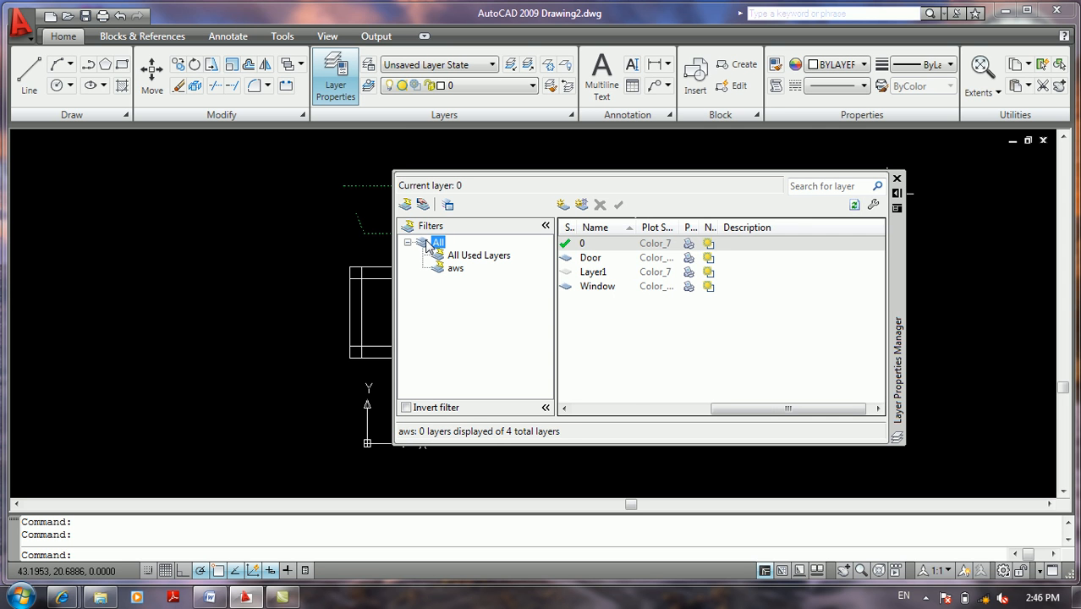
left_click(600, 274)
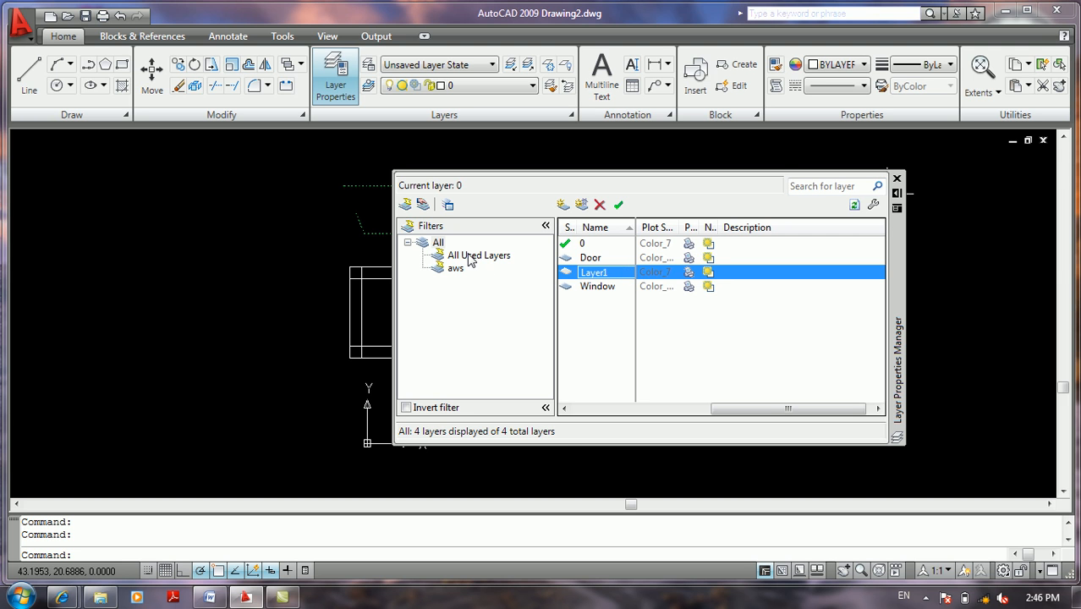
left_click(470, 256)
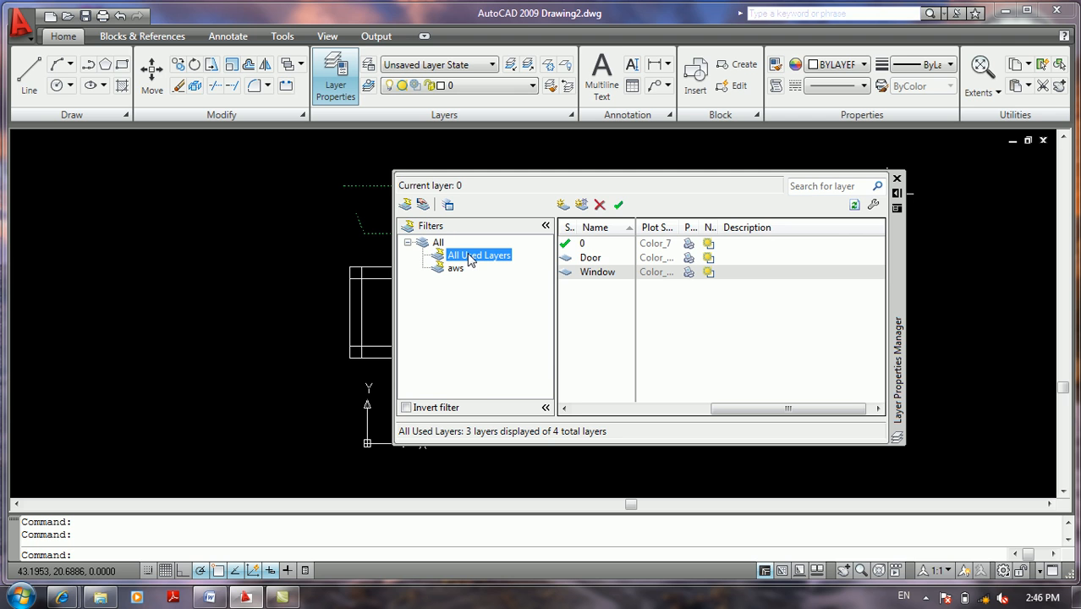
left_click(457, 269)
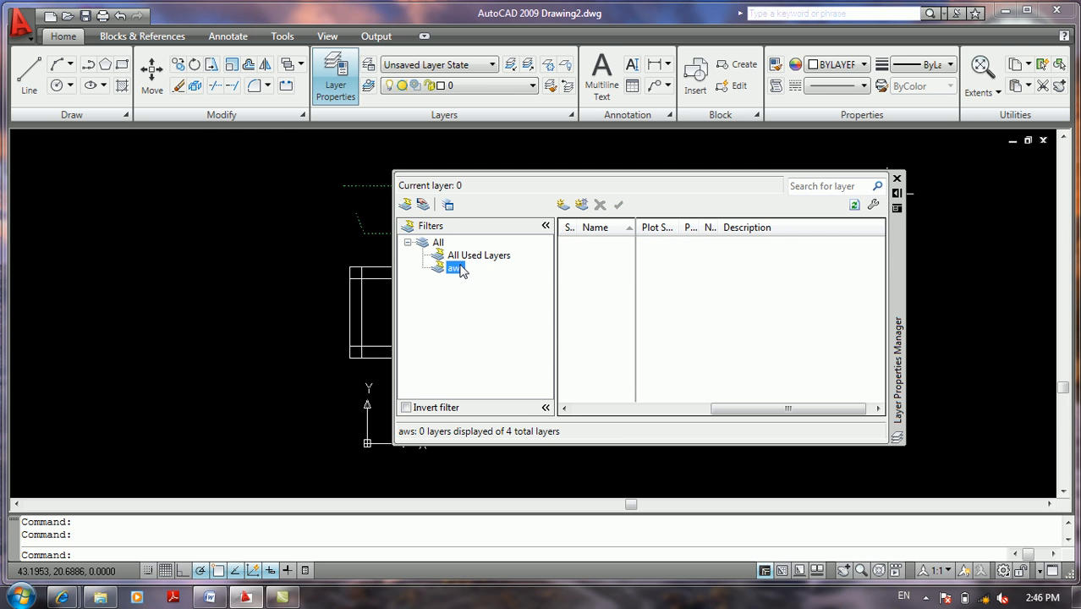
left_click(704, 409)
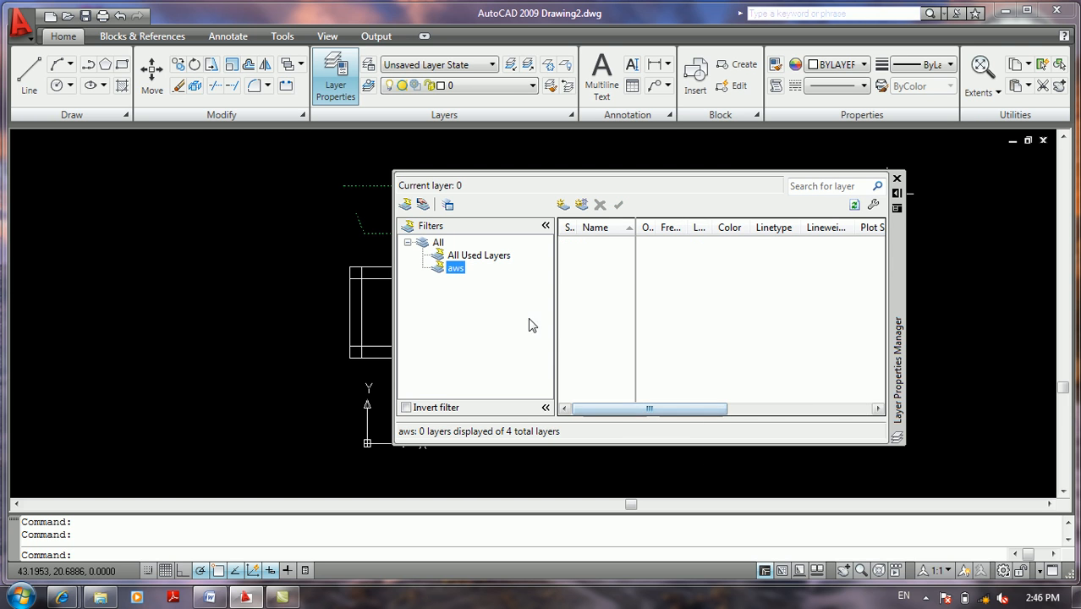
double_click(446, 269)
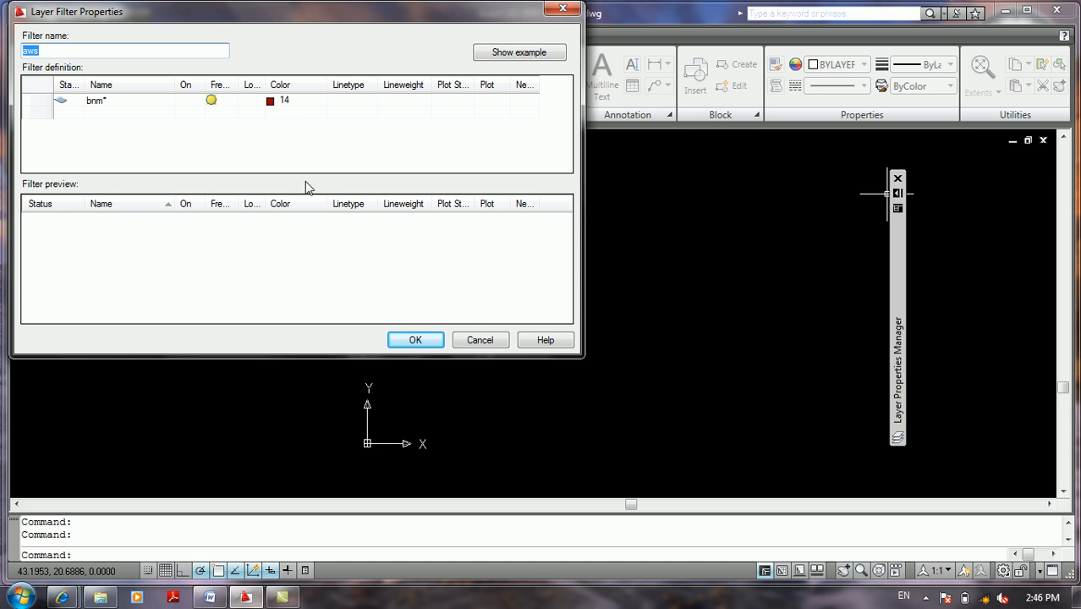
left_click(457, 343)
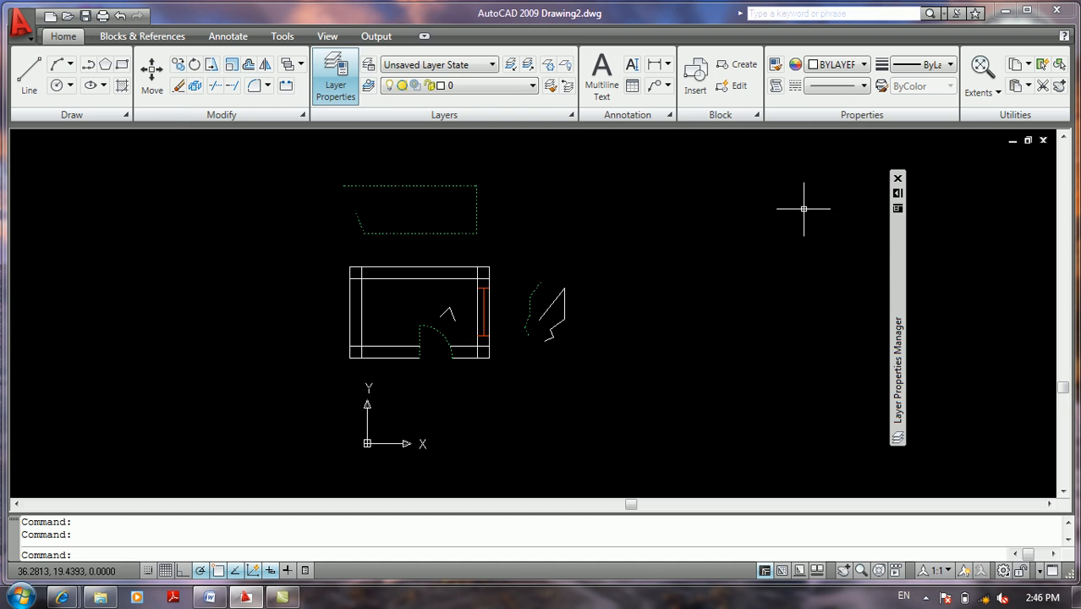
- Set the color of Layer1 to index color 14 in the full layer list
mouse_move(898, 197)
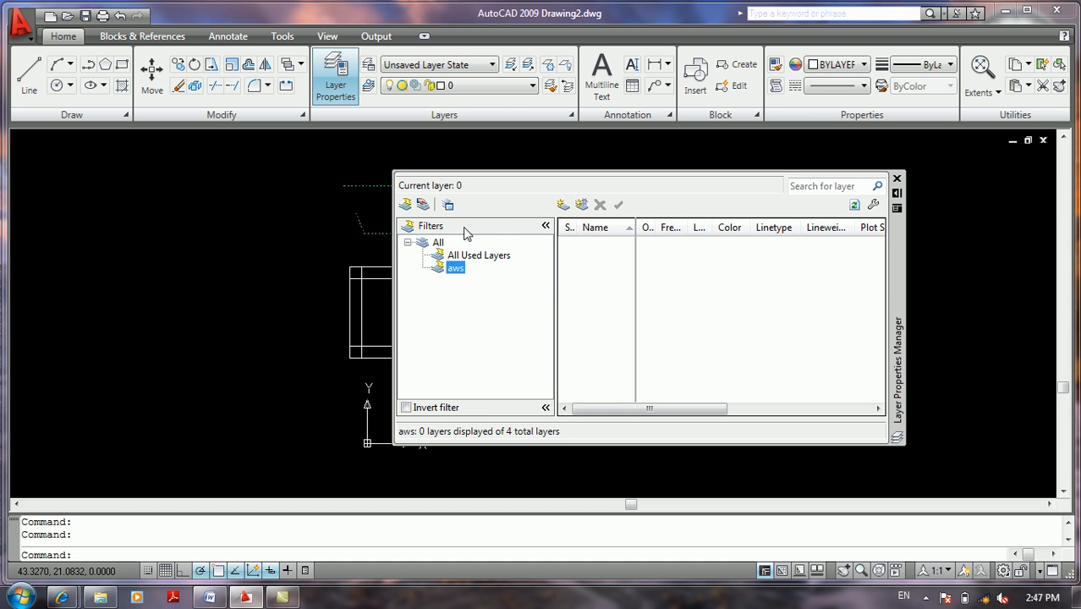
left_click(436, 243)
left_click(615, 277)
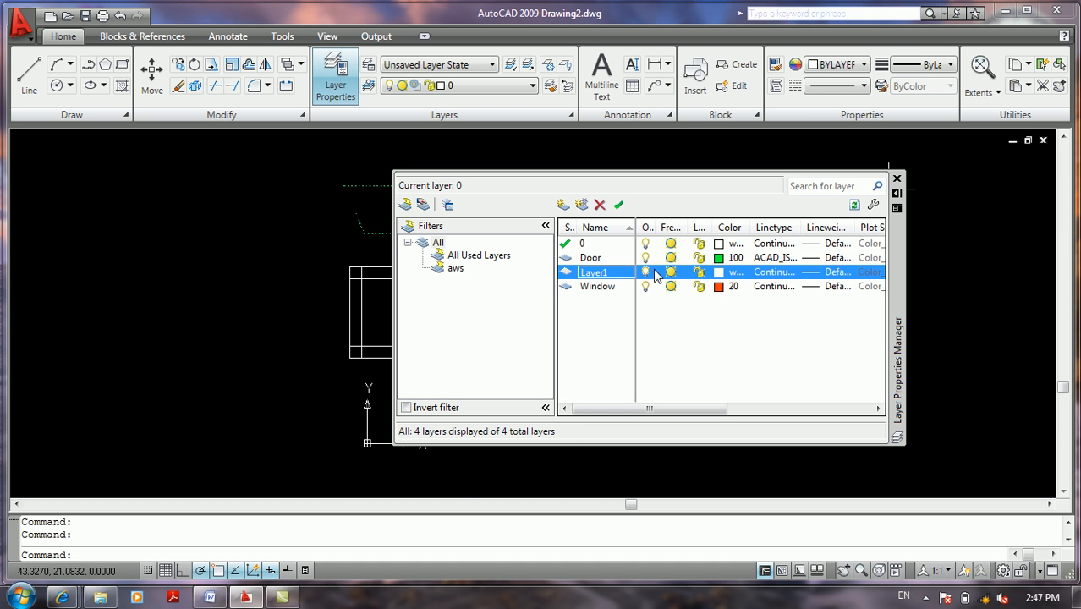
left_click(733, 272)
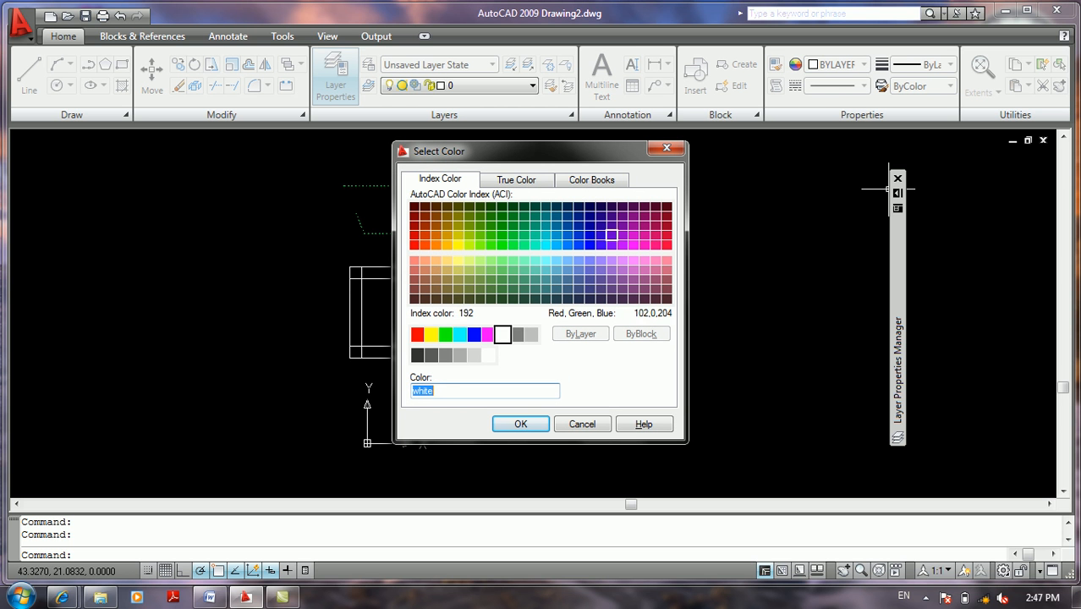
left_click(666, 261)
left_click_drag(446, 391, 352, 375)
type("14")
left_click(521, 424)
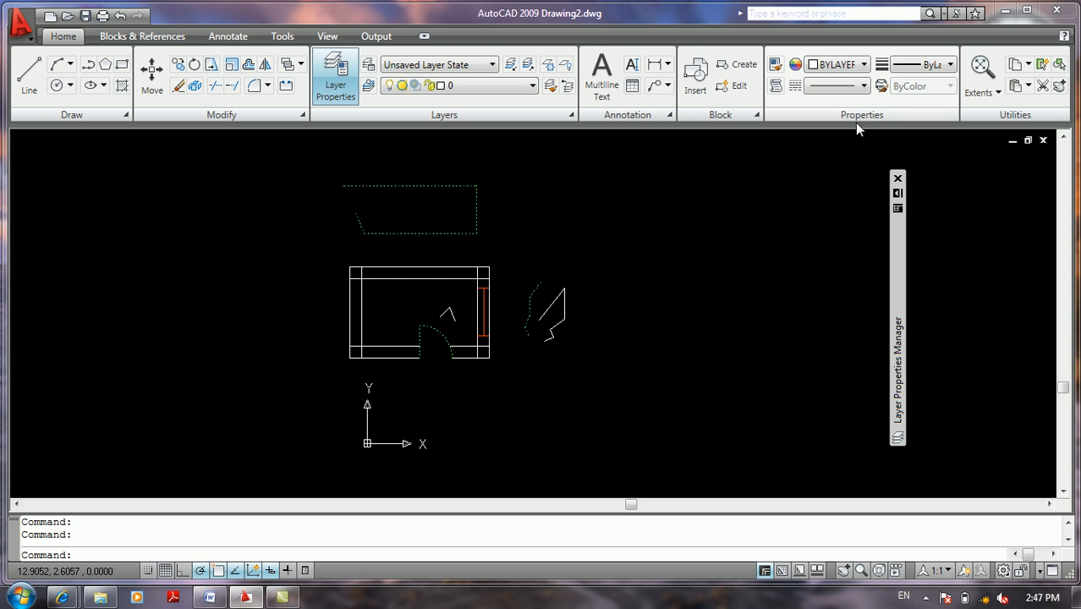
- Turn off the Door layer and lock the Window layer
mouse_move(902, 201)
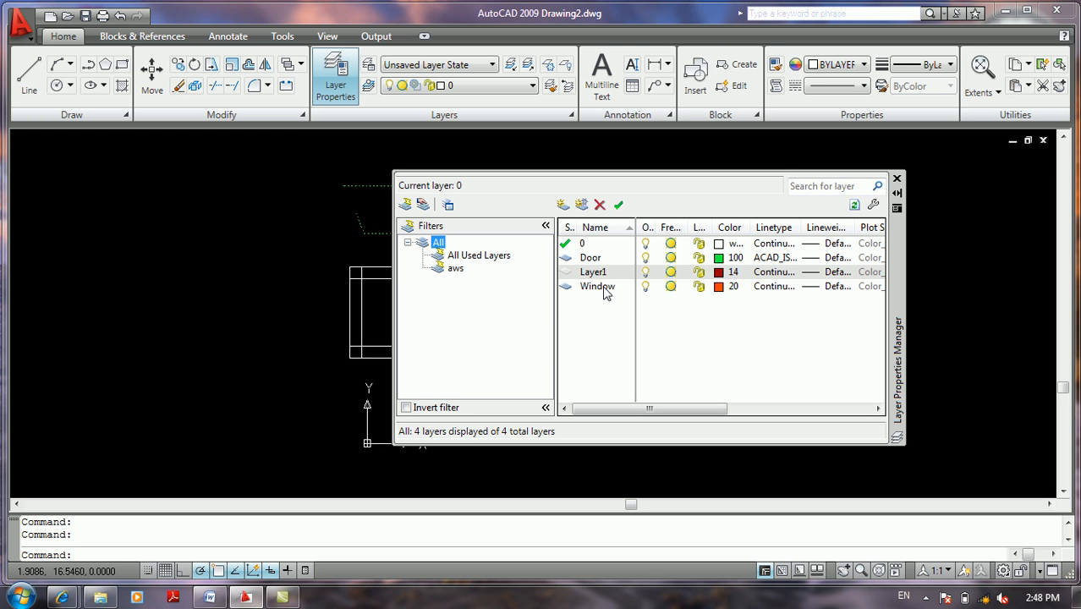
left_click(646, 258)
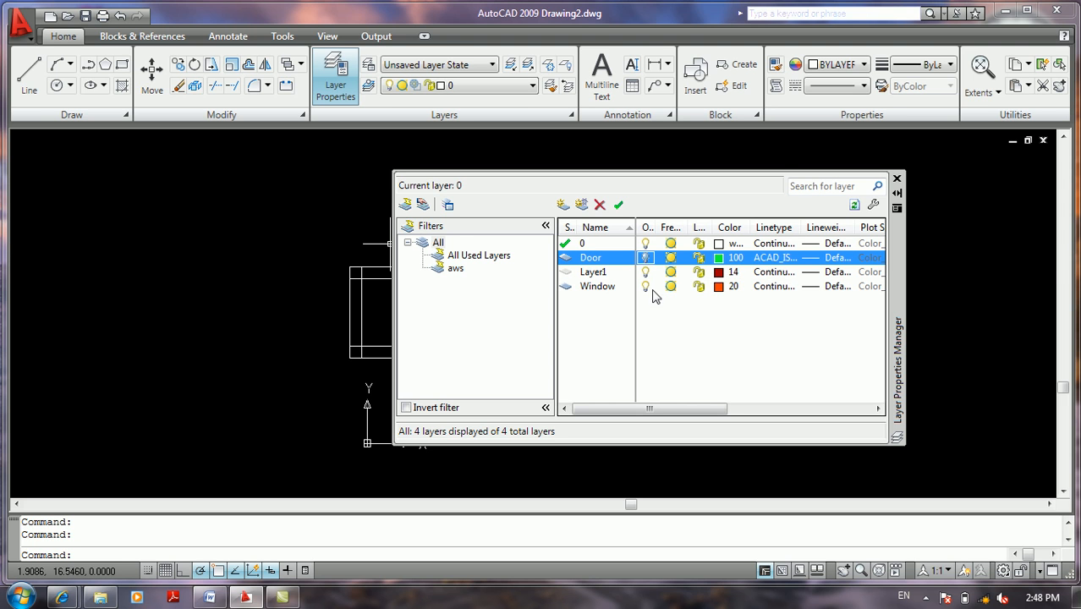
left_click(698, 288)
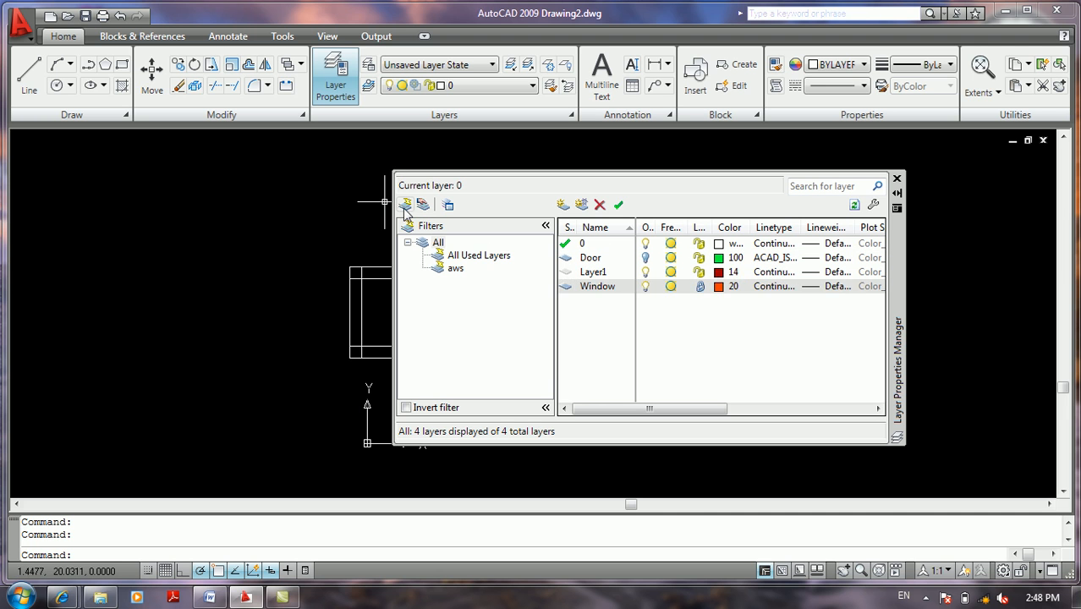
- Try a new layer properties filter for layers that are off and unlocked, and discard it
left_click(405, 205)
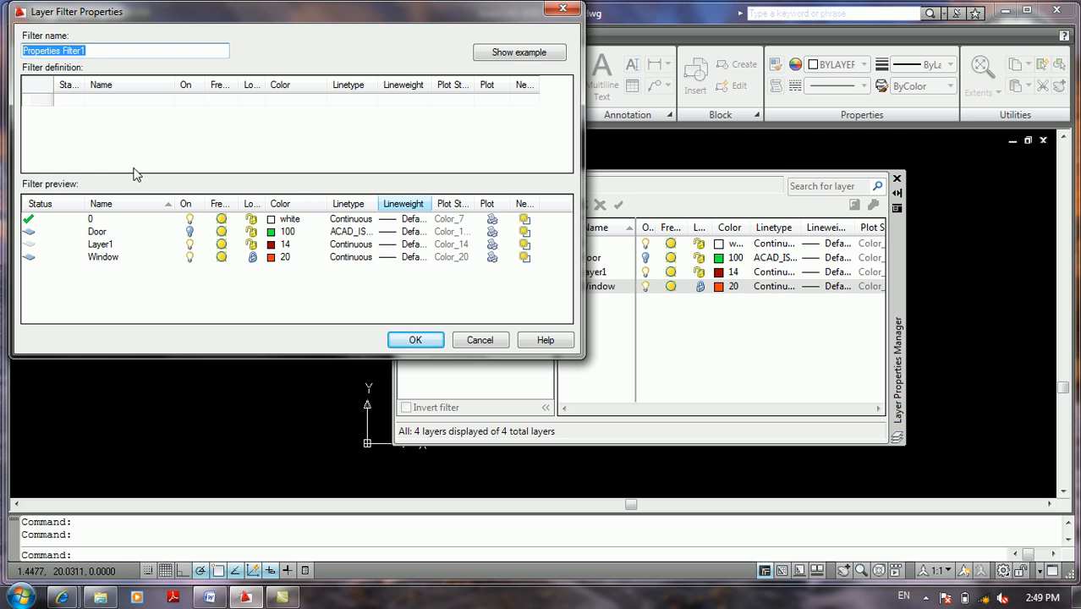
left_click(199, 102)
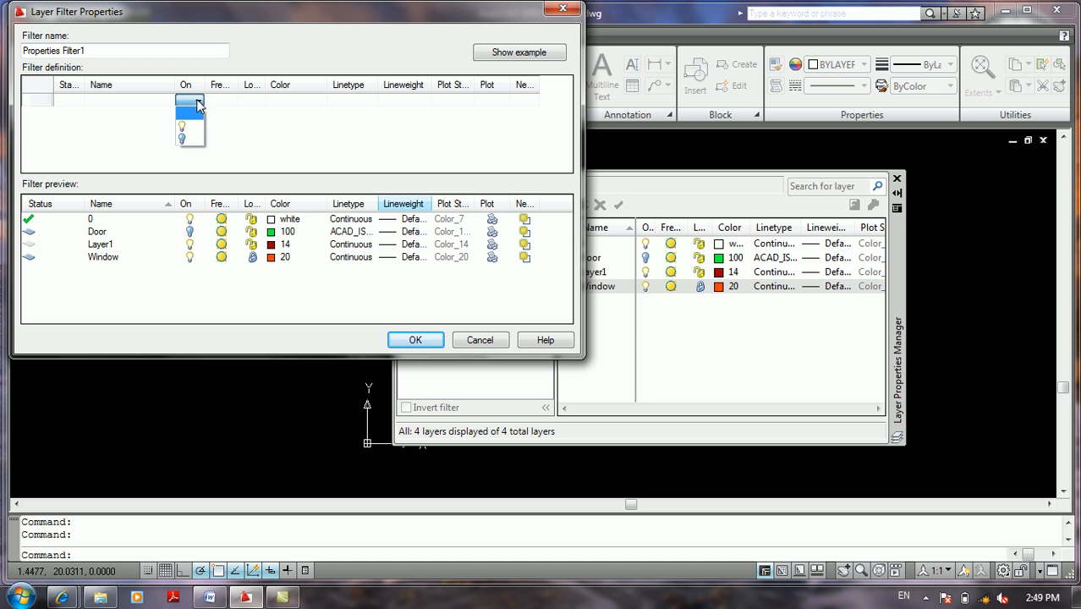
left_click(190, 138)
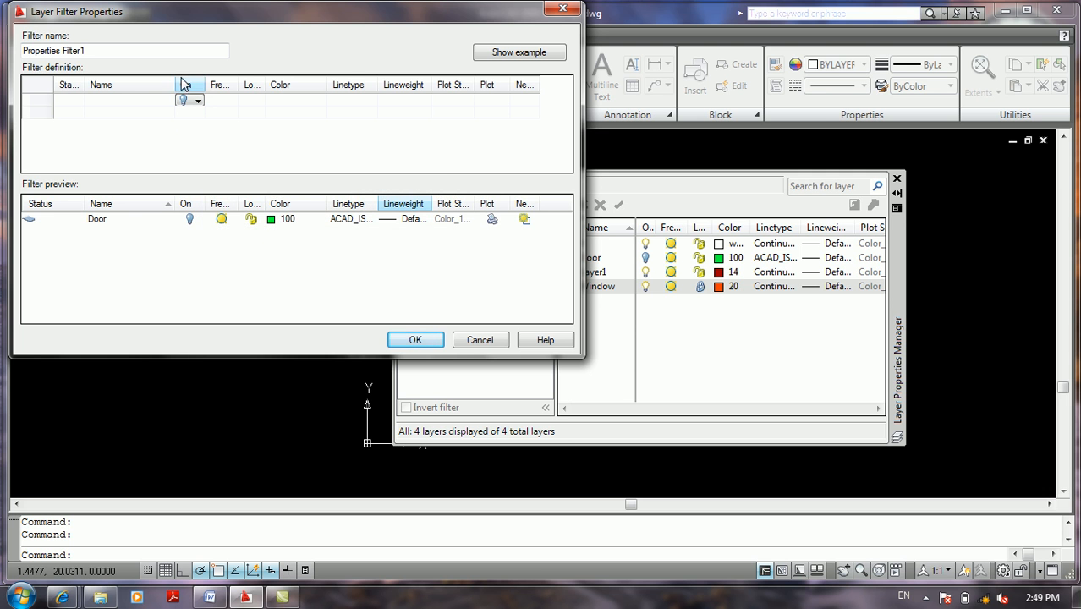
left_click(259, 102)
left_click(259, 139)
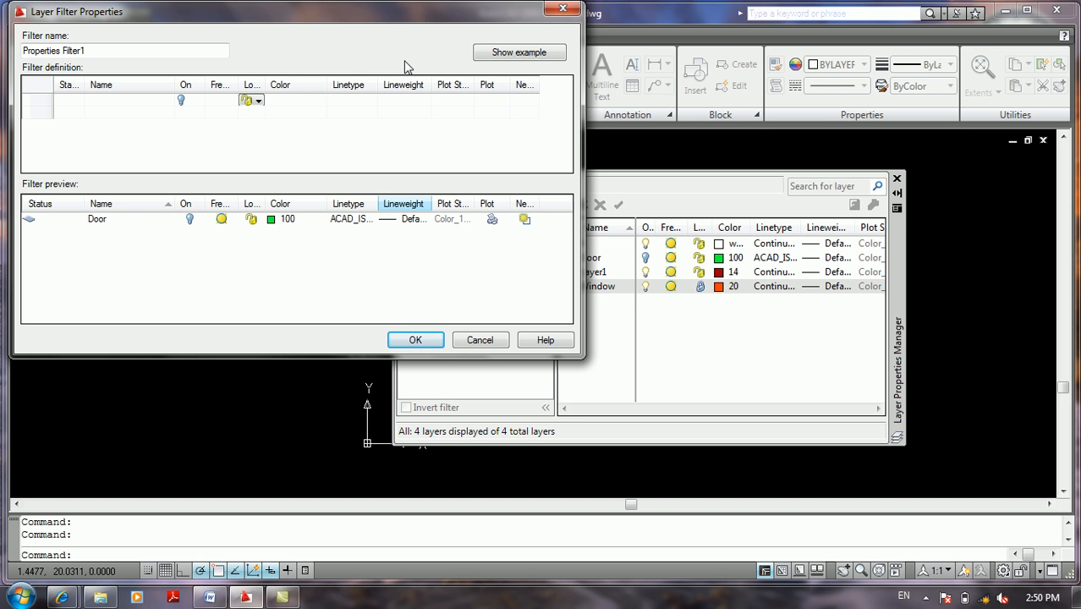
left_click(481, 339)
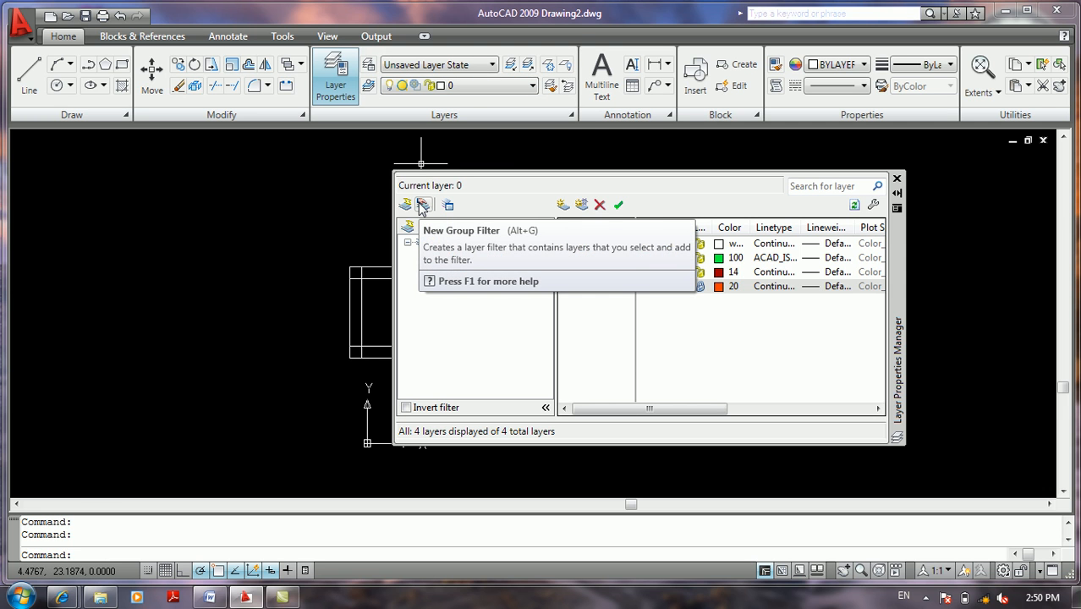
- Create a layer group filter named Doors and add four new layers to it
left_click(422, 206)
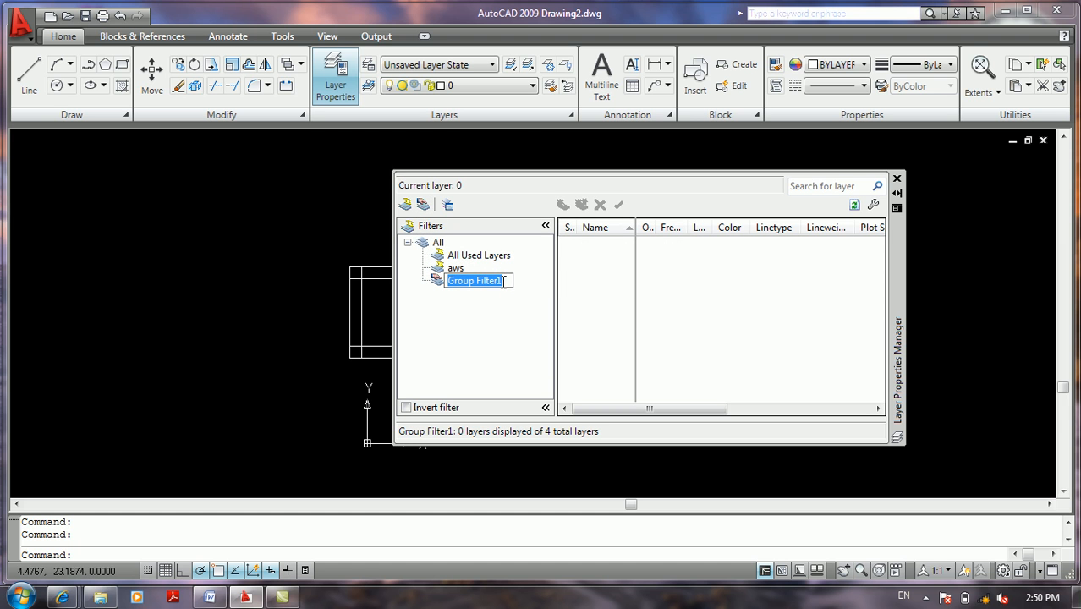
type("Doors")
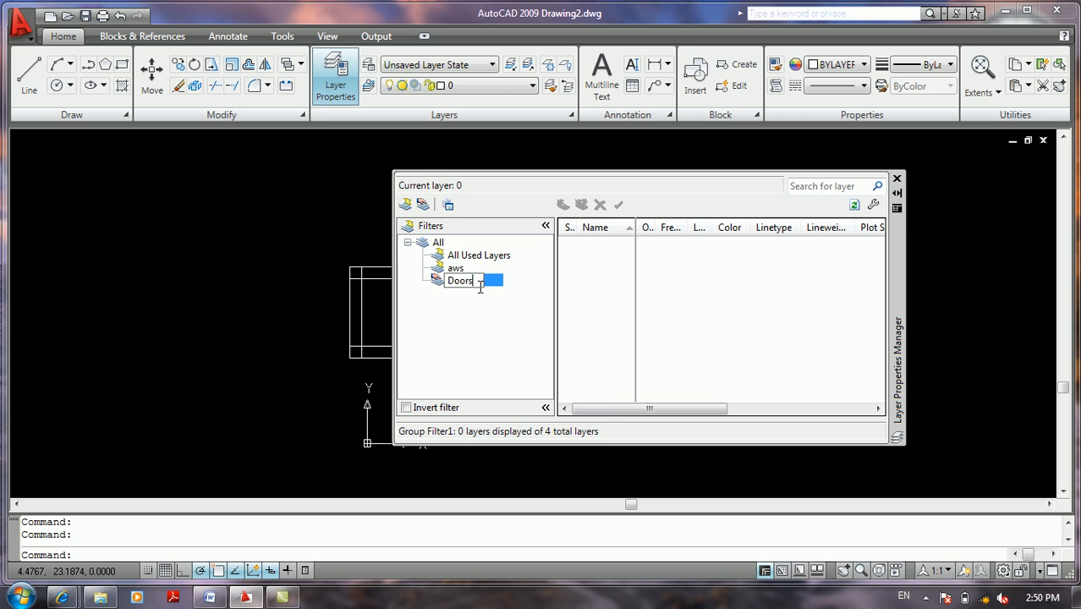
key("Return")
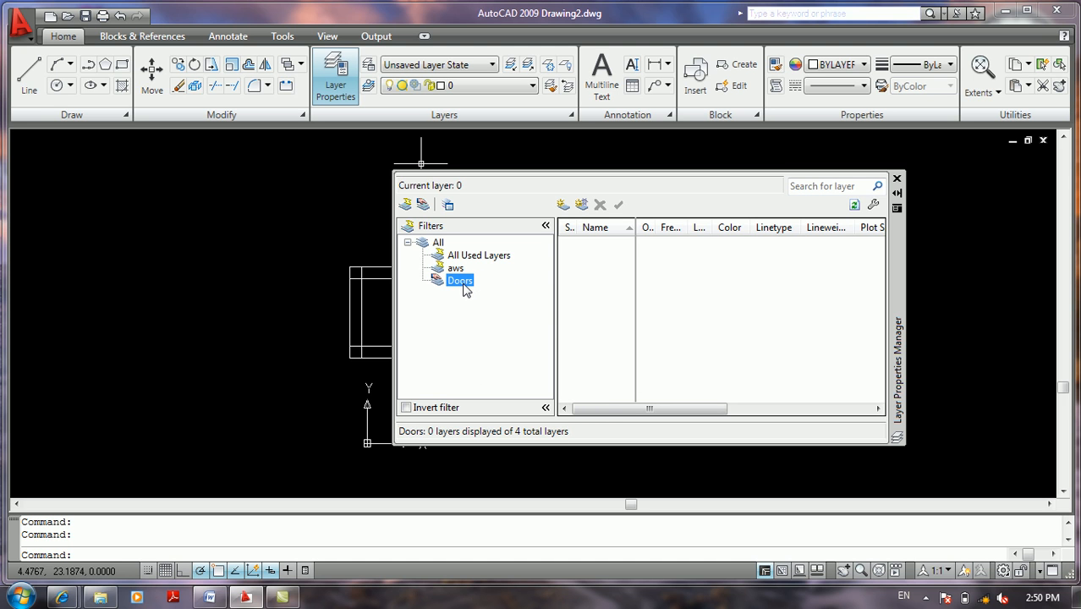
left_click(564, 206)
left_click(564, 205)
left_click(565, 206)
left_click(565, 206)
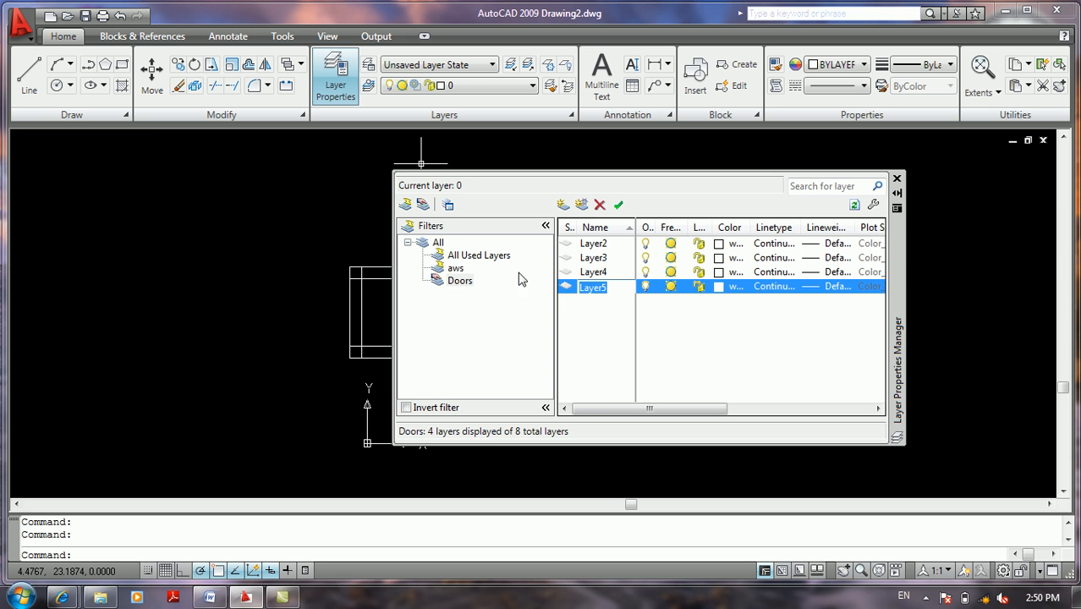
- Compare the layers listed under Doors and All, and view the Layer States Manager
left_click(470, 286)
left_click(437, 244)
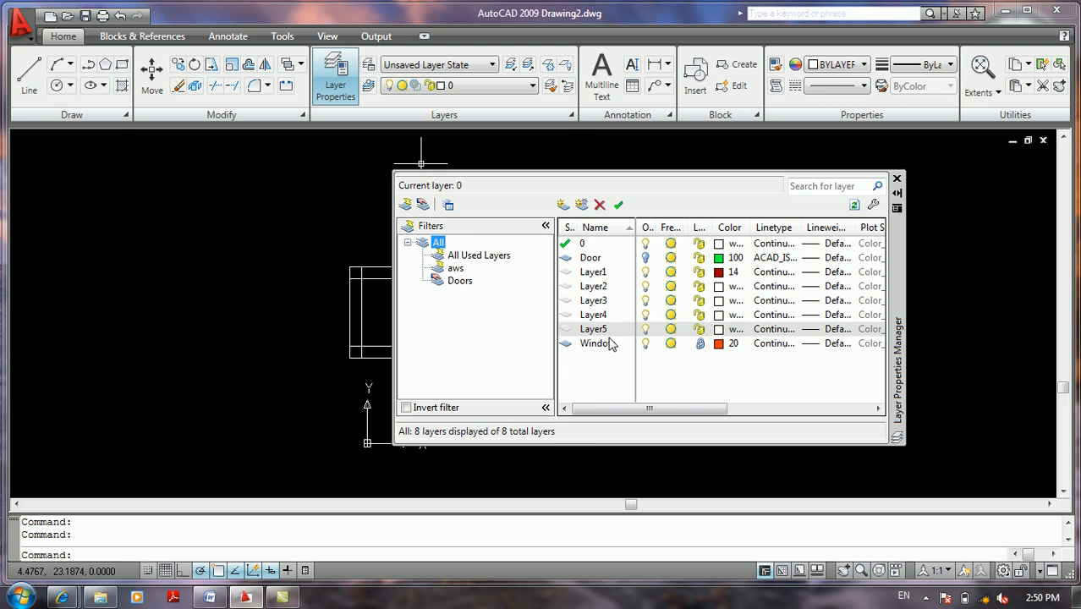
left_click(458, 285)
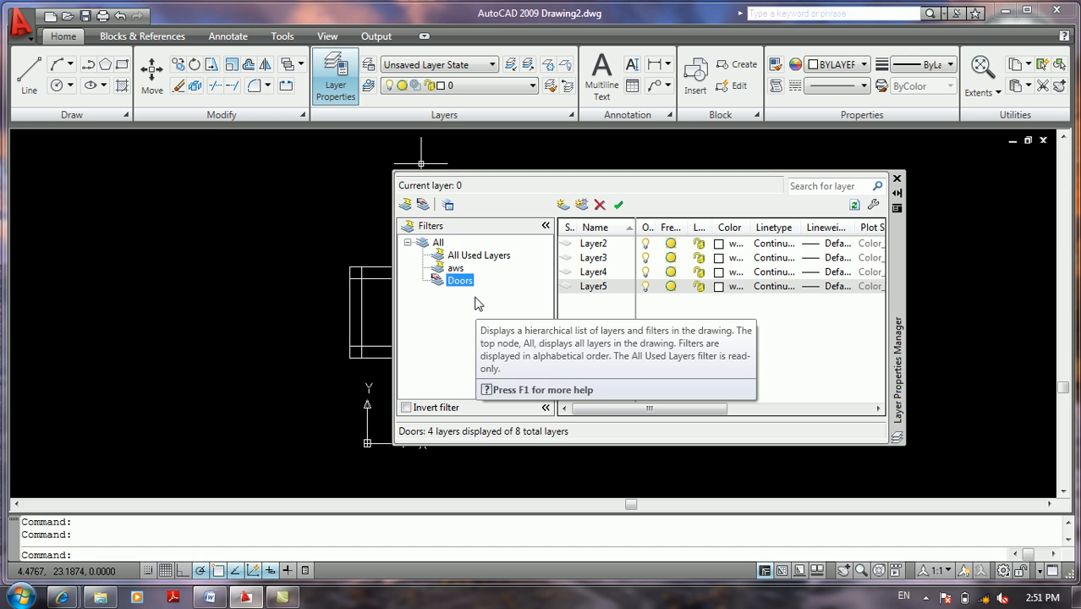
left_click(447, 206)
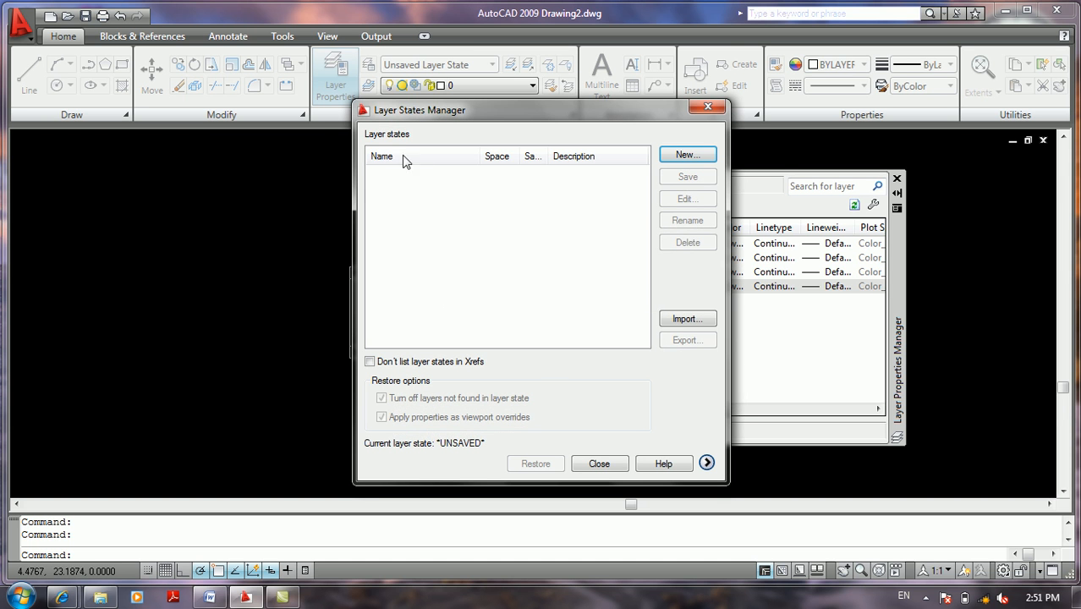
left_click(603, 470)
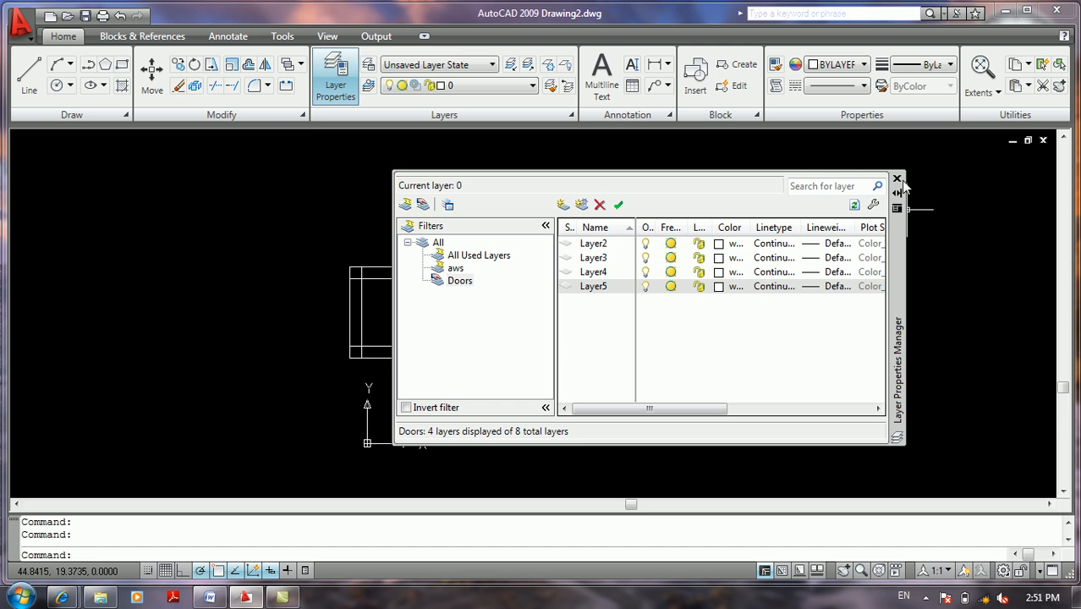
- Close the Layer Properties Manager
left_click(898, 180)
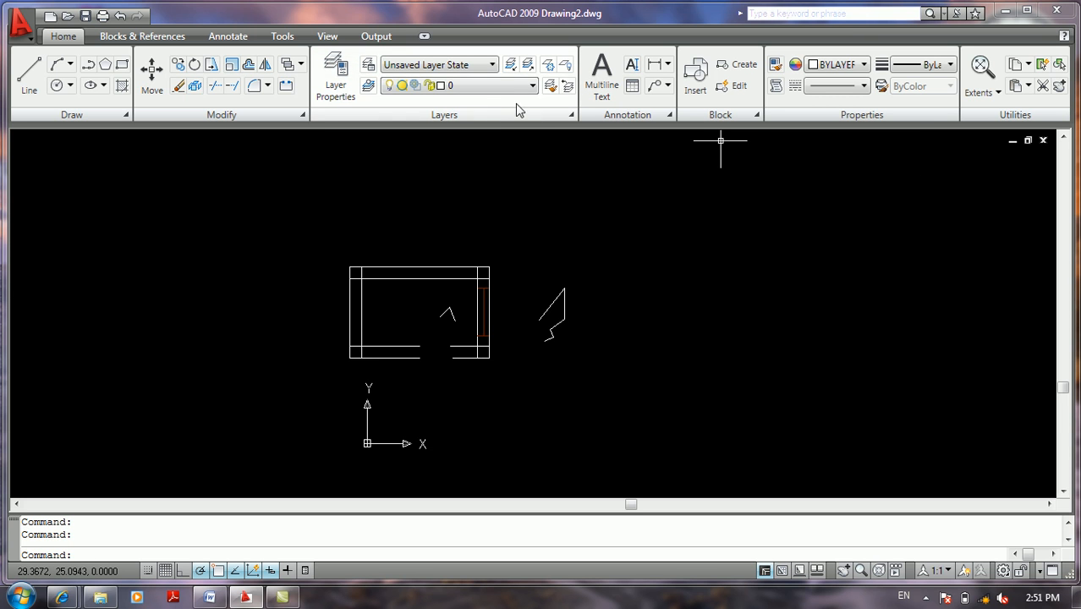
left_click(368, 86)
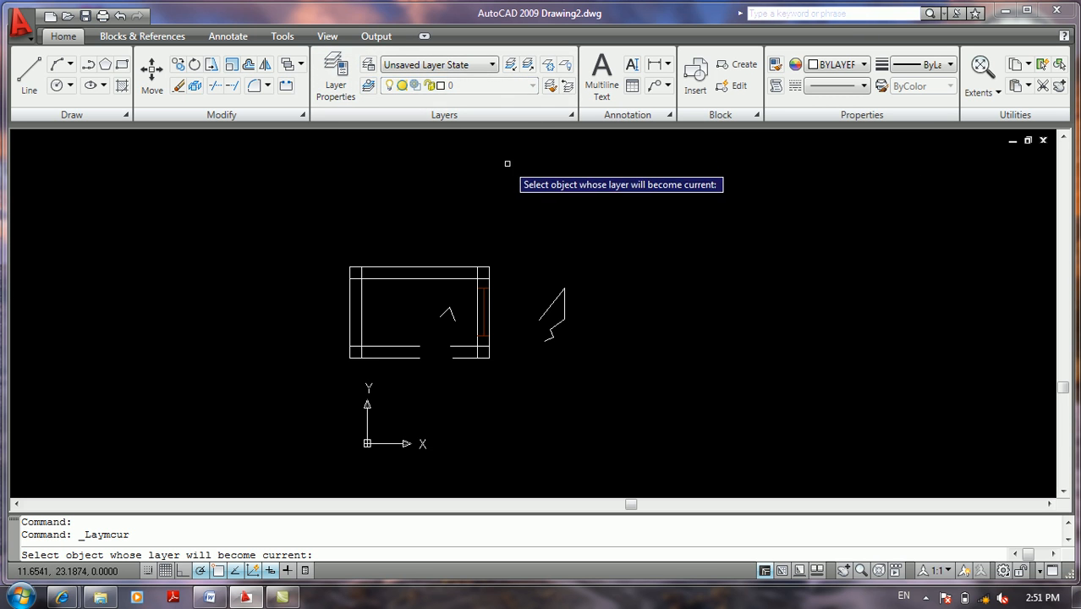
key("Escape")
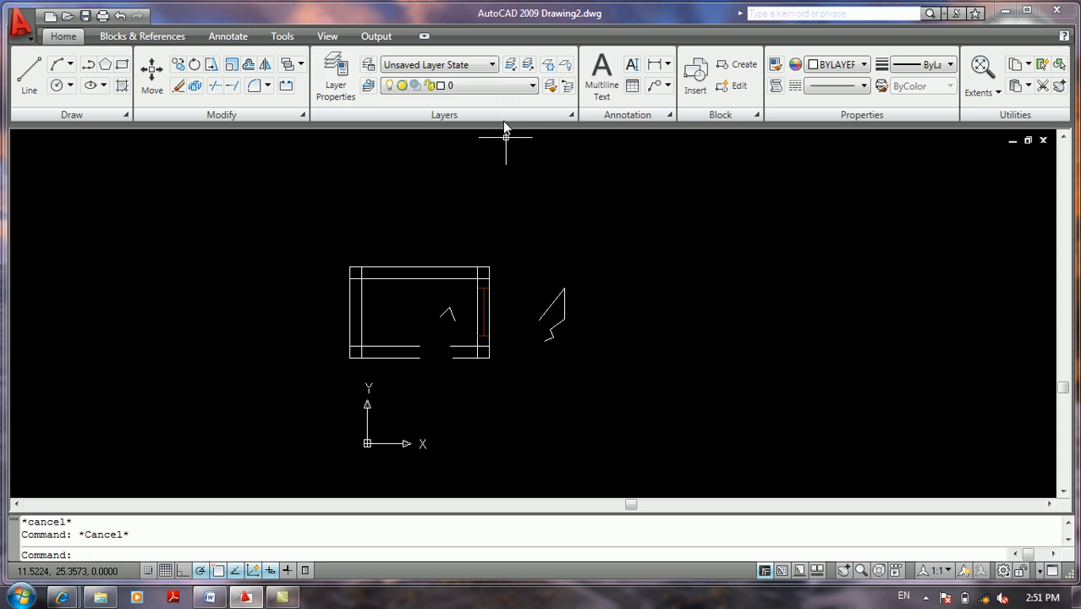
left_click(548, 87)
left_click(521, 197)
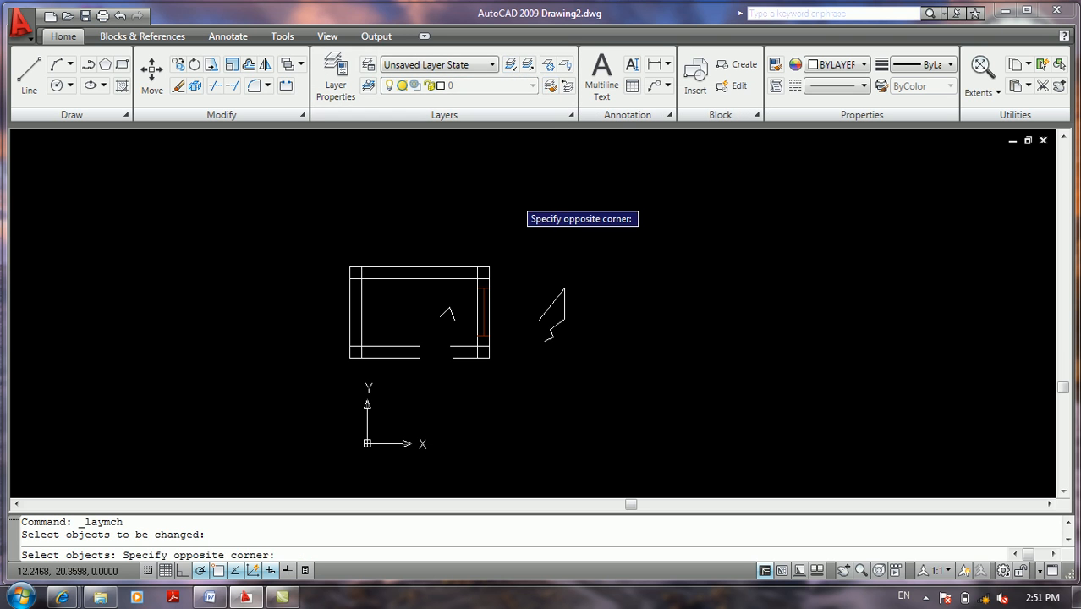
left_click(515, 198)
key("Escape")
key("Escape")
key("Escape")
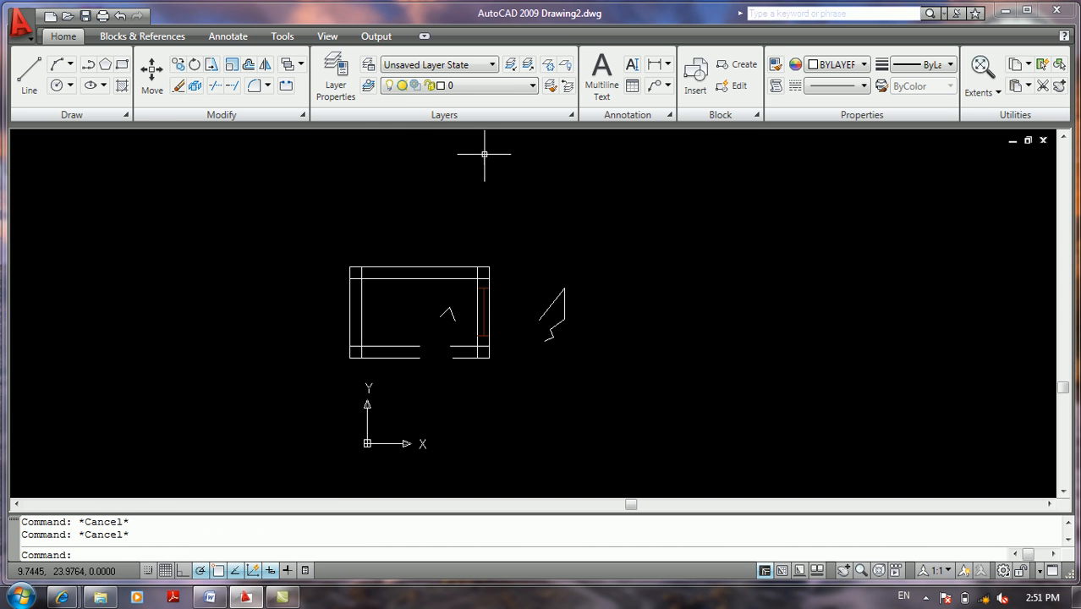
left_click(369, 66)
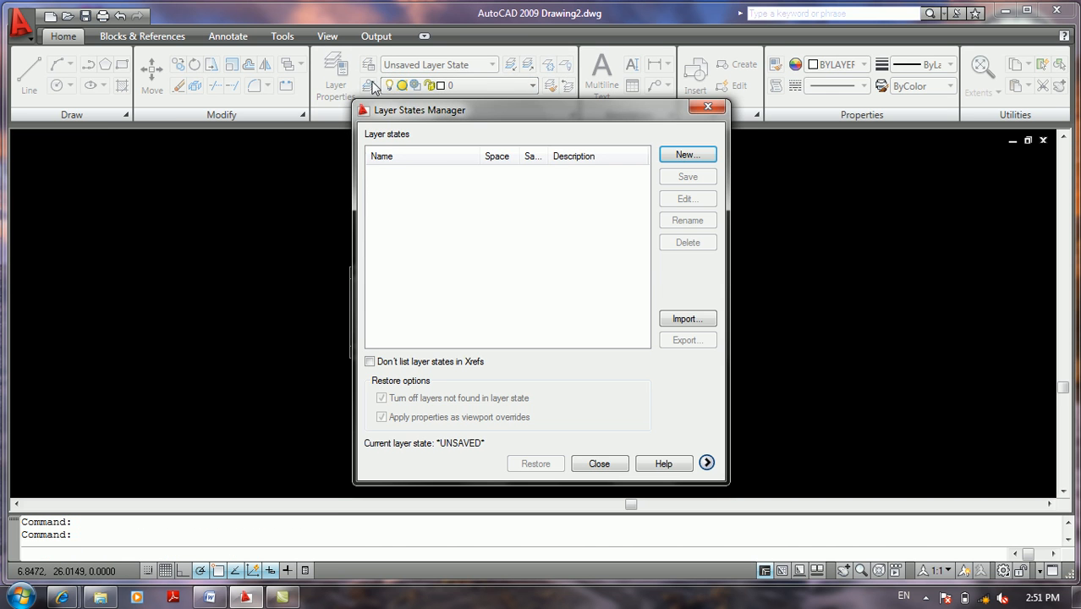
left_click(695, 108)
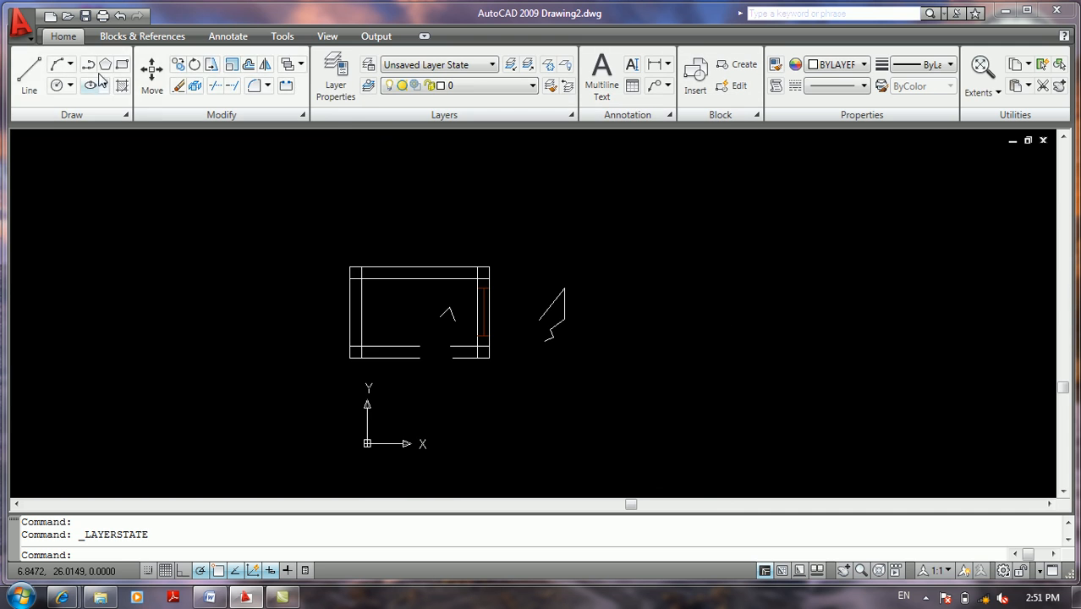
- Create a new layer state named gh in the Layer States Manager, leaving its description empty
left_click(20, 32)
mouse_move(49, 126)
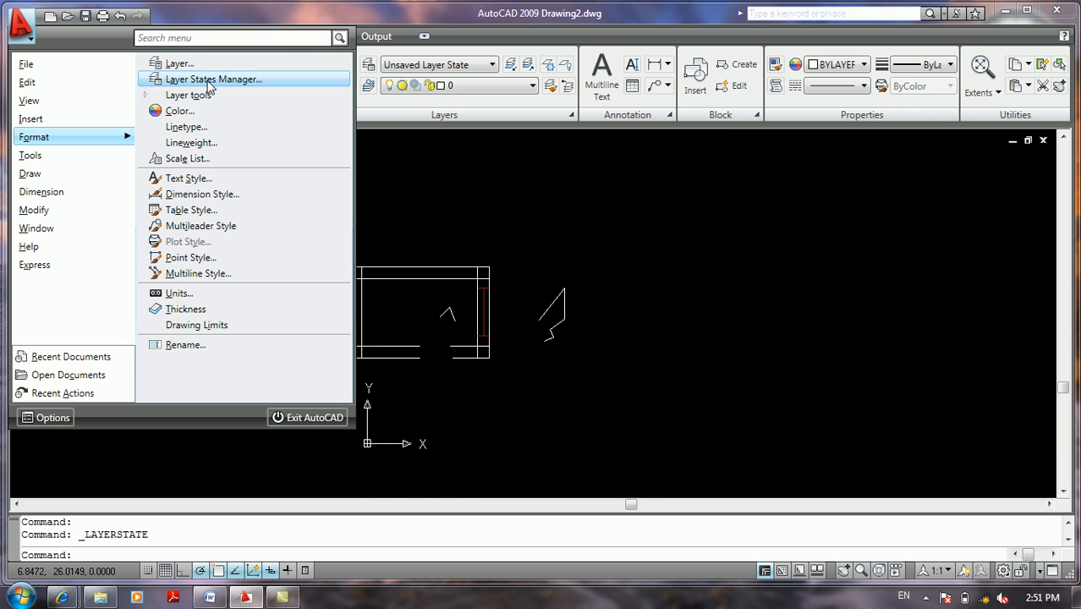
left_click(206, 80)
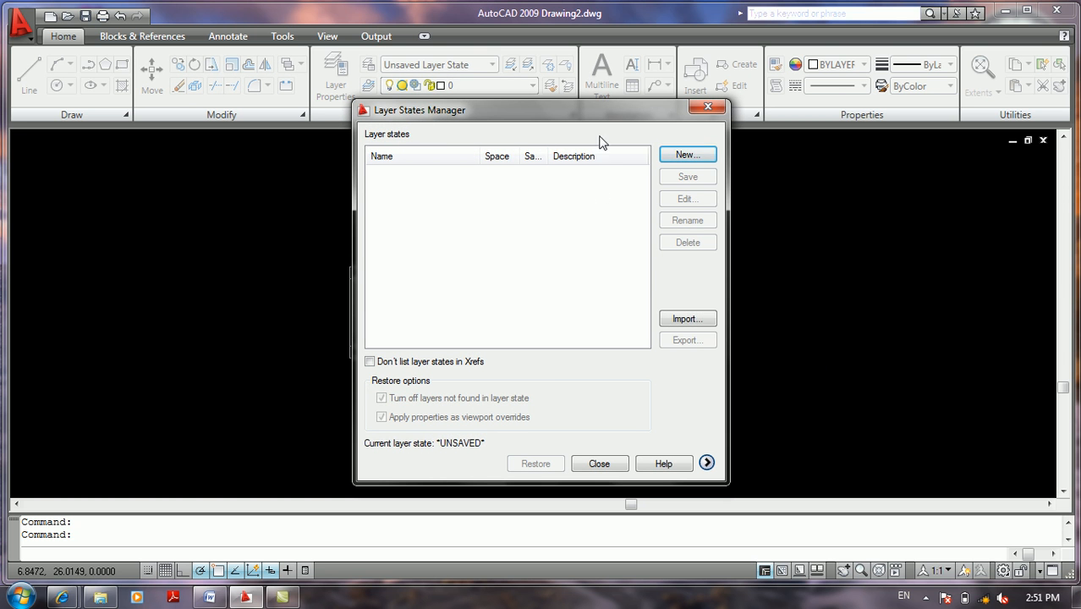
left_click(687, 154)
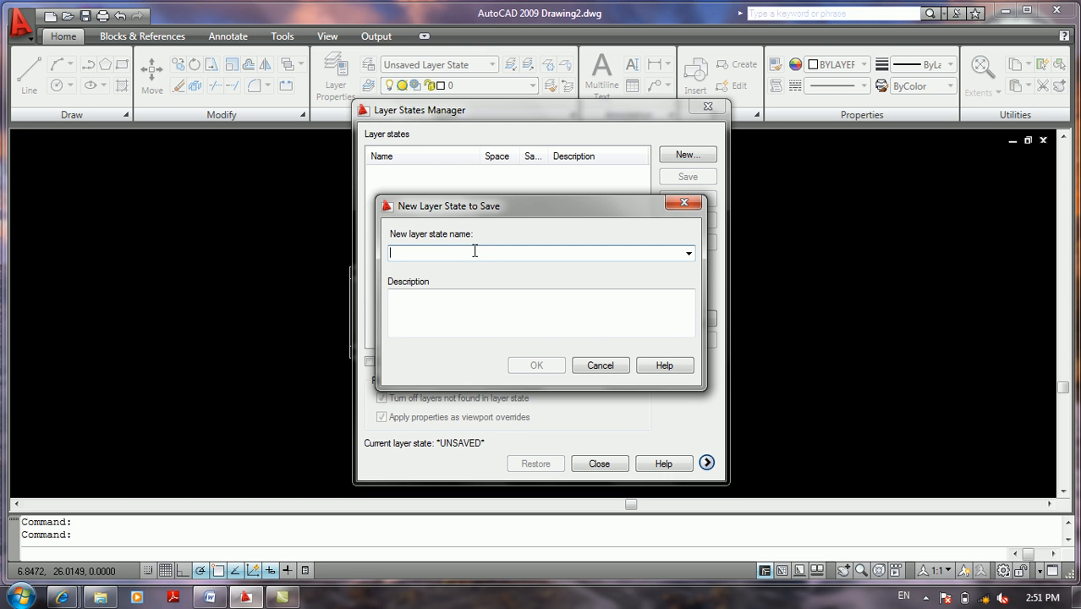
type("gh")
left_click(443, 298)
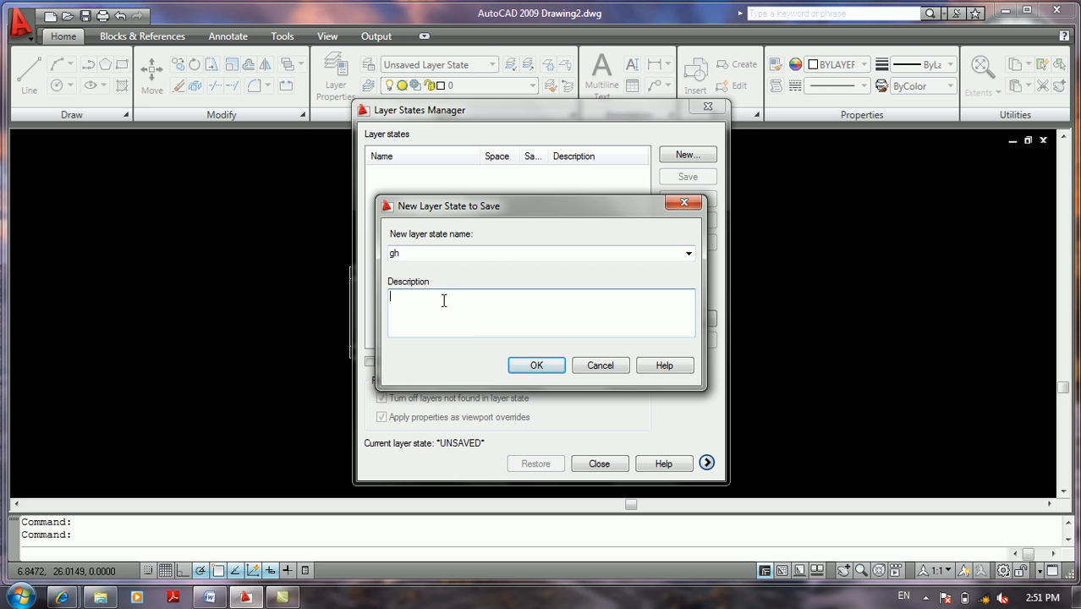
left_click(516, 365)
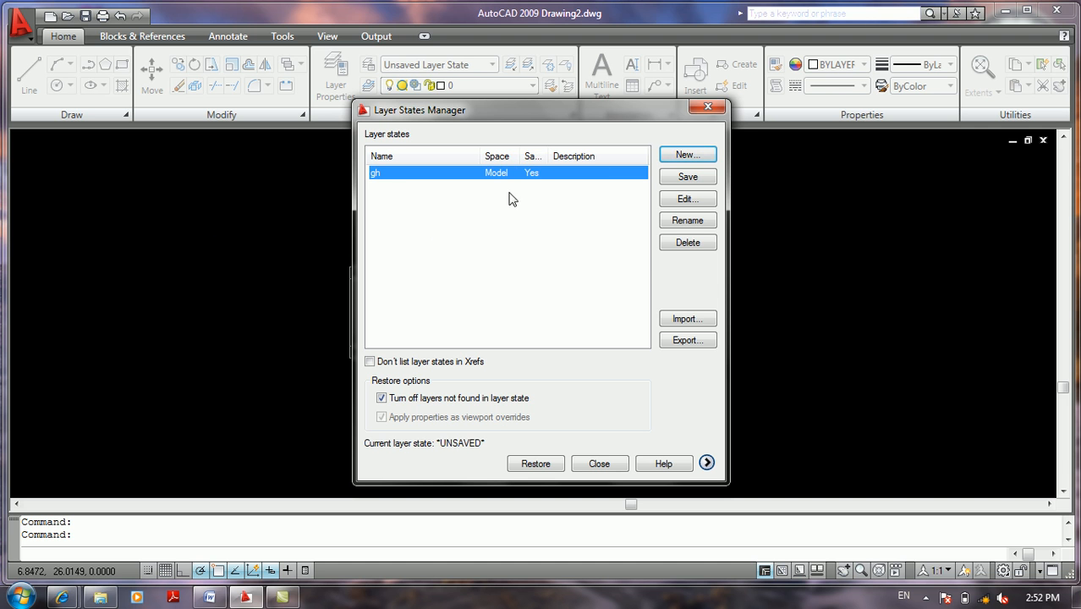
- Save the gh layer state again, overwriting its stored version
left_click(588, 172)
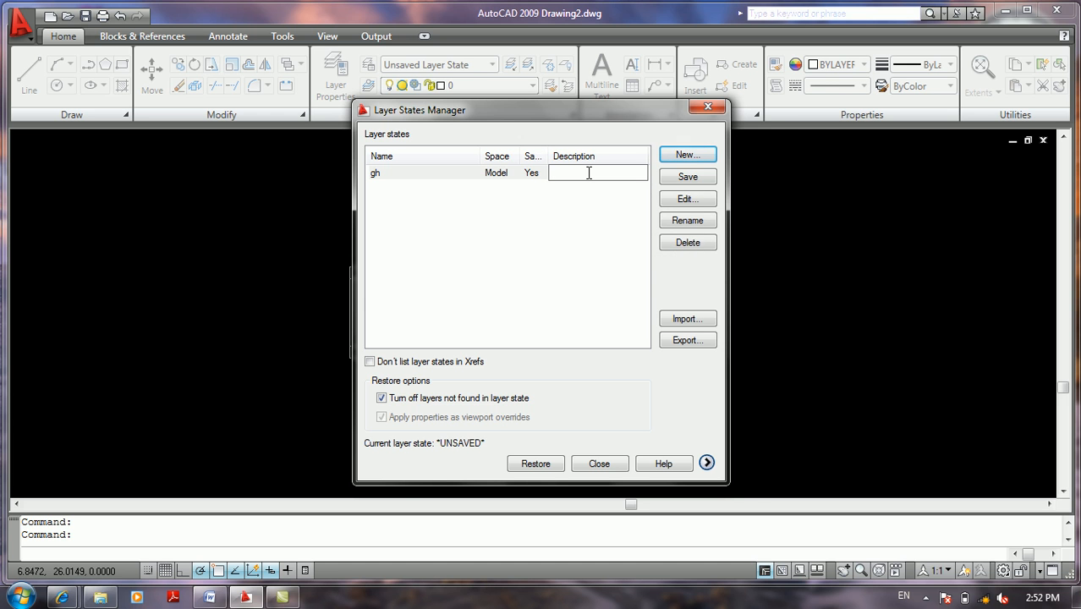
left_click(548, 233)
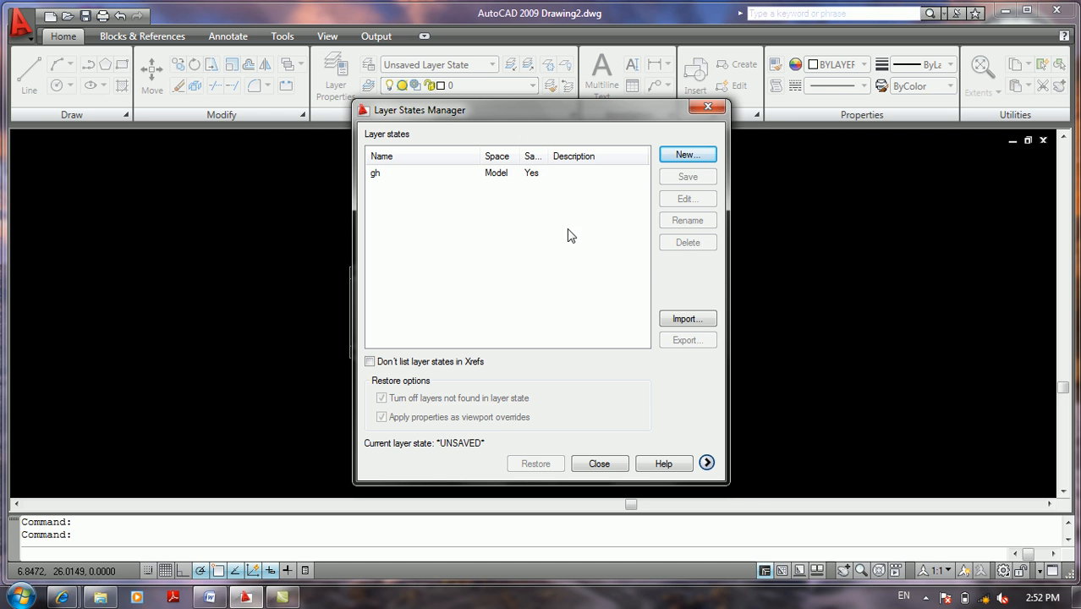
left_click(511, 174)
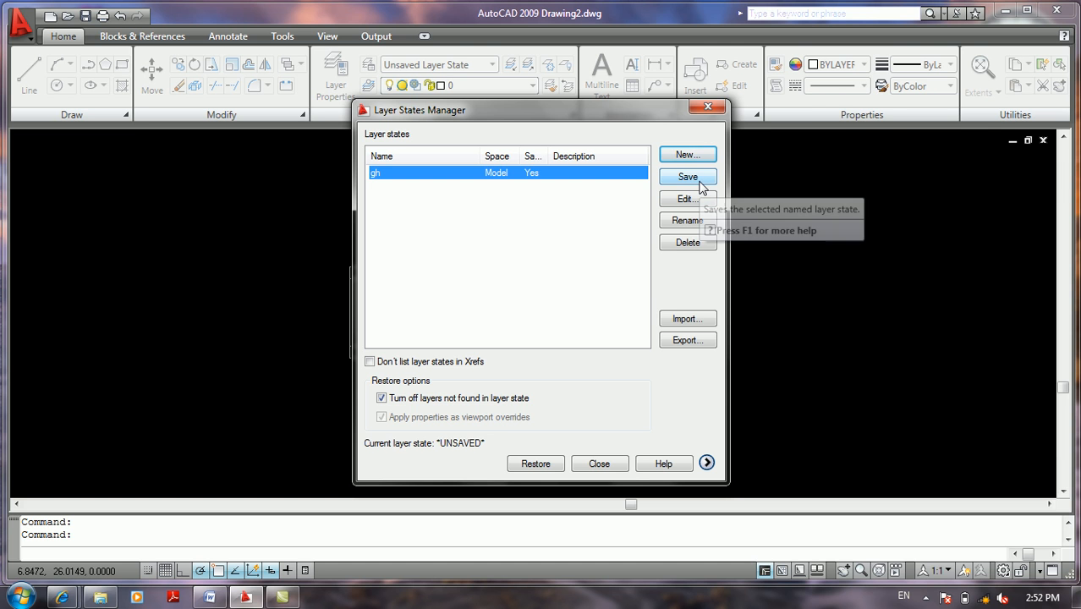
left_click(696, 178)
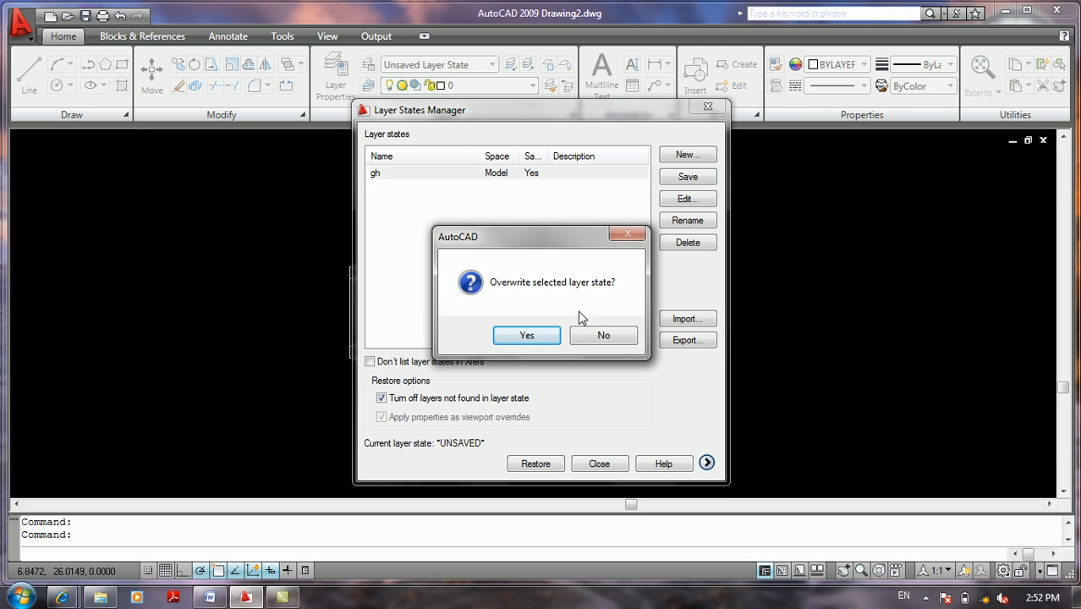
left_click(529, 336)
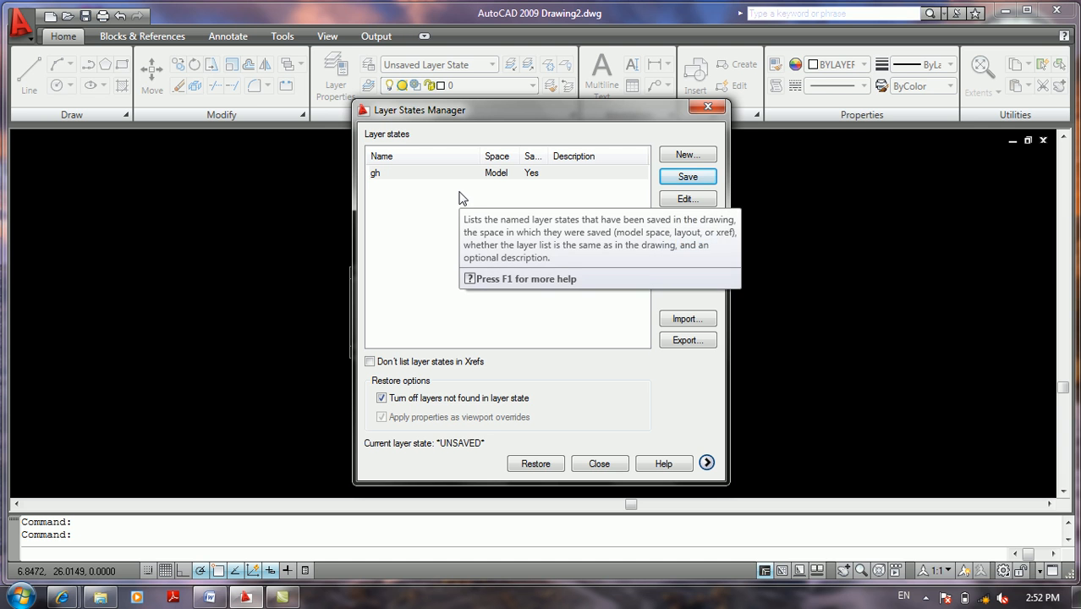
- Export the gh layer state to the Desktop as gh.las and close the Layer States Manager
left_click(692, 341)
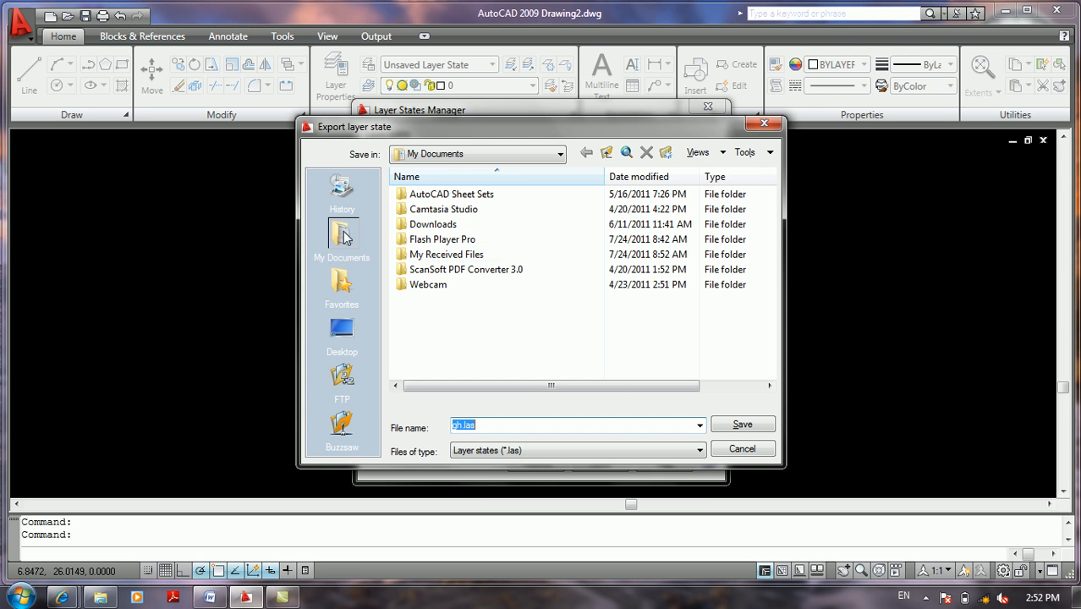
left_click(343, 331)
double_click(494, 424)
left_click(743, 425)
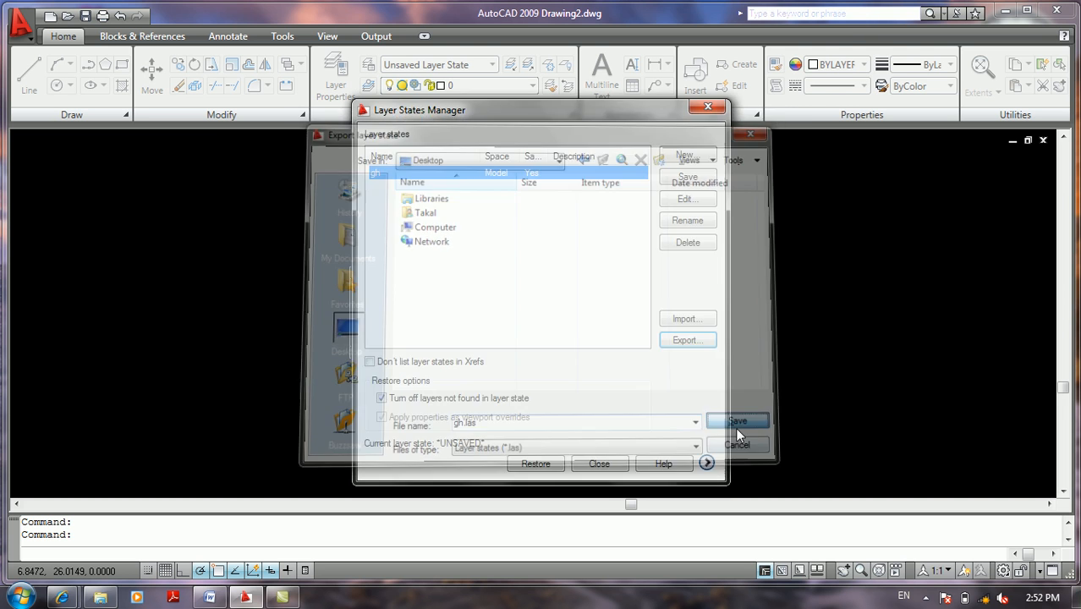
left_click(599, 464)
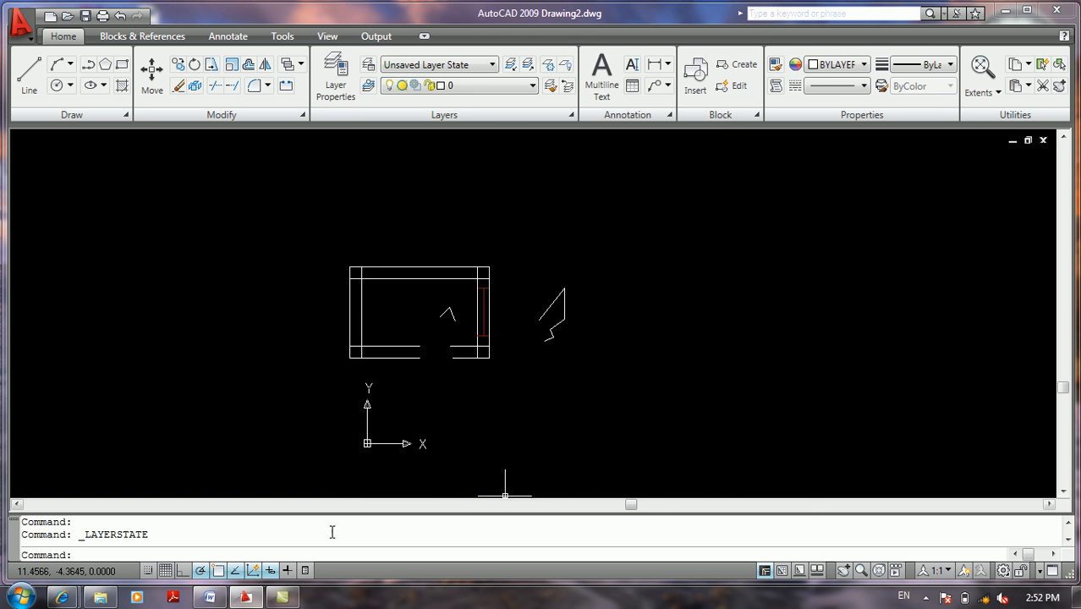
- Switch to the desktop and examine the layer entries in the exported gh file in Notepad
left_click(248, 597)
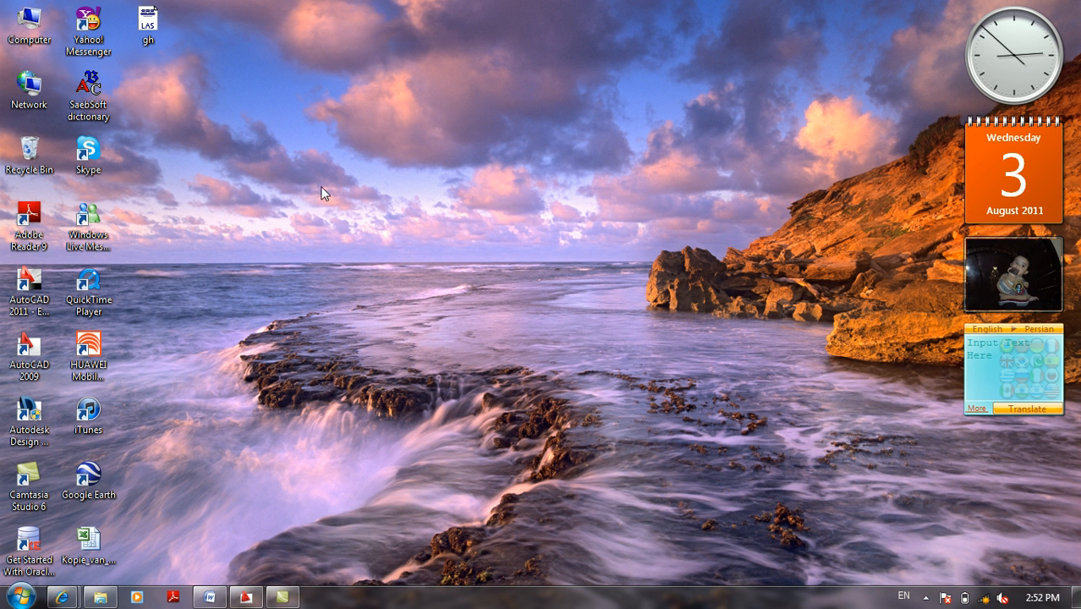
double_click(148, 21)
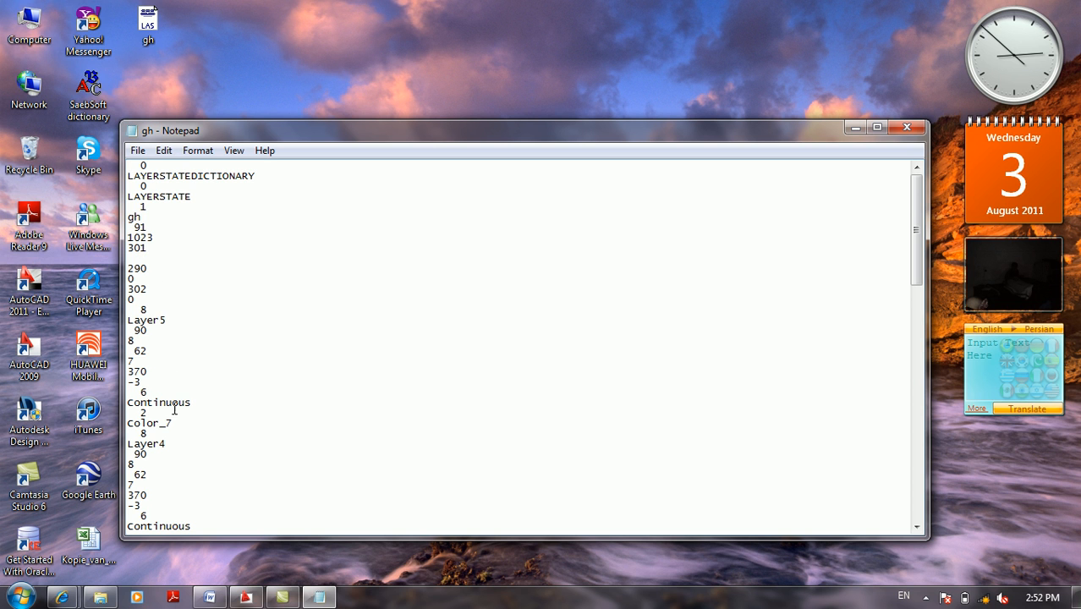
scroll(188, 430, "down", 20)
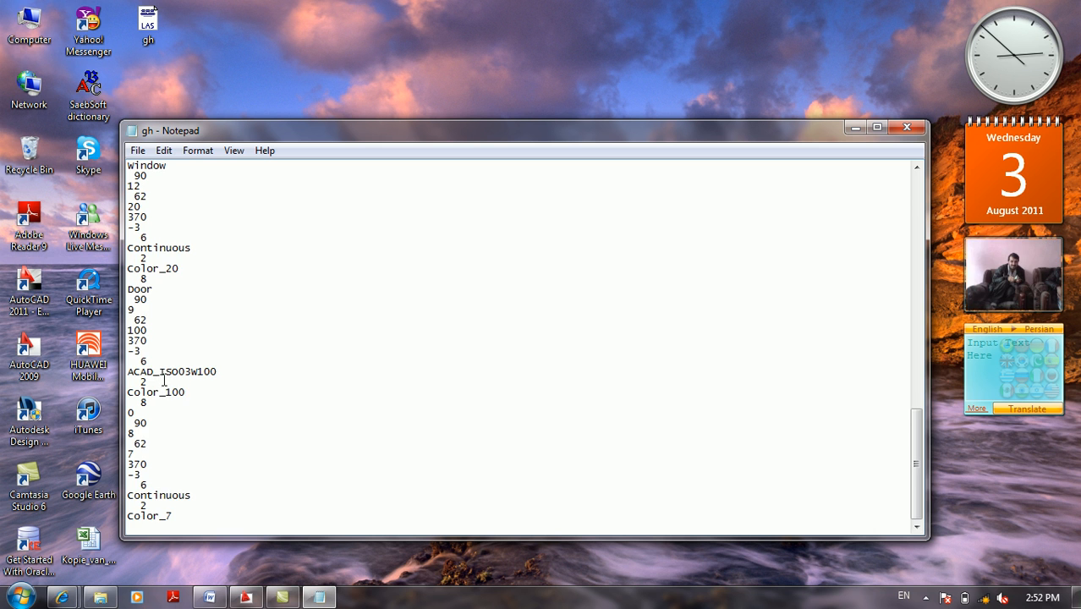
scroll(234, 318, "up", 20)
scroll(271, 297, "up", 6)
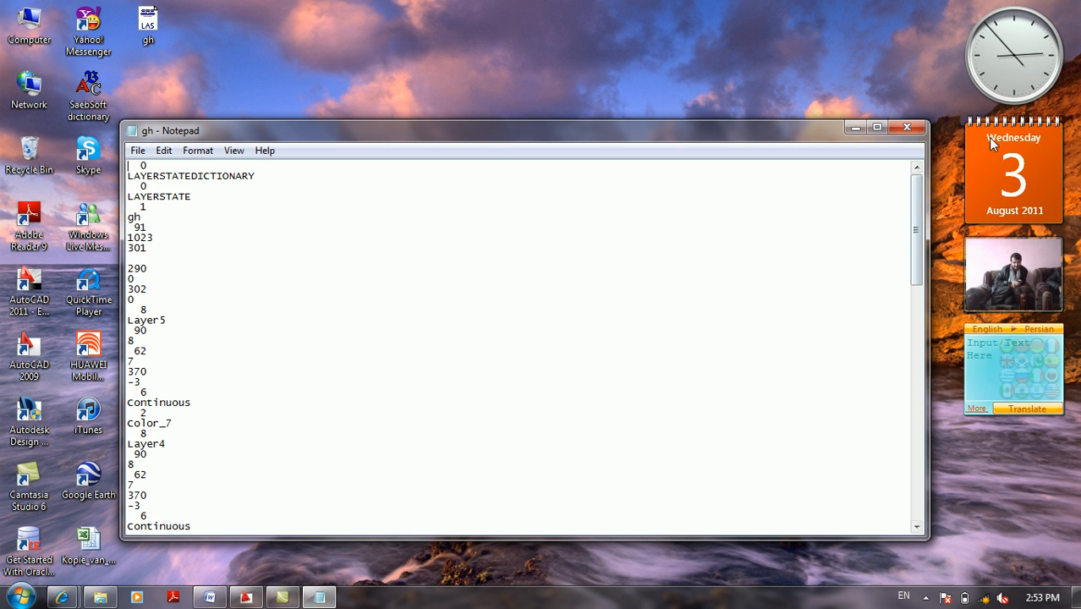
left_click(907, 126)
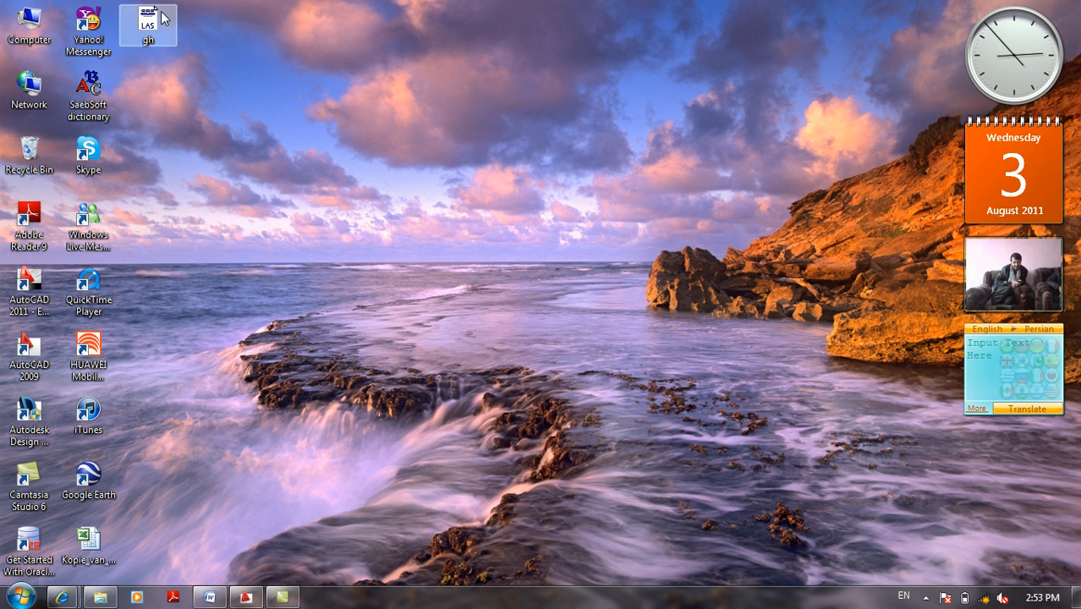
- Return to AutoCAD, delete the gh layer state and close the Layer States Manager
left_click(245, 598)
left_click(651, 170)
left_click(369, 66)
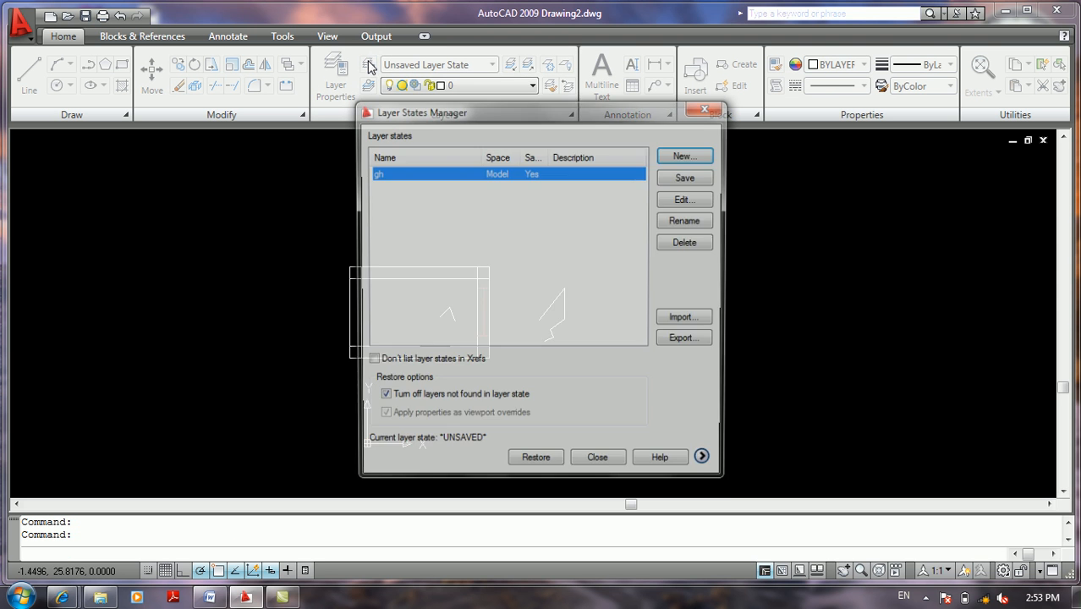
left_click(677, 245)
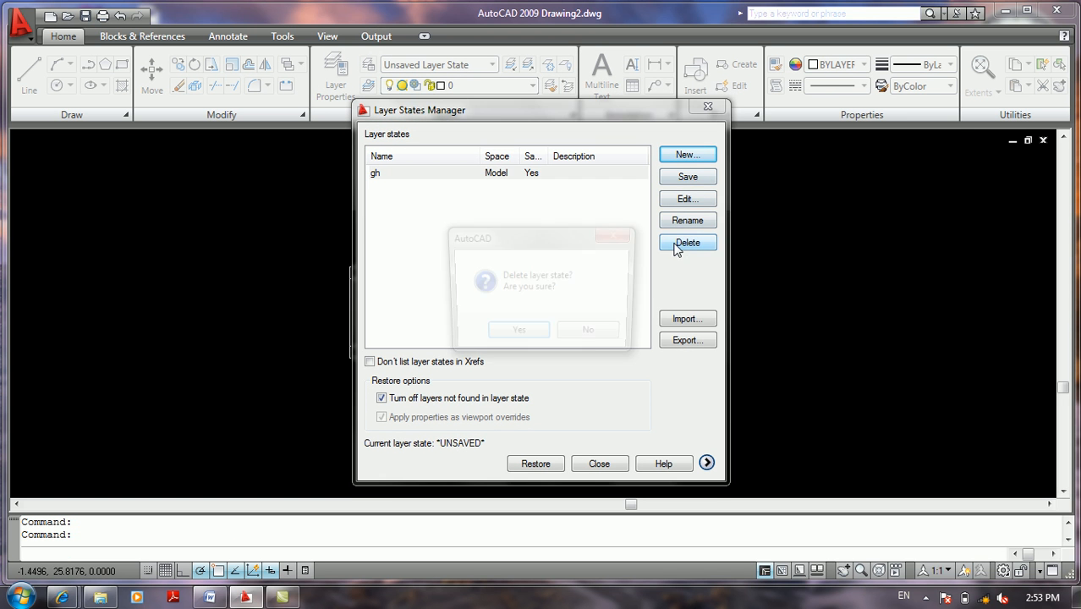
left_click(519, 337)
left_click(599, 464)
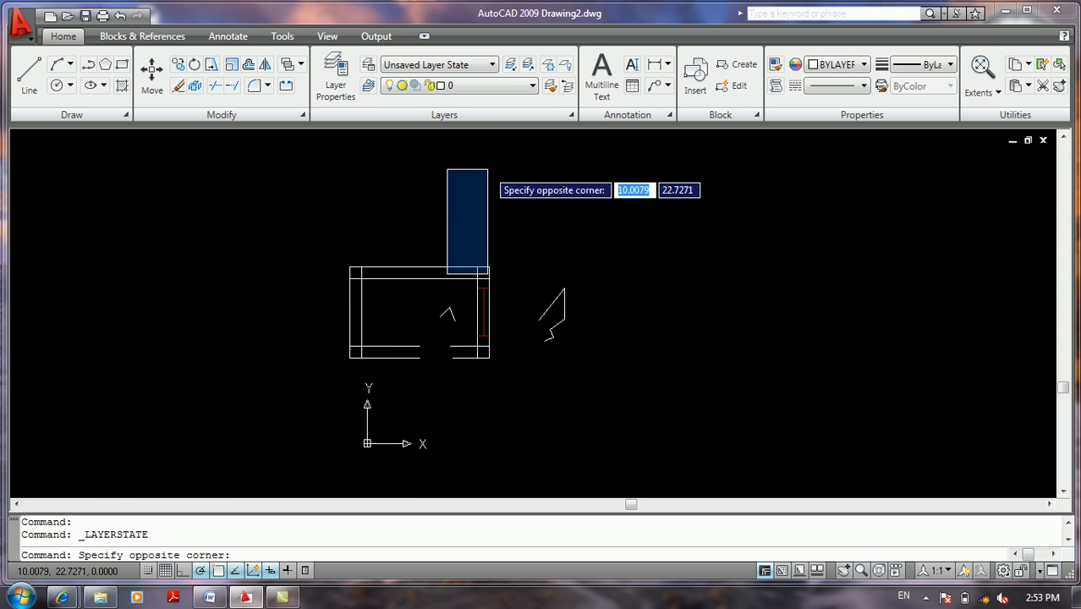
left_click(489, 170)
left_click(483, 172)
left_click(482, 173)
middle_click_drag(287, 193, 350, 205)
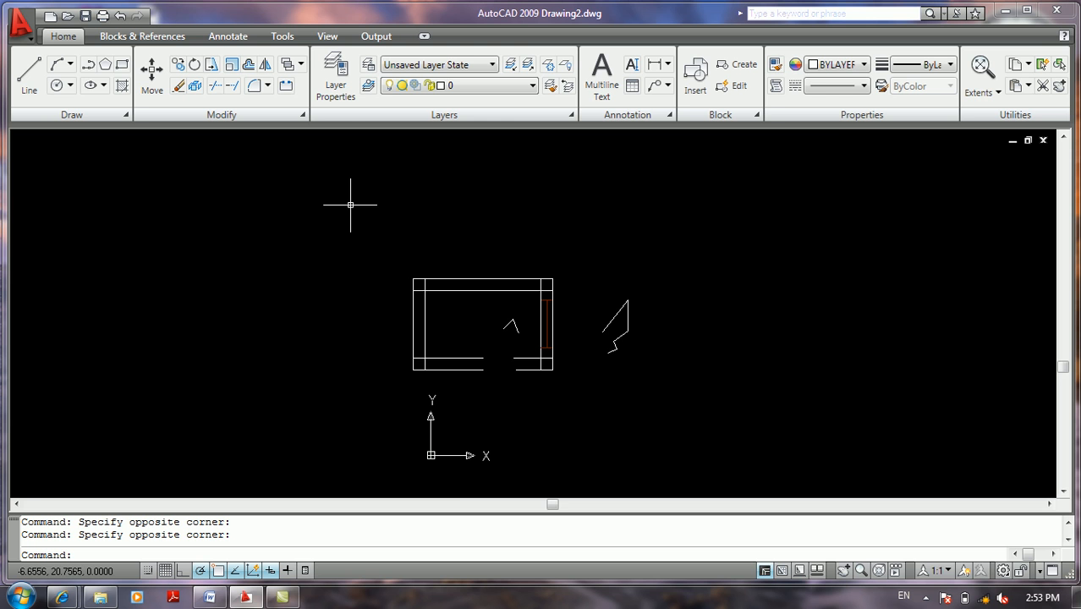
middle_click_drag(511, 198, 582, 201)
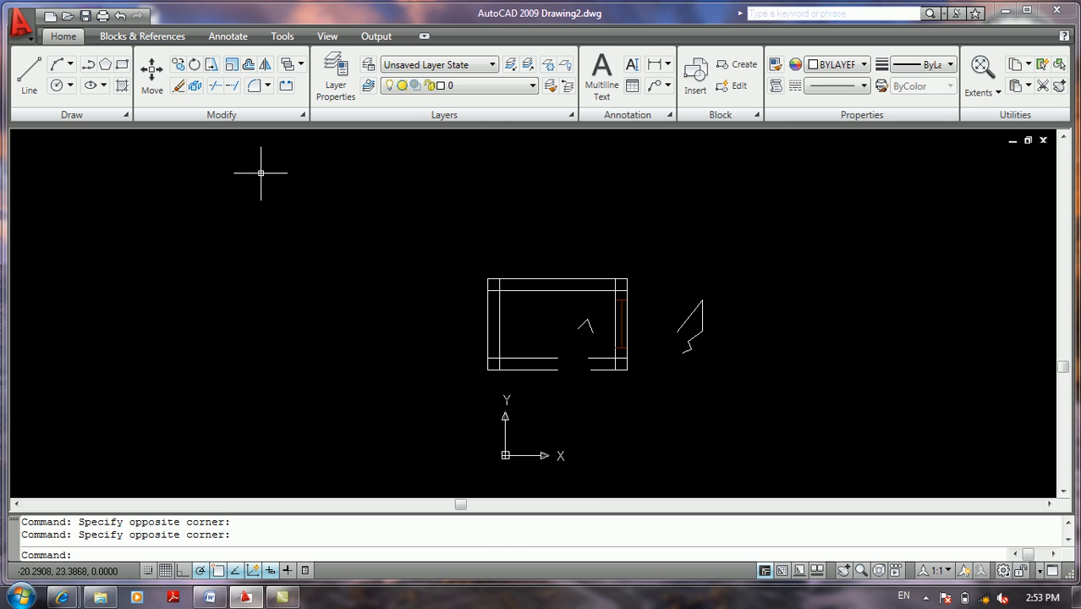
- Import the gh layer state from the Desktop, using the Layer states (*.las) file type, and restore it
left_click(368, 65)
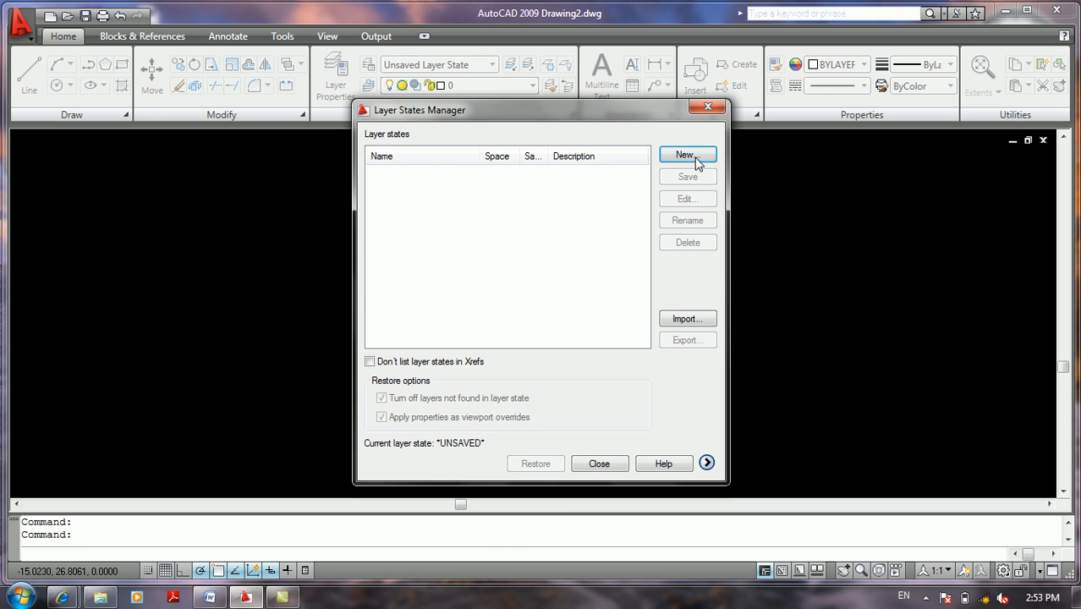
left_click(674, 318)
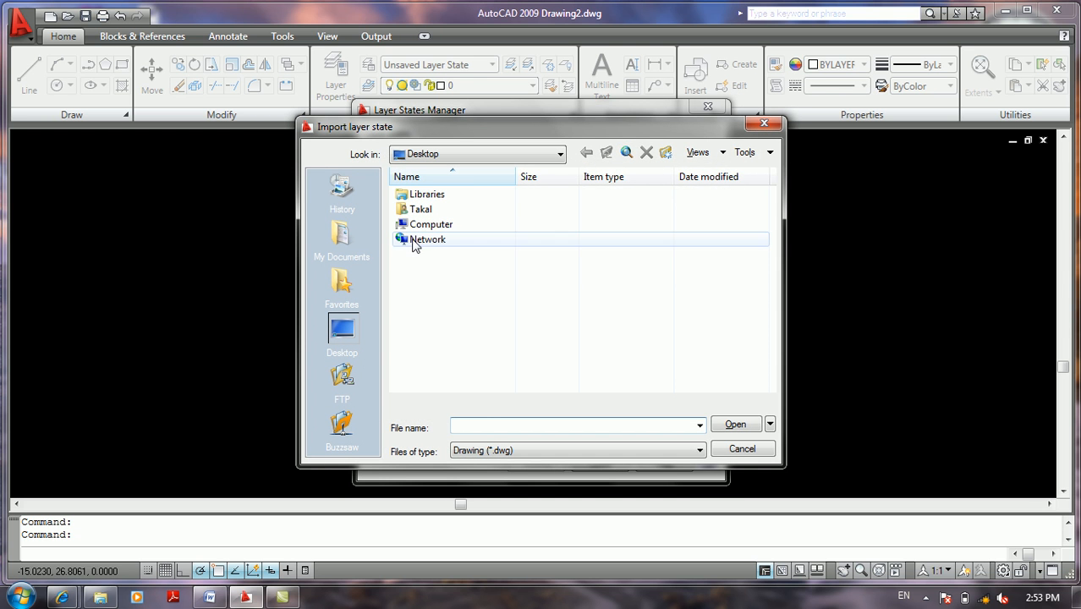
left_click(495, 451)
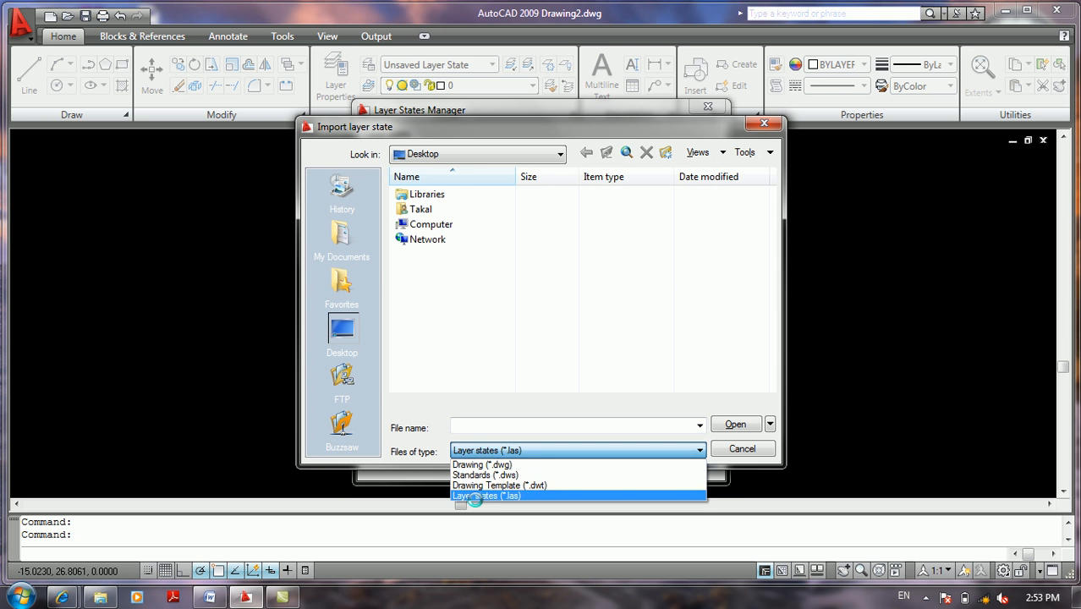
left_click(479, 496)
left_click(414, 254)
left_click(719, 425)
left_click(560, 331)
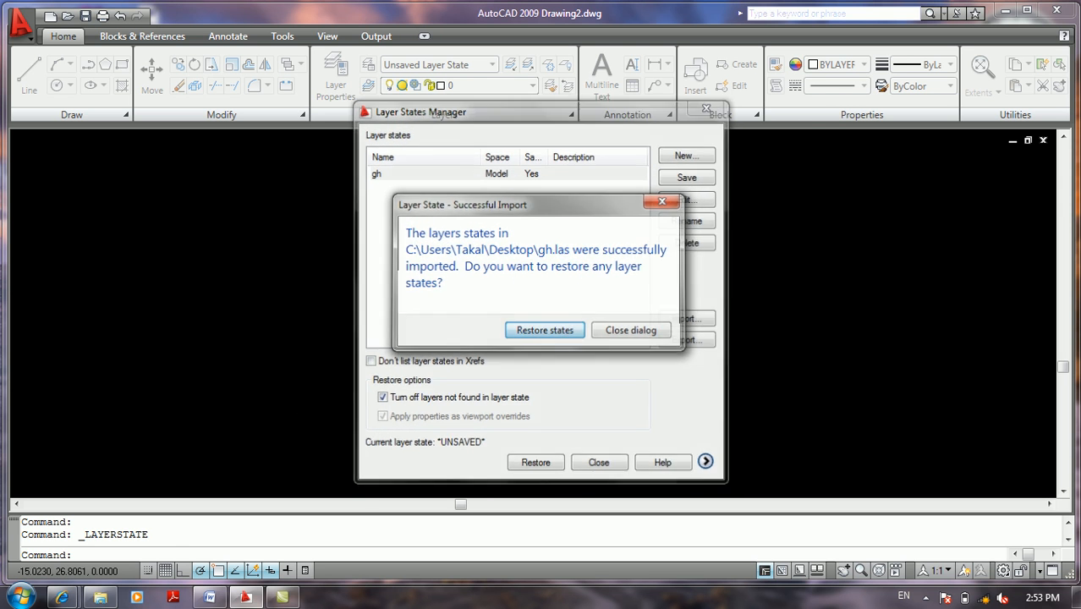
left_click(398, 212)
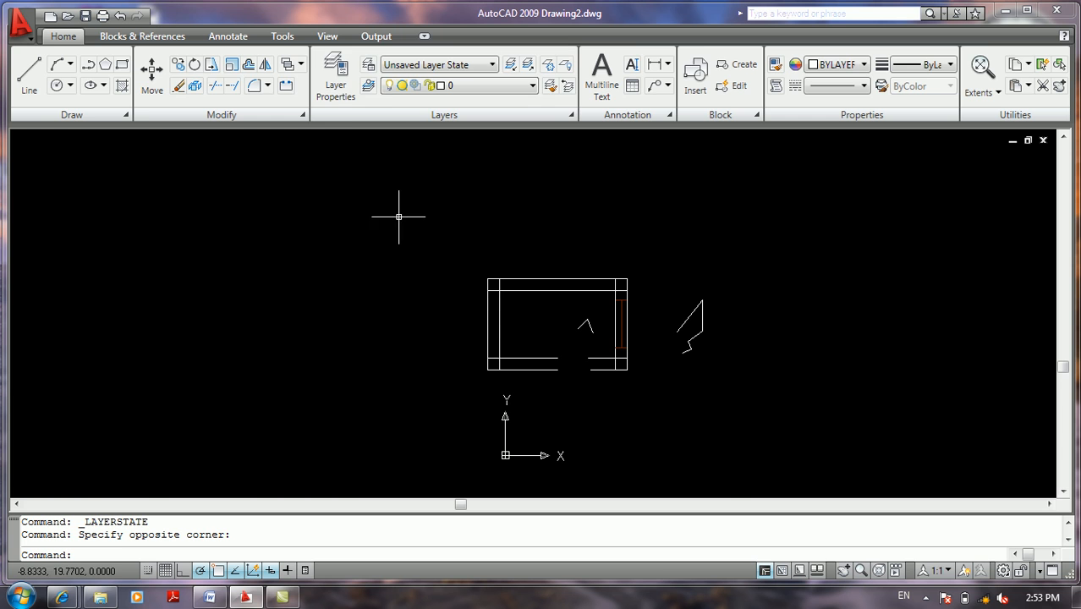
- Review the saved layer states, then browse the layer filter tree, including All Used Layers and aws, in the Layer Properties Manager
left_click(368, 64)
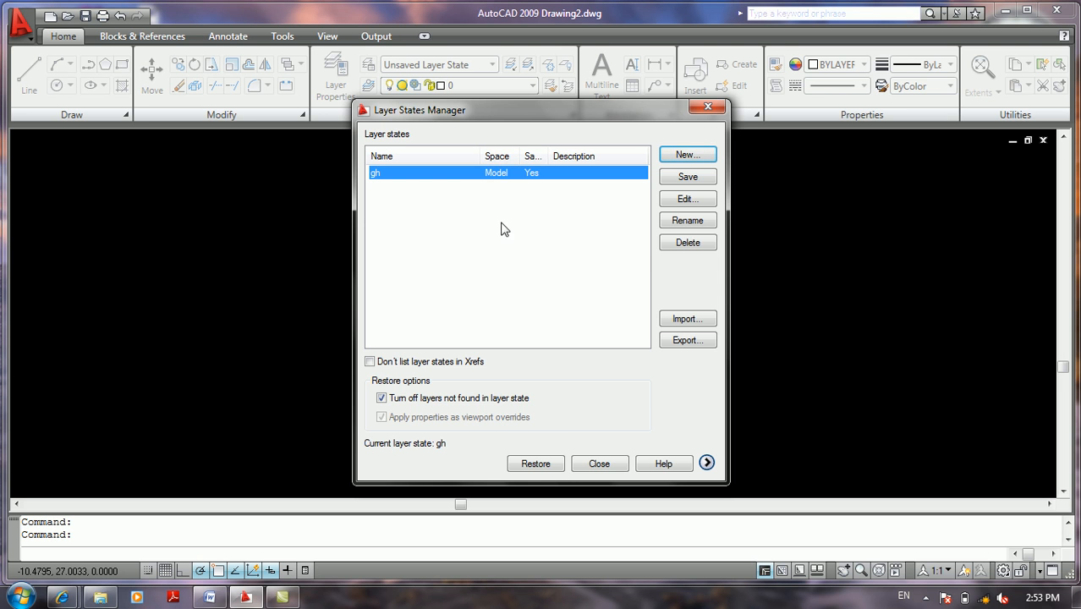
left_click(587, 464)
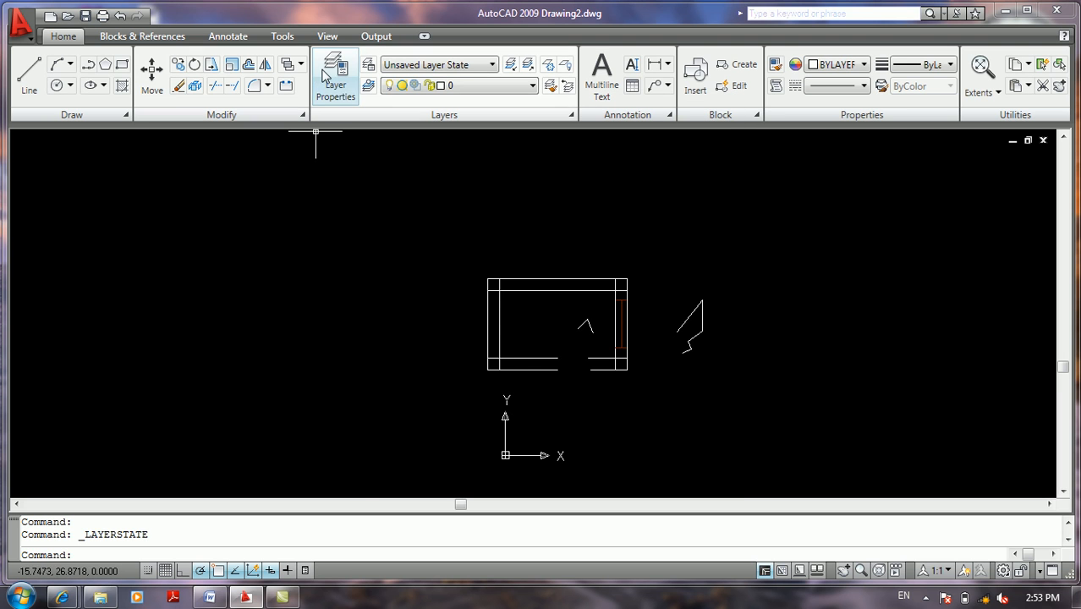
left_click(332, 76)
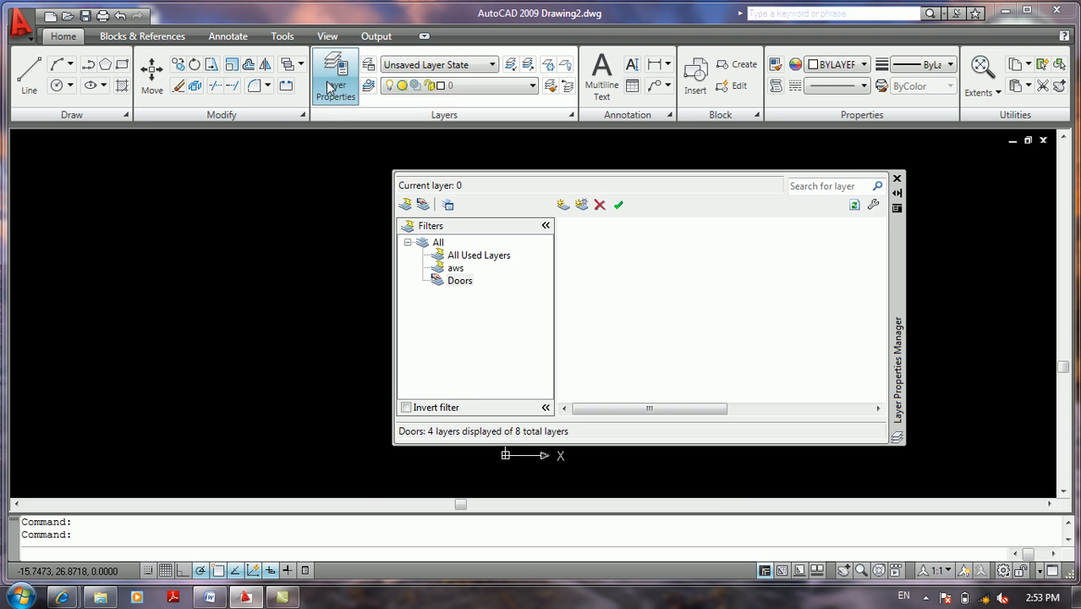
left_click(439, 244)
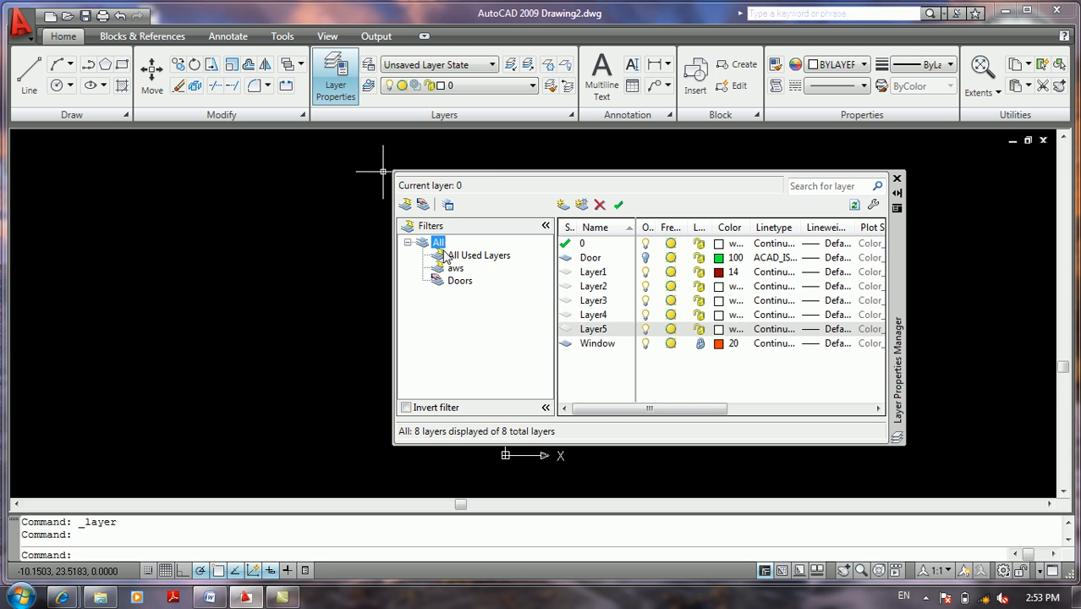
left_click(474, 255)
left_click(453, 268)
left_click(410, 243)
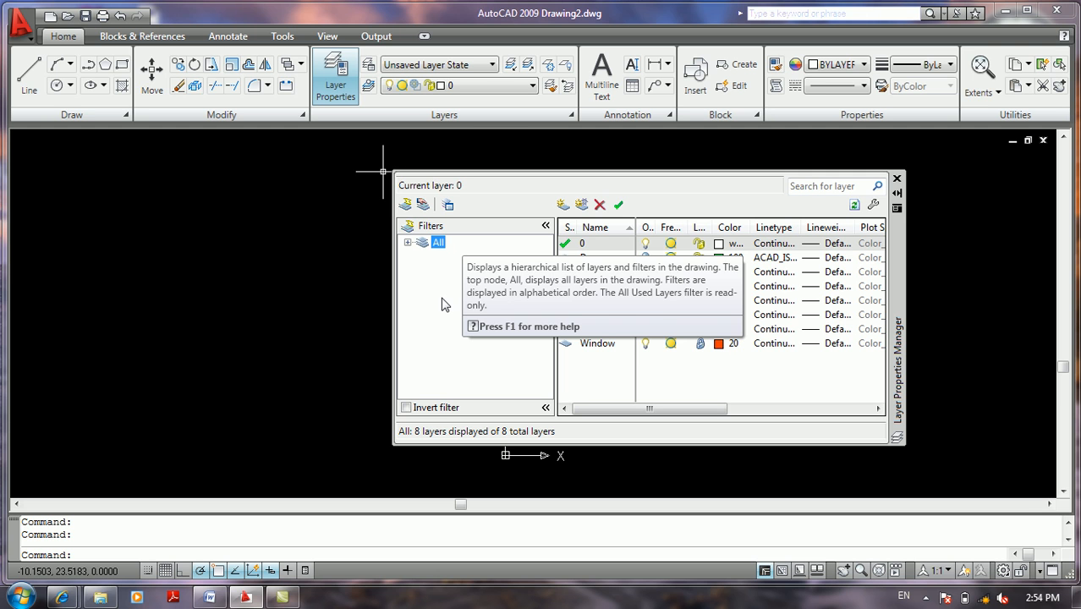
left_click(407, 243)
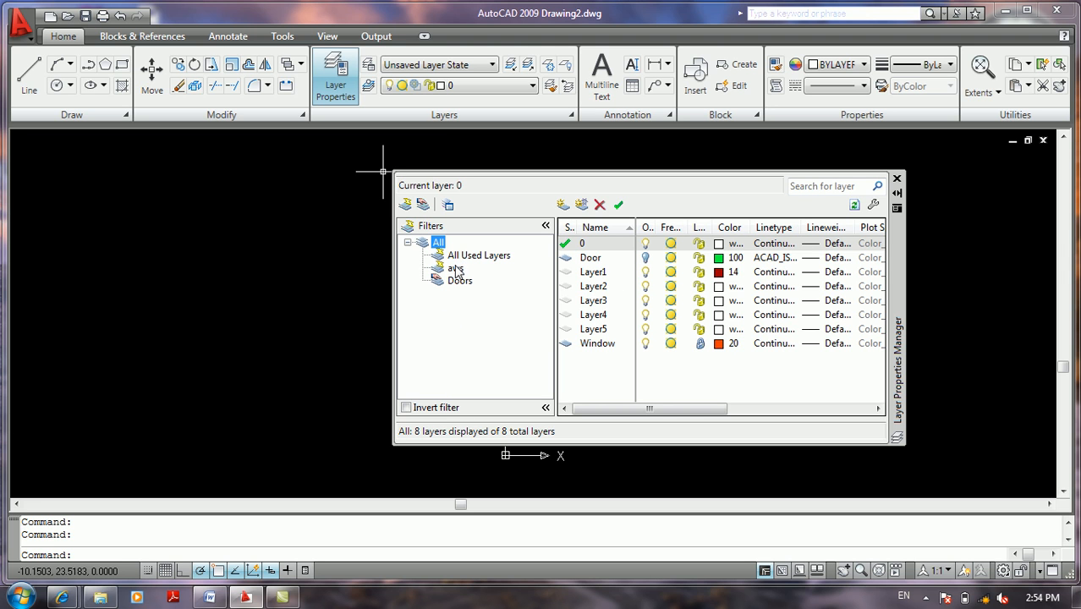
- Filter the layer list to All Used Layers, invert the filter and turn the inversion back off, and close the Layer Properties Manager
left_click(479, 255)
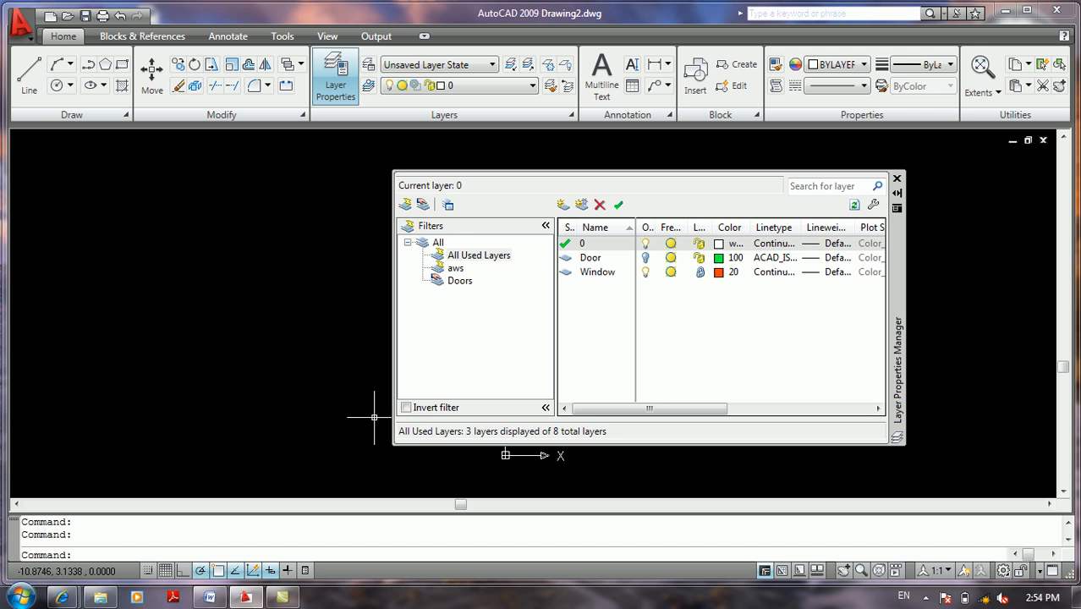
left_click(406, 407)
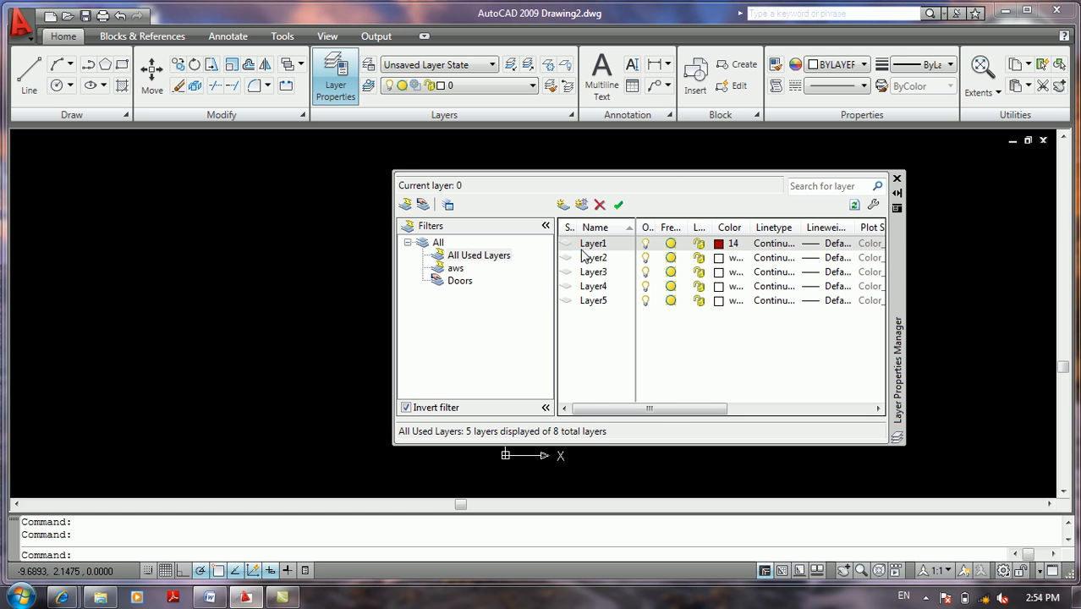
left_click(406, 407)
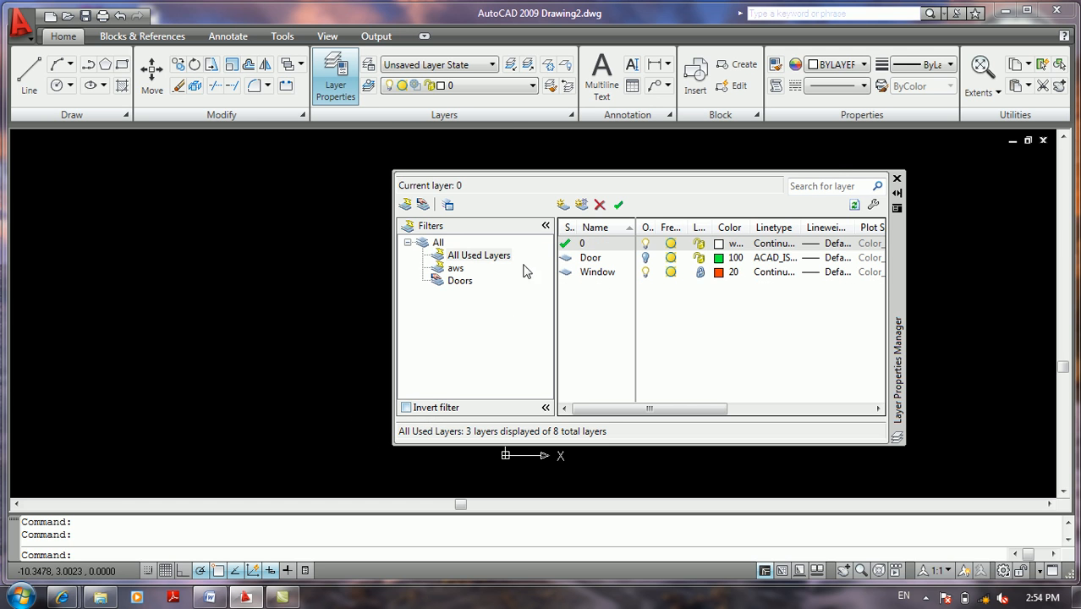
left_click(897, 179)
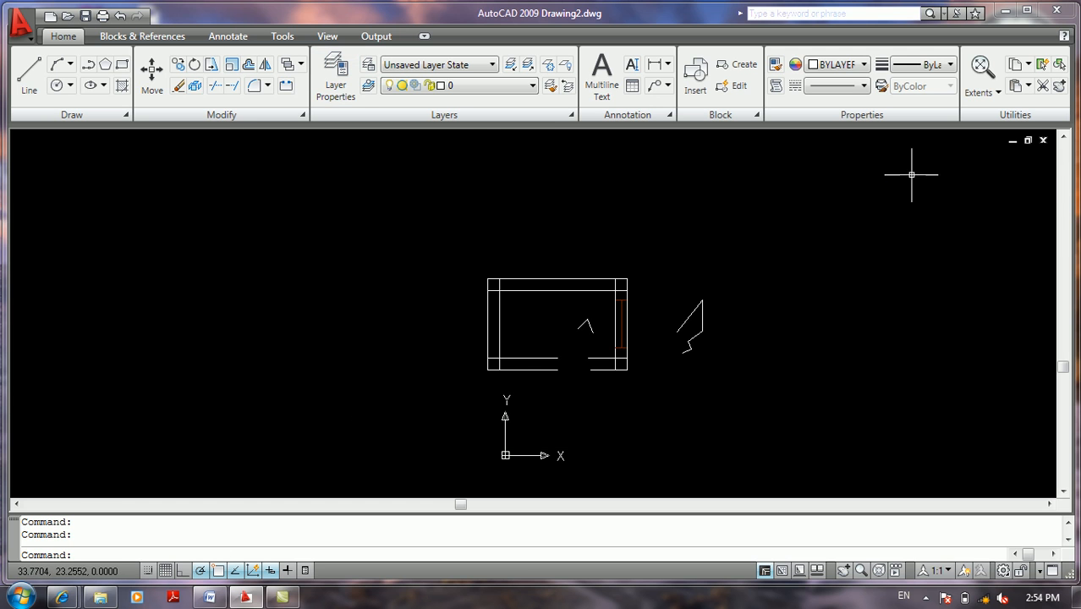
left_click(838, 267)
left_click(826, 288)
left_click(834, 274)
left_click(828, 309)
left_click(837, 277)
left_click(828, 310)
left_click(839, 262)
left_click(812, 310)
left_click(815, 274)
left_click(810, 305)
left_click(813, 274)
left_click(808, 303)
left_click(795, 292)
left_click(785, 314)
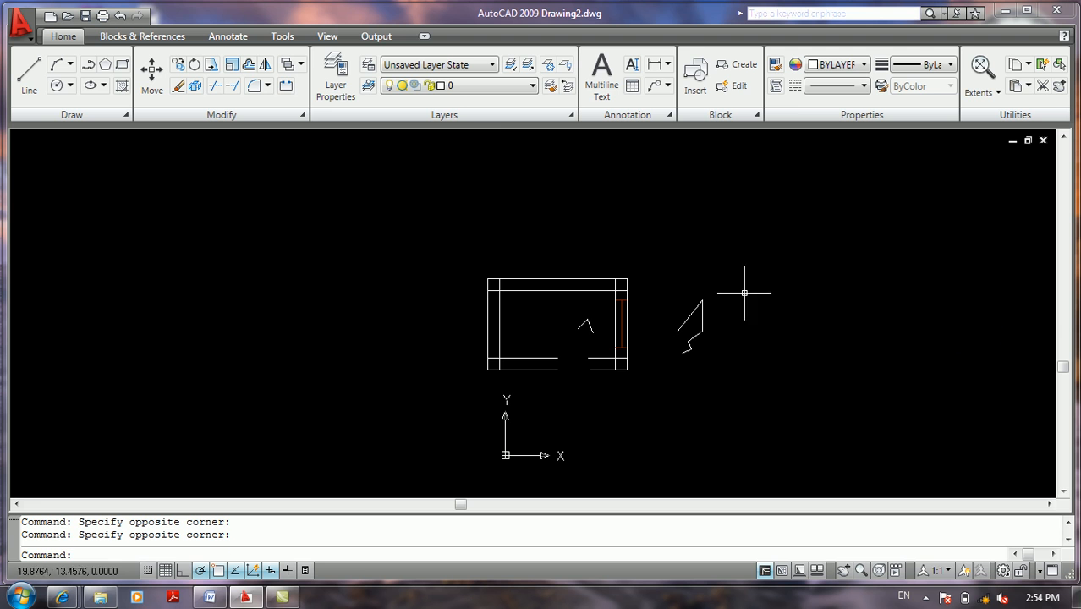
- Turn the Door layer back on
left_click(455, 86)
left_click(390, 117)
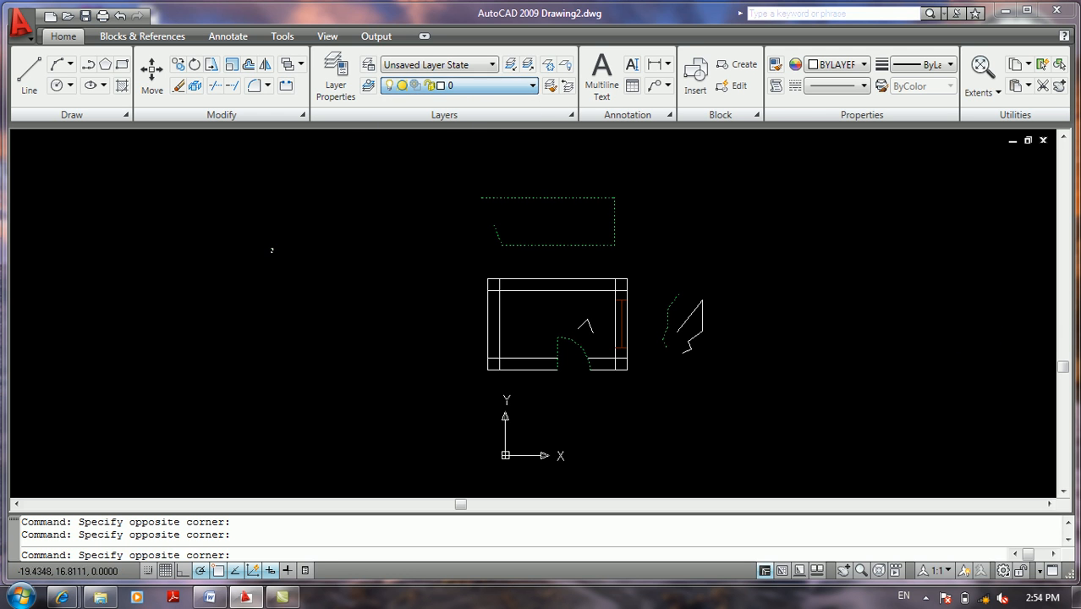
left_click(234, 284)
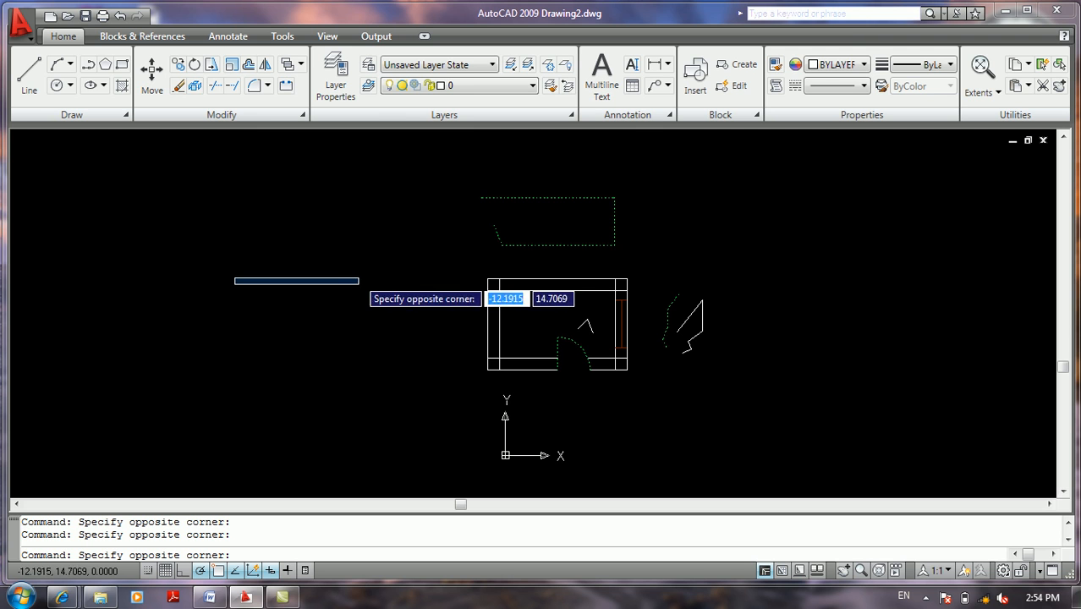
left_click(405, 301)
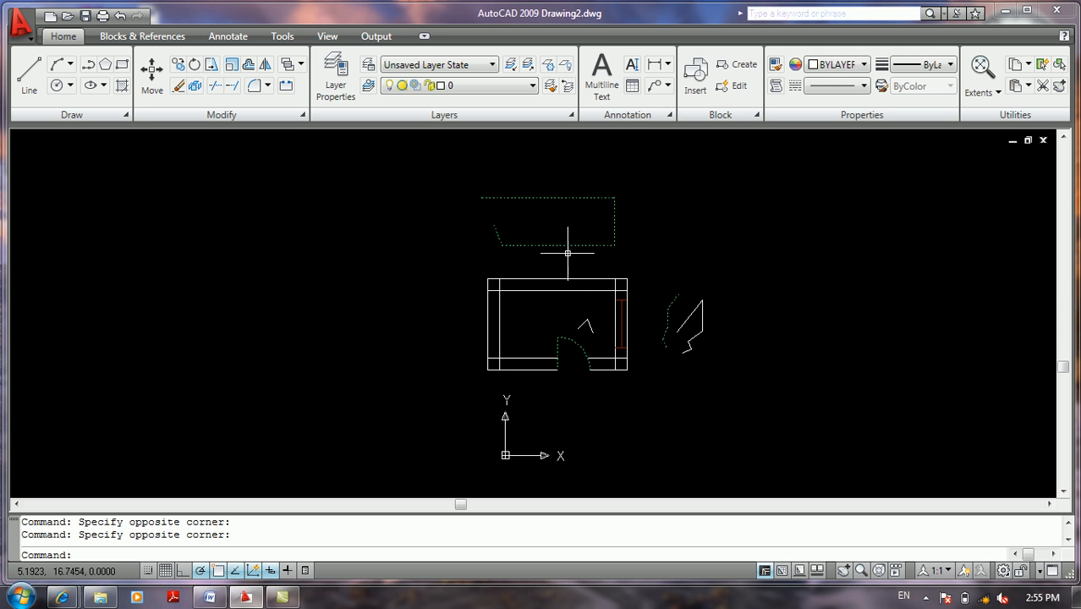
left_click(245, 206)
left_click(208, 242)
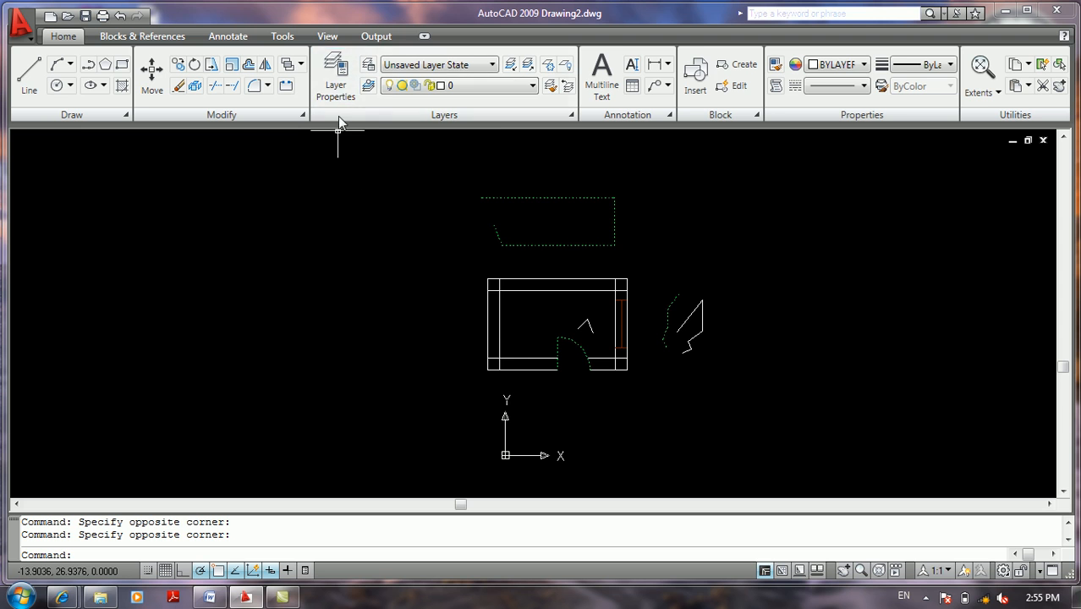
- Lock the Door layer and unlock the Window layer in the Layer Properties Manager, and close the manager
left_click(338, 87)
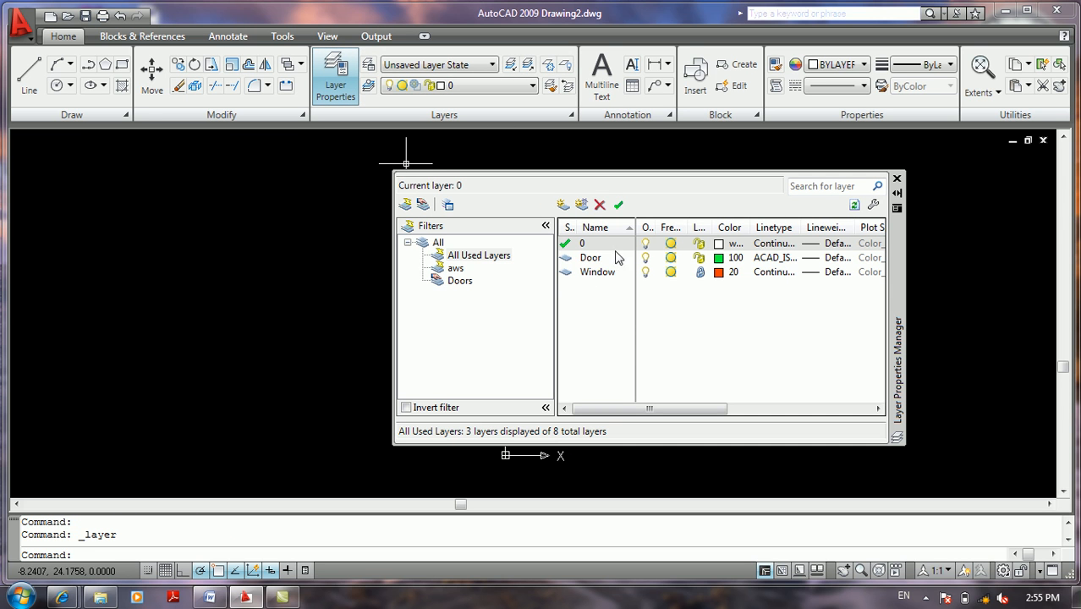
left_click(698, 258)
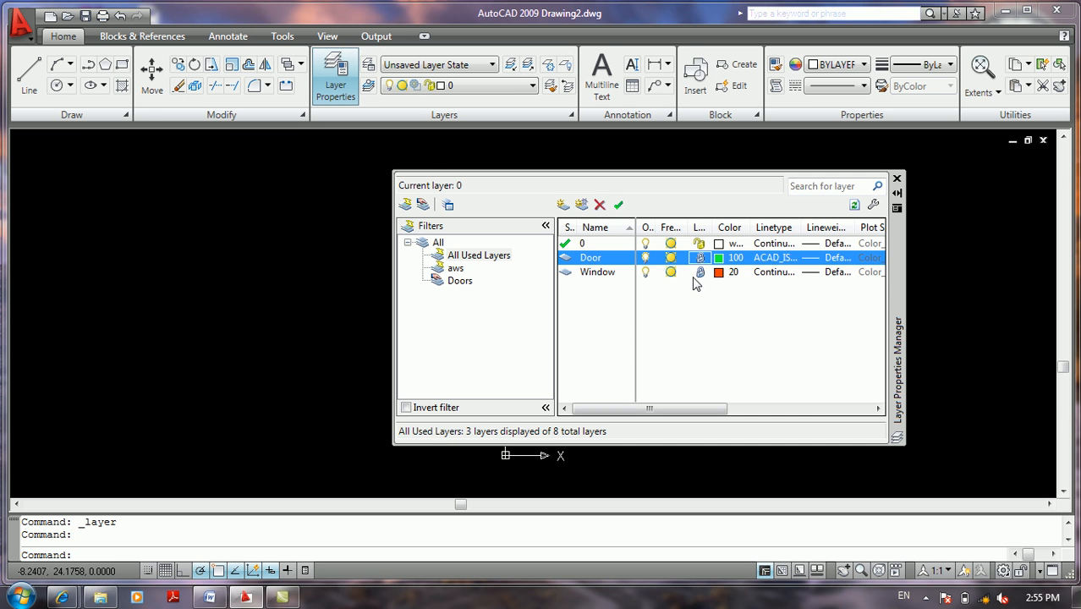
left_click(706, 273)
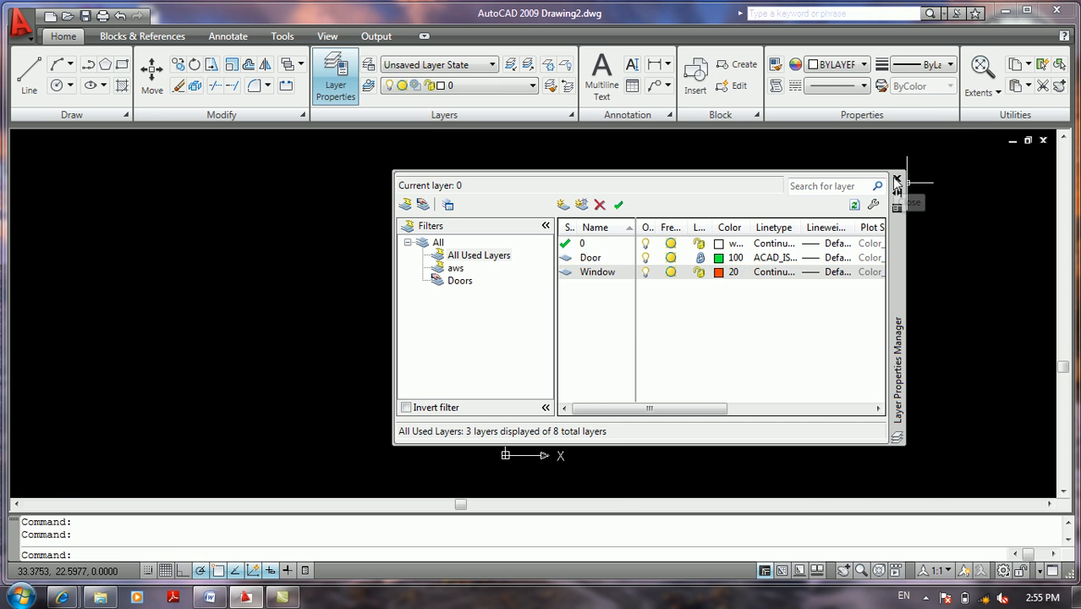
left_click(897, 178)
left_click(831, 247)
left_click(792, 291)
- Move the two upper white lines of the zigzag beside the room to the Door layer and clear the selection
scroll(702, 320, "up", 5)
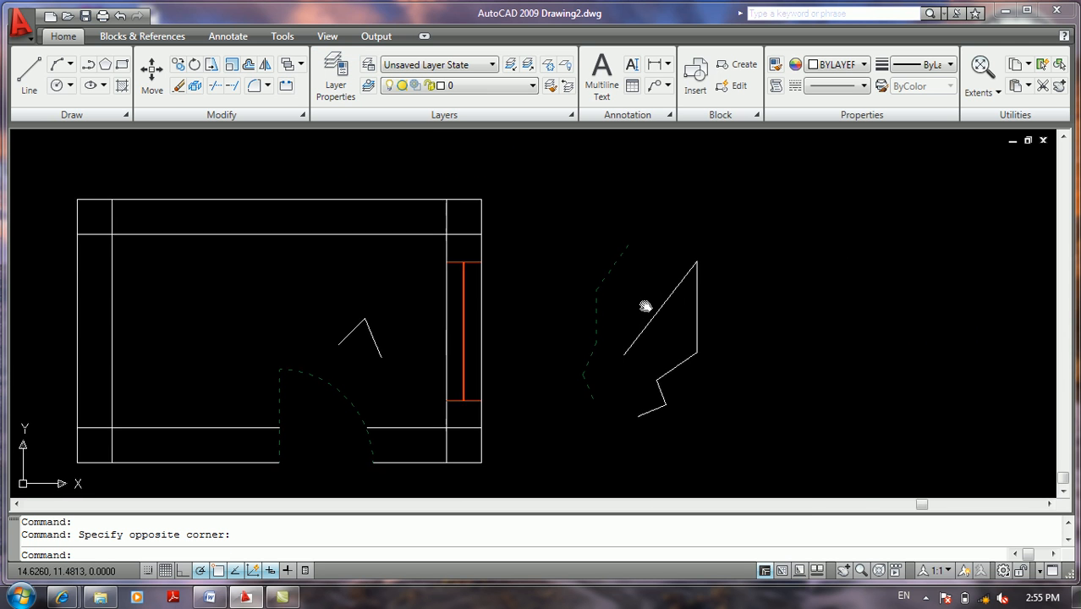
middle_click_drag(635, 315, 681, 338)
left_click(795, 220)
left_click(715, 300)
left_click(417, 84)
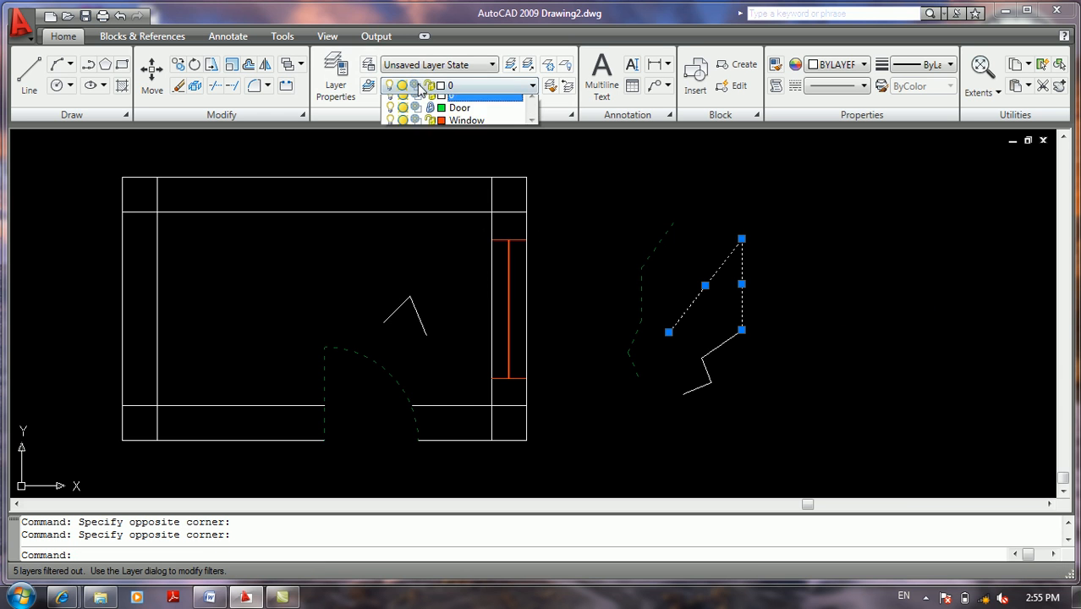
left_click(443, 115)
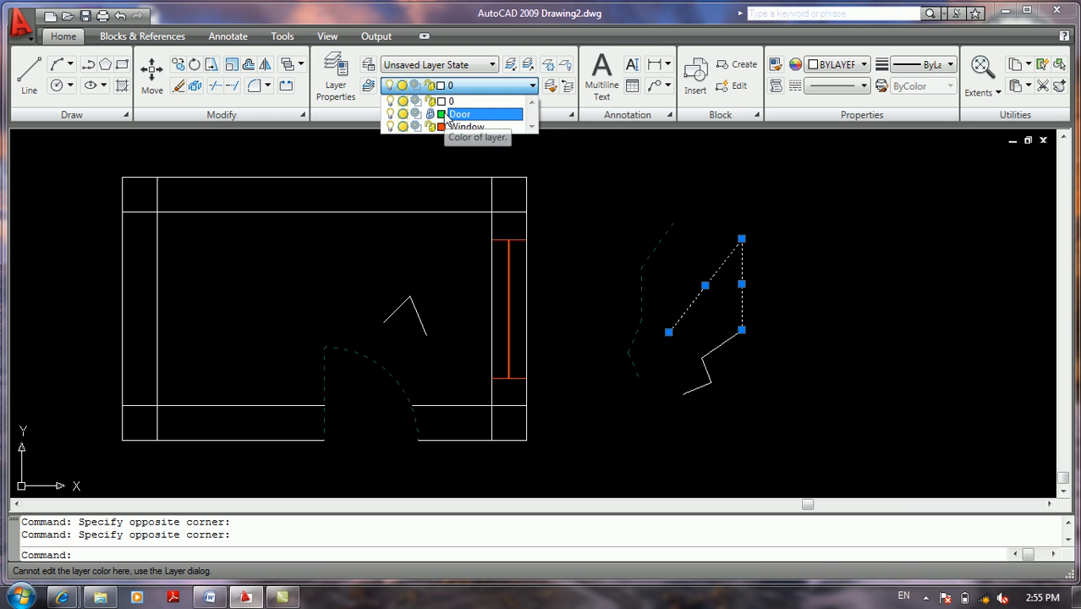
left_click(465, 114)
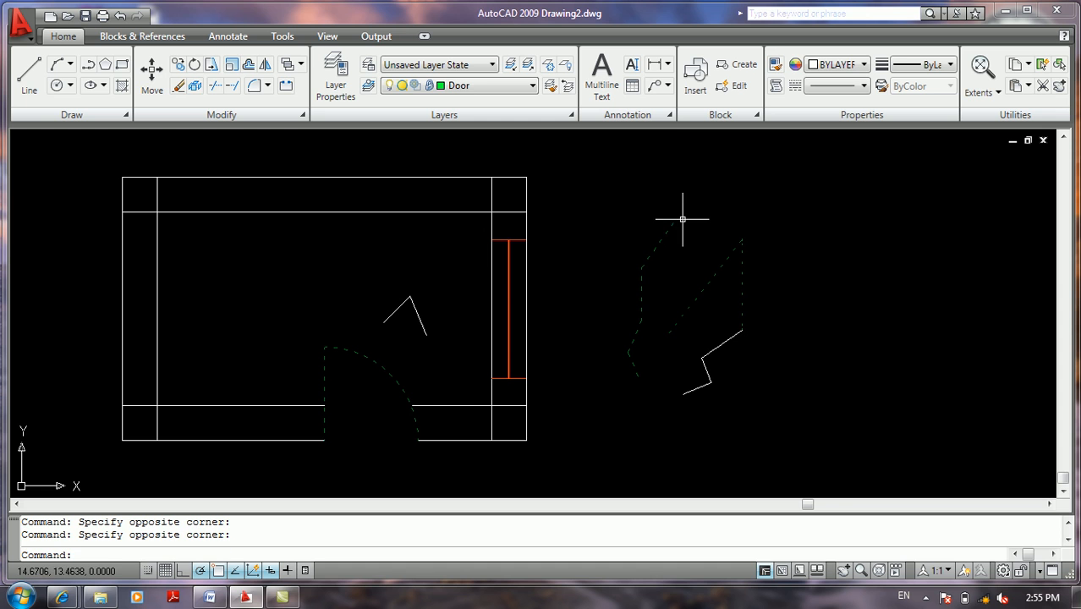
key("Escape")
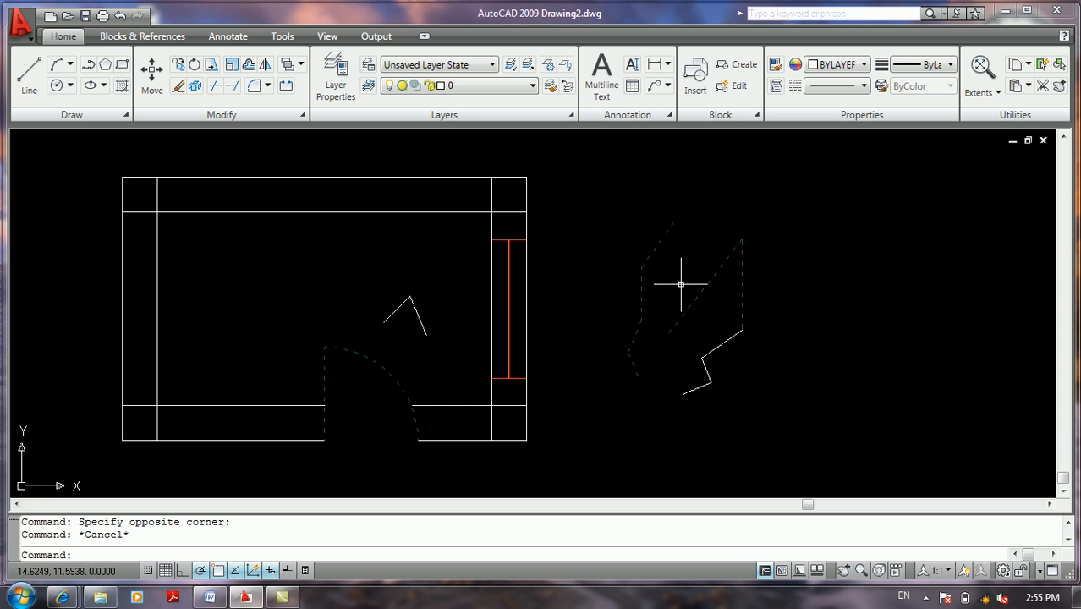
scroll(686, 284, "down", 2)
scroll(591, 314, "down", 5)
middle_click_drag(556, 319, 607, 292)
mouse_move(635, 257)
middle_mouse_down()
mouse_move(645, 244)
mouse_move(471, 256)
middle_mouse_up()
scroll(645, 248, "up", 4)
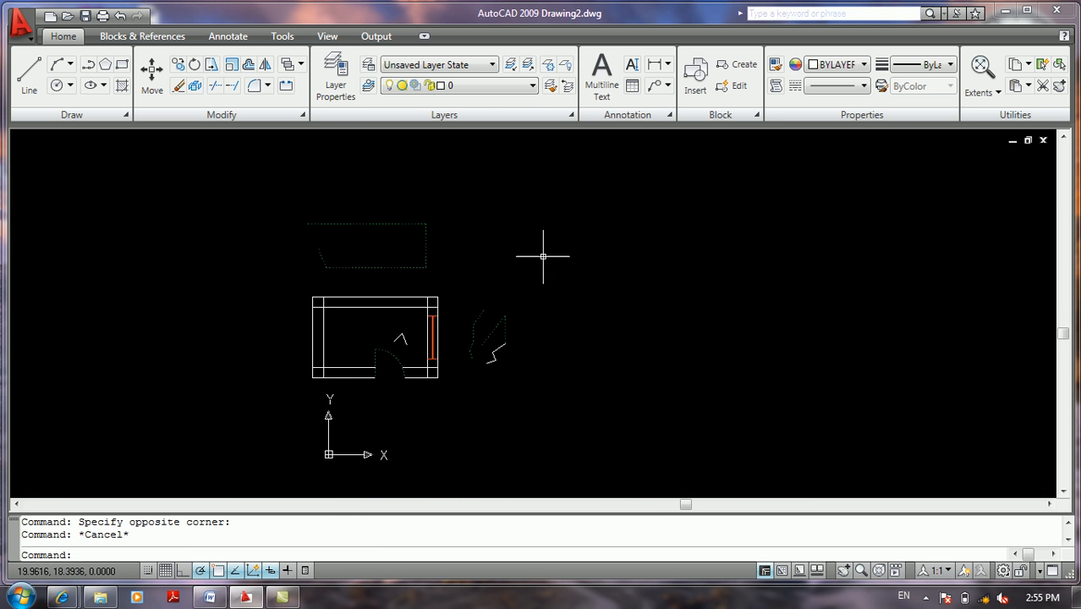